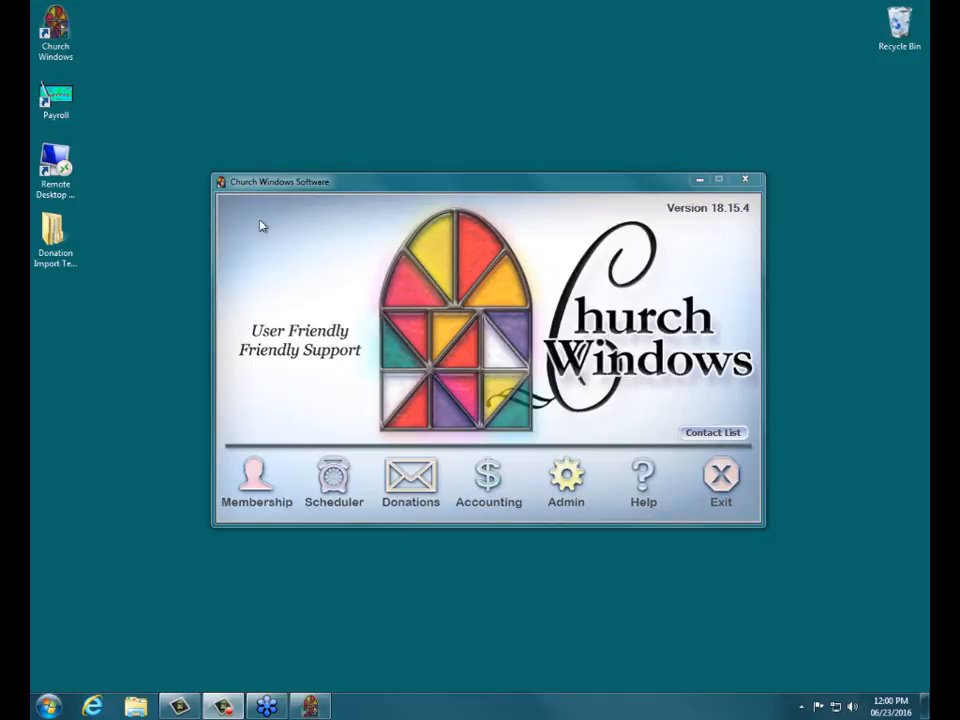
Open Browse Attendance in the Membership module and reposition its window within the Membership workspace.
left_click(386, 189)
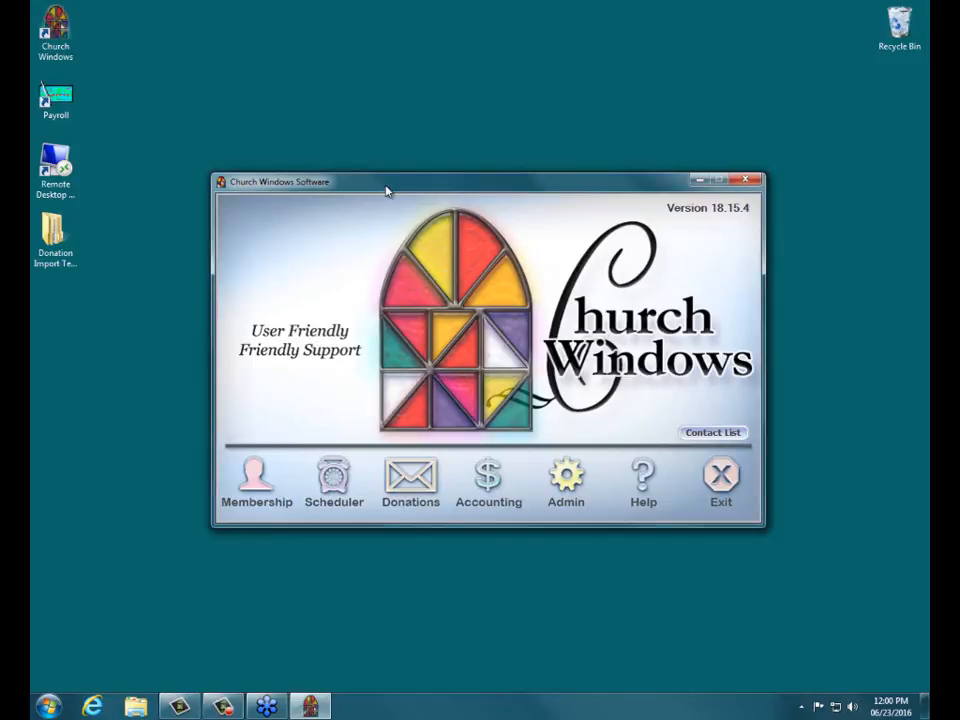
left_click(262, 478)
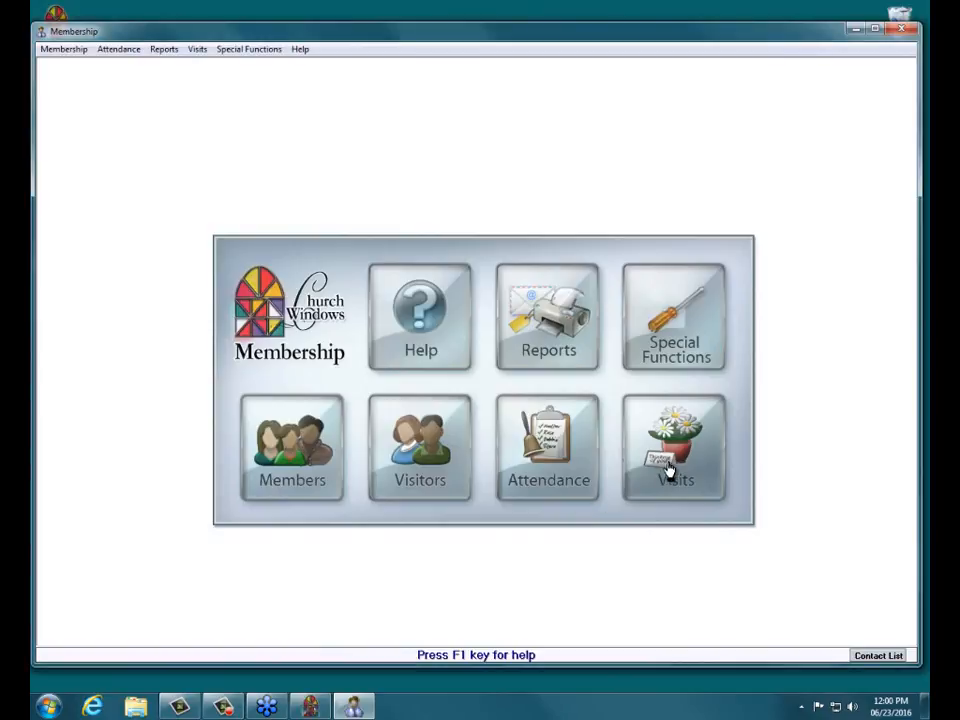
left_click(547, 450)
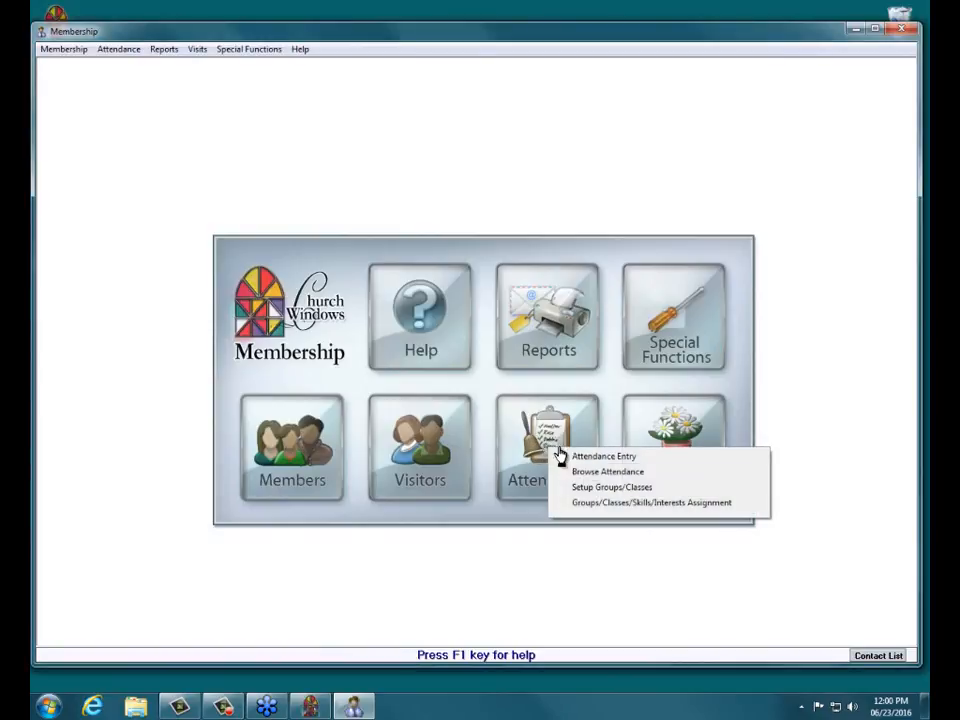
left_click(626, 474)
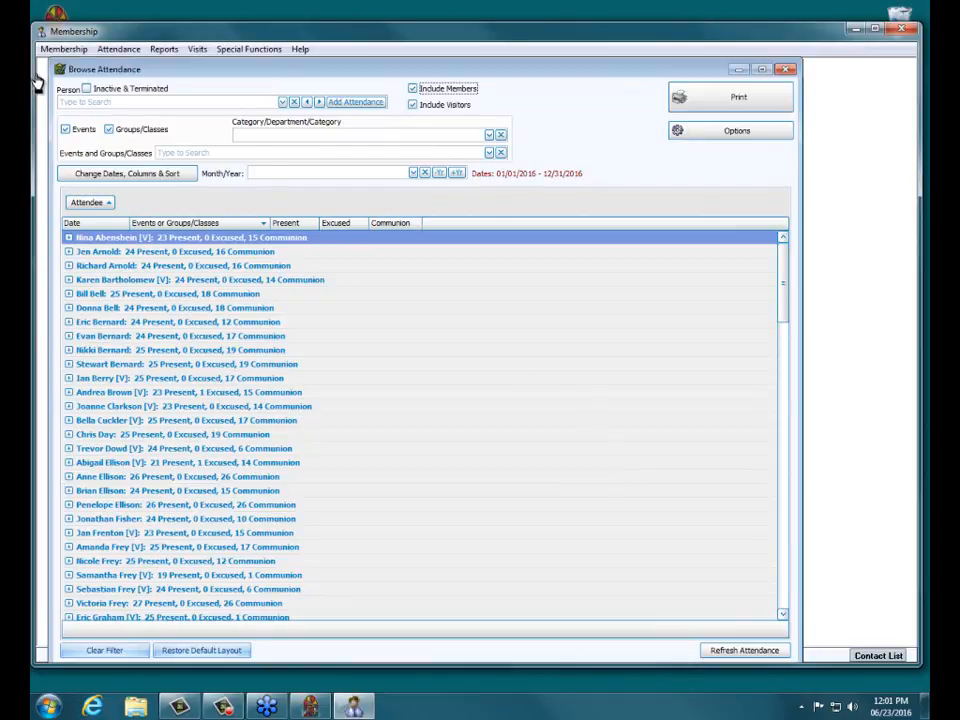
left_click_drag(45, 55, 97, 155)
left_click_drag(191, 168, 198, 129)
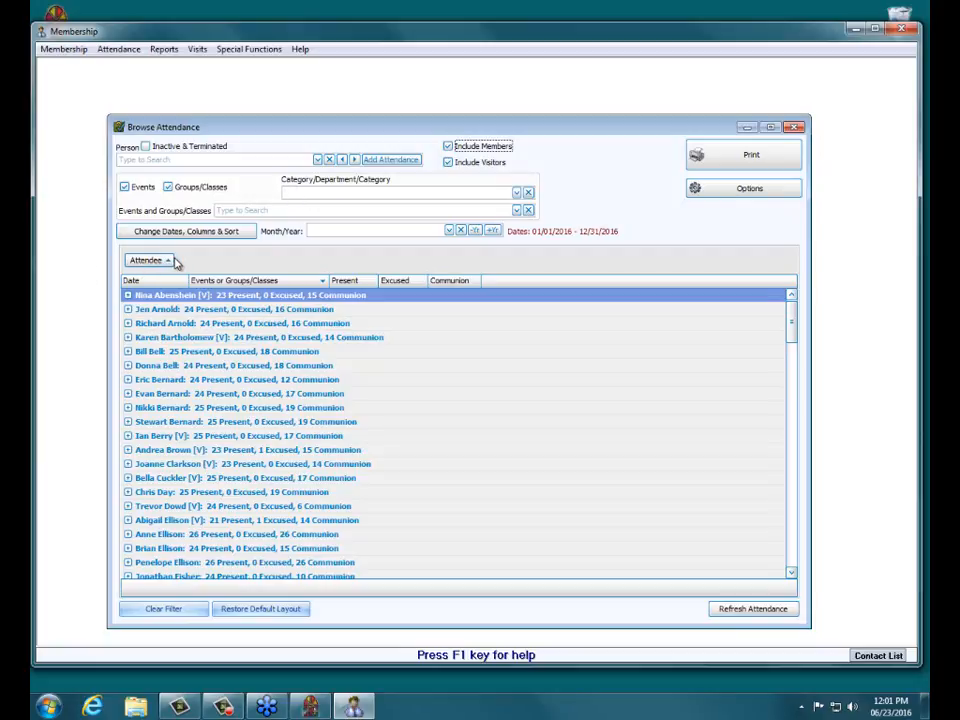
Examine the first listed attendee's individual attendance records, then collapse them.
left_click(128, 296)
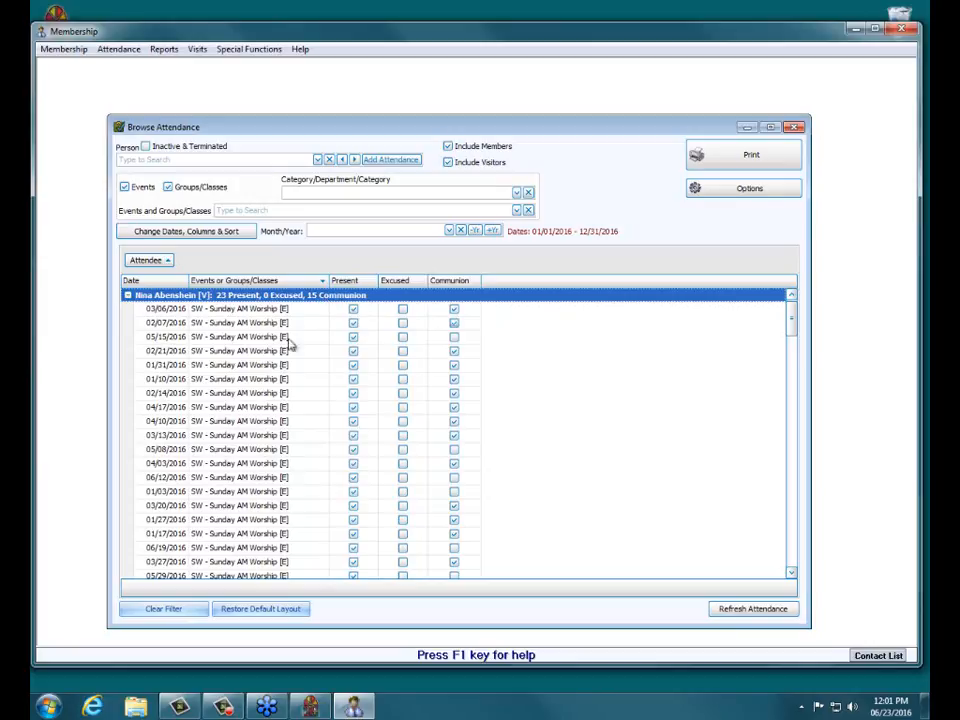
mouse_move(791, 324)
left_mouse_down()
mouse_move(794, 336)
mouse_move(796, 317)
left_mouse_up()
left_click_drag(795, 337, 791, 326)
left_click(128, 297)
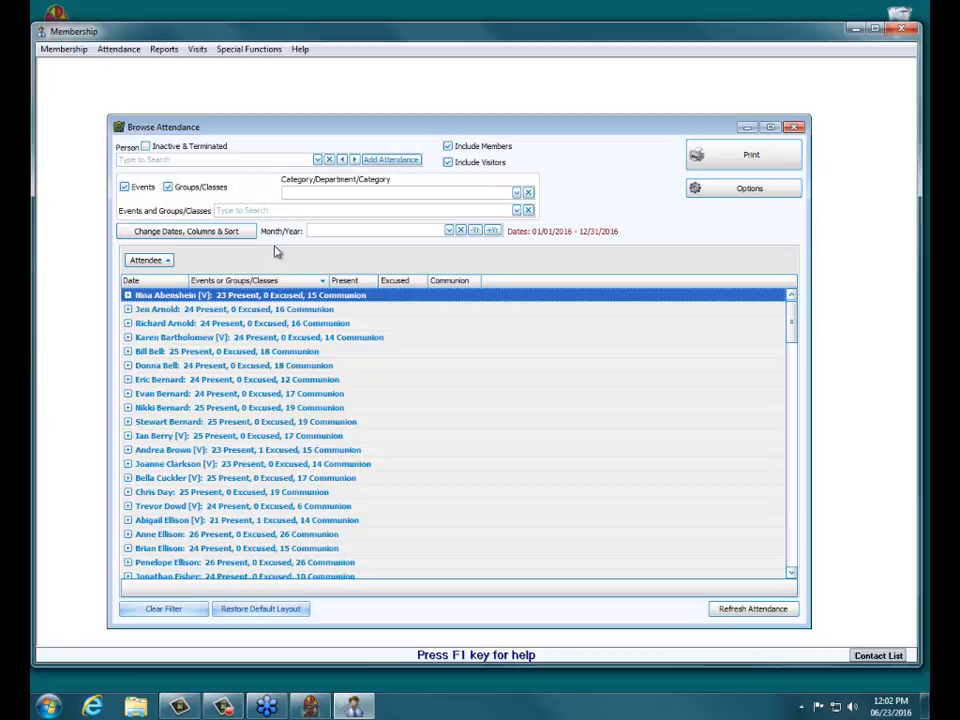
Set the first sort and grouping field of the attendance grid to Date instead of Attendee.
left_click(155, 233)
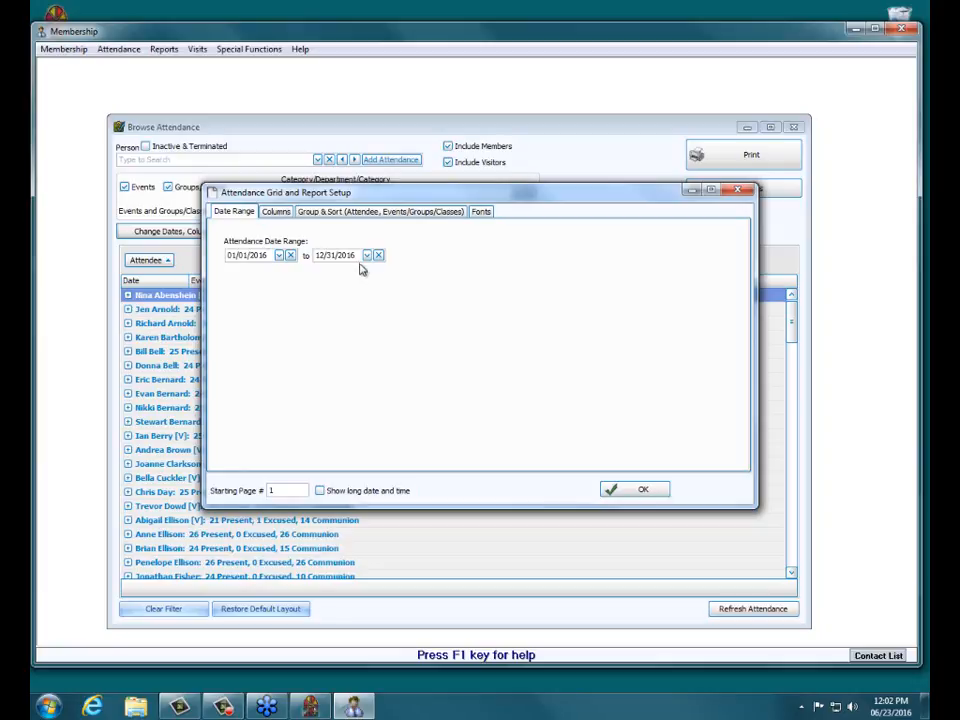
left_click(369, 213)
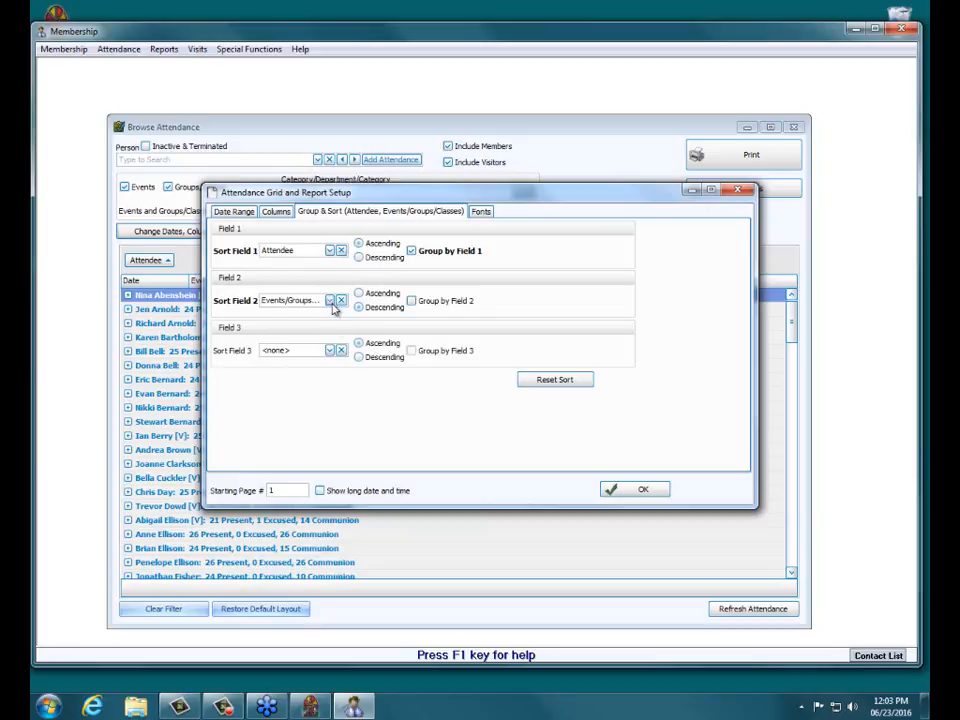
left_click(331, 251)
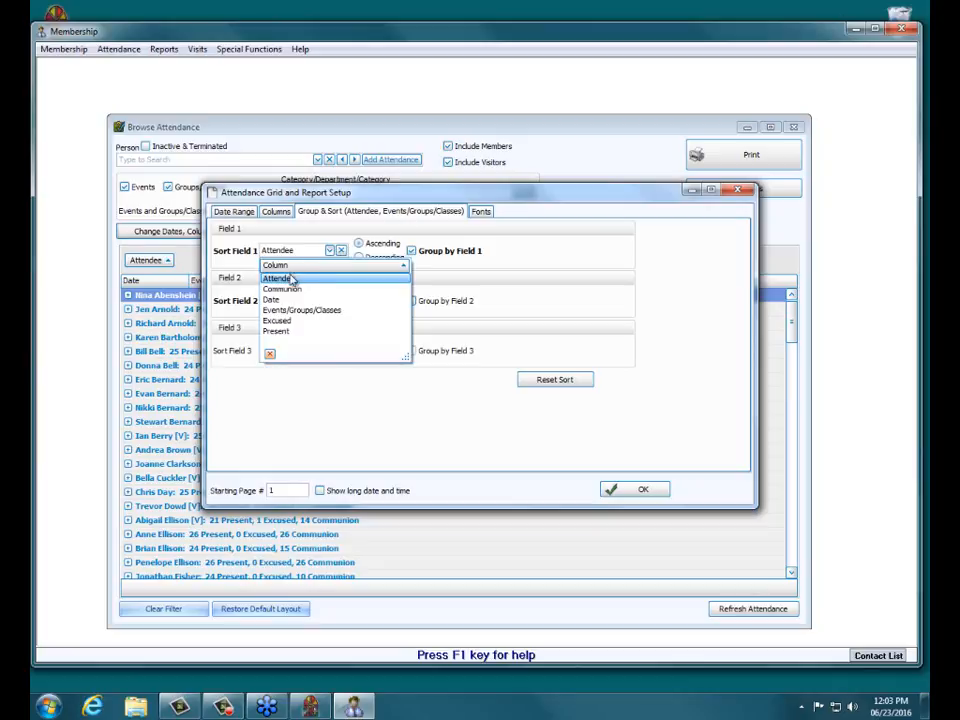
left_click(272, 300)
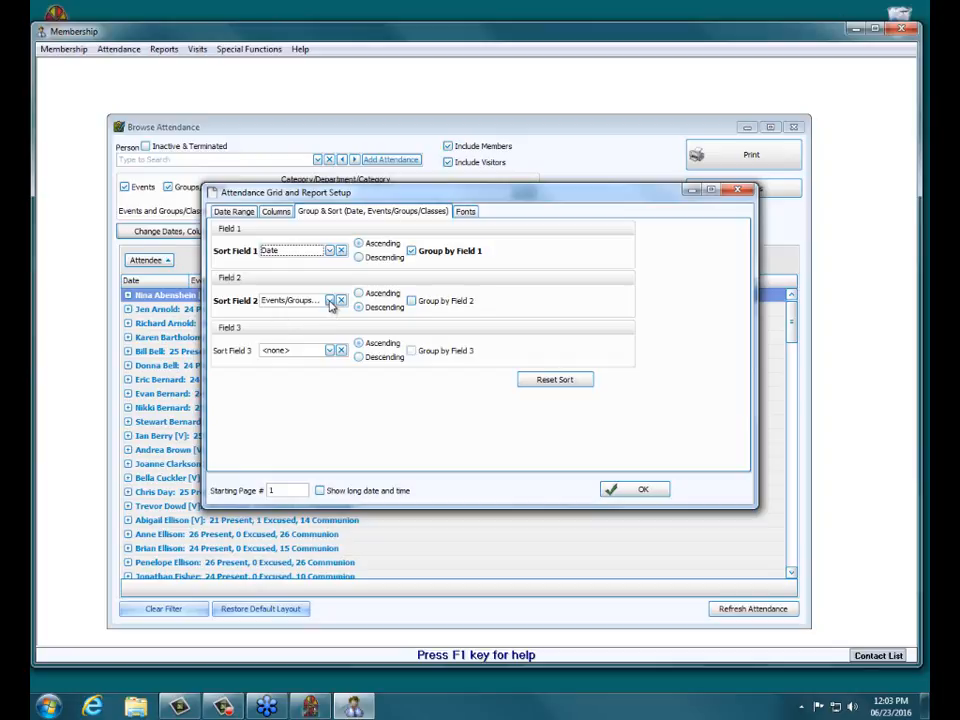
left_click(643, 491)
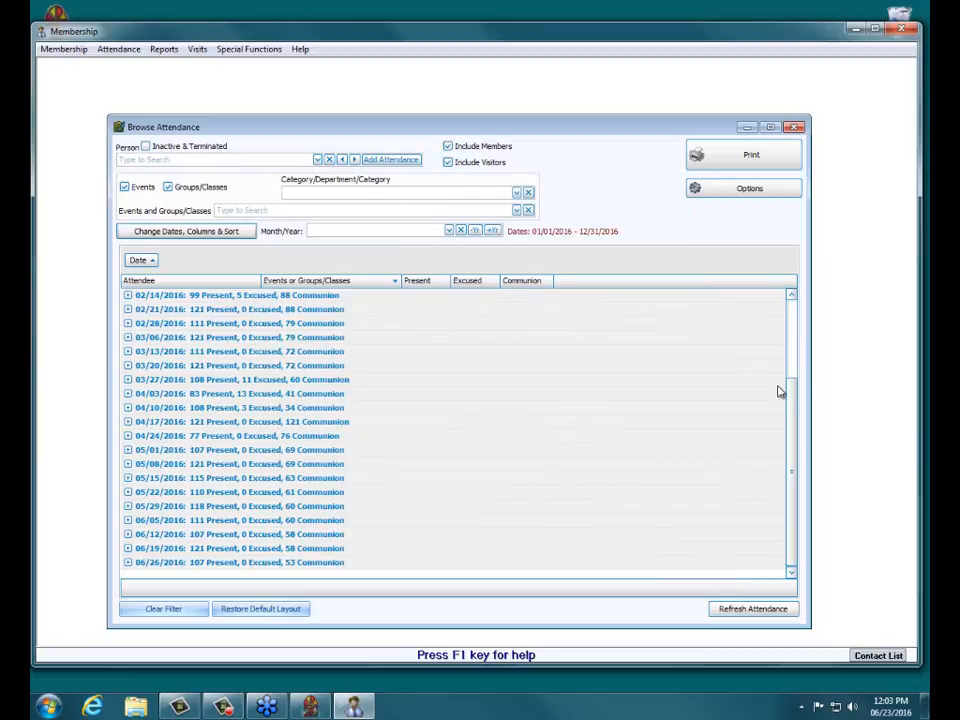
Examine the individual attendees recorded under 01/03/2016, then collapse that date.
left_click_drag(792, 403, 794, 315)
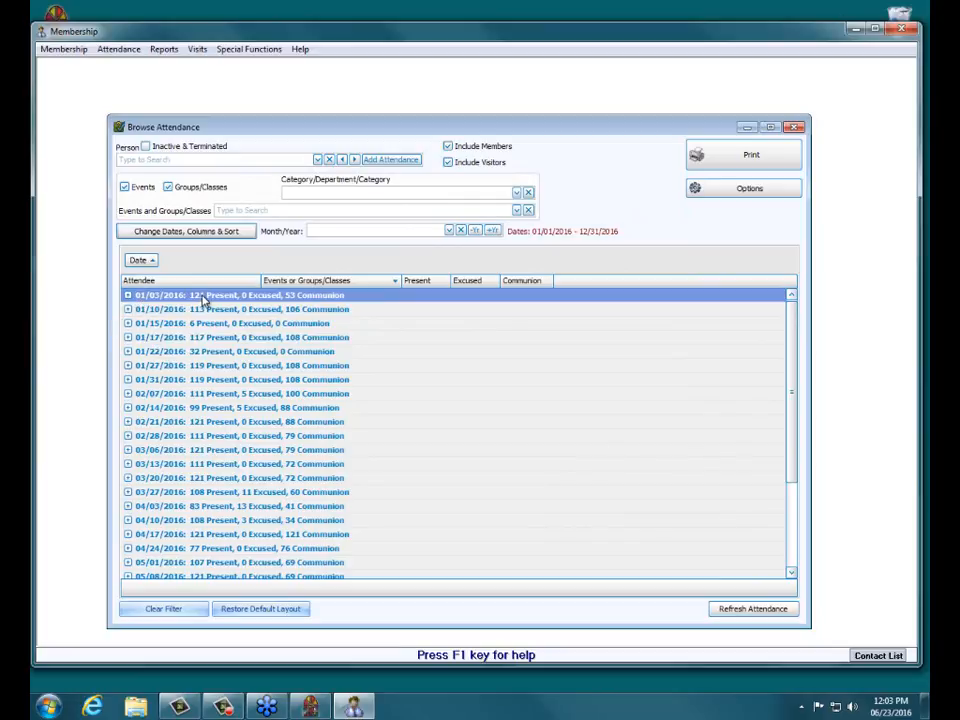
left_click(127, 296)
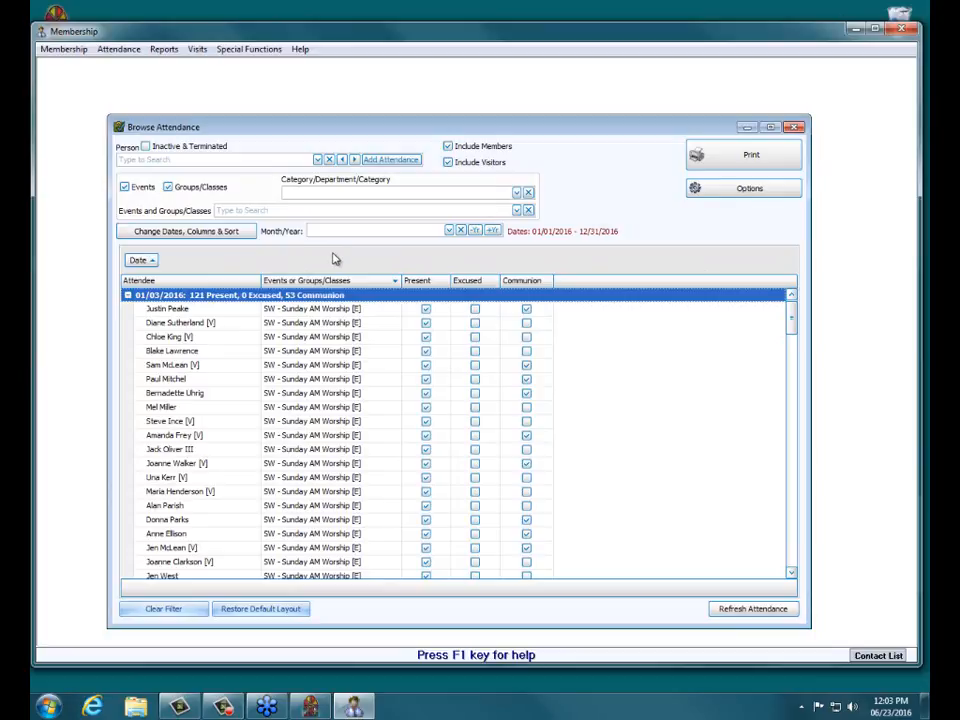
left_click(127, 295)
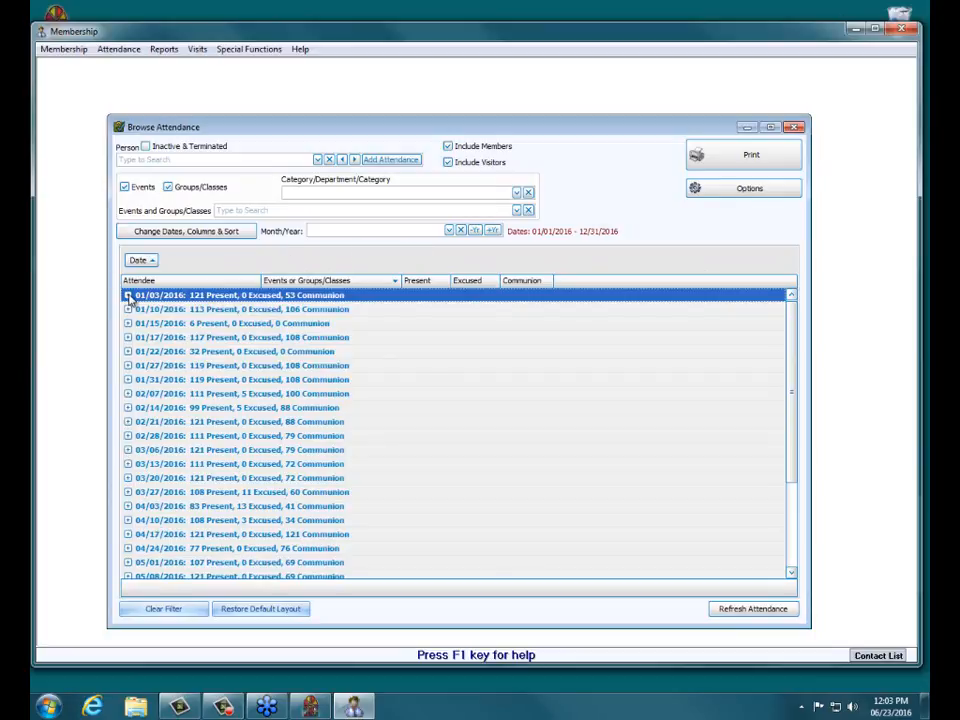
Filter the attendance to the BIS - Bible Study class and preview its printable attendance report.
left_click(517, 211)
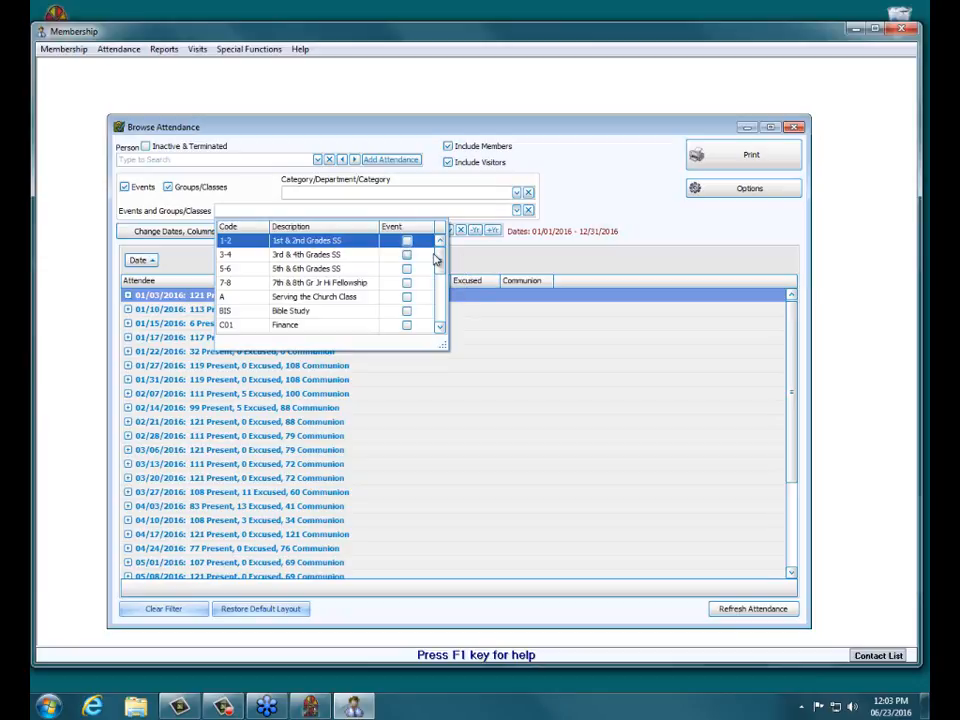
left_click(322, 311)
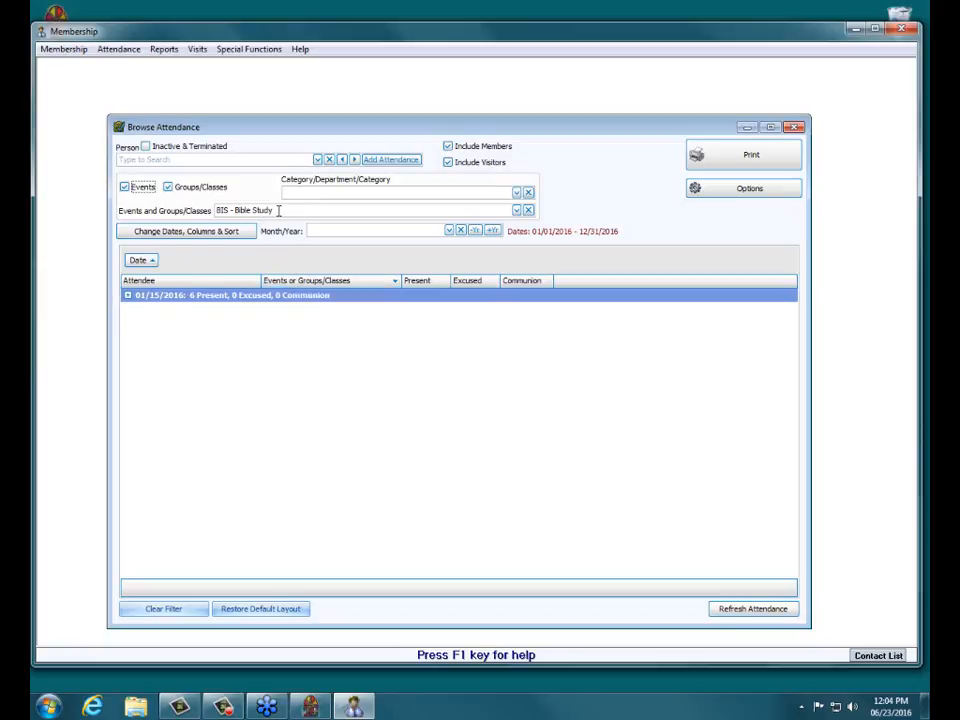
left_click(128, 296)
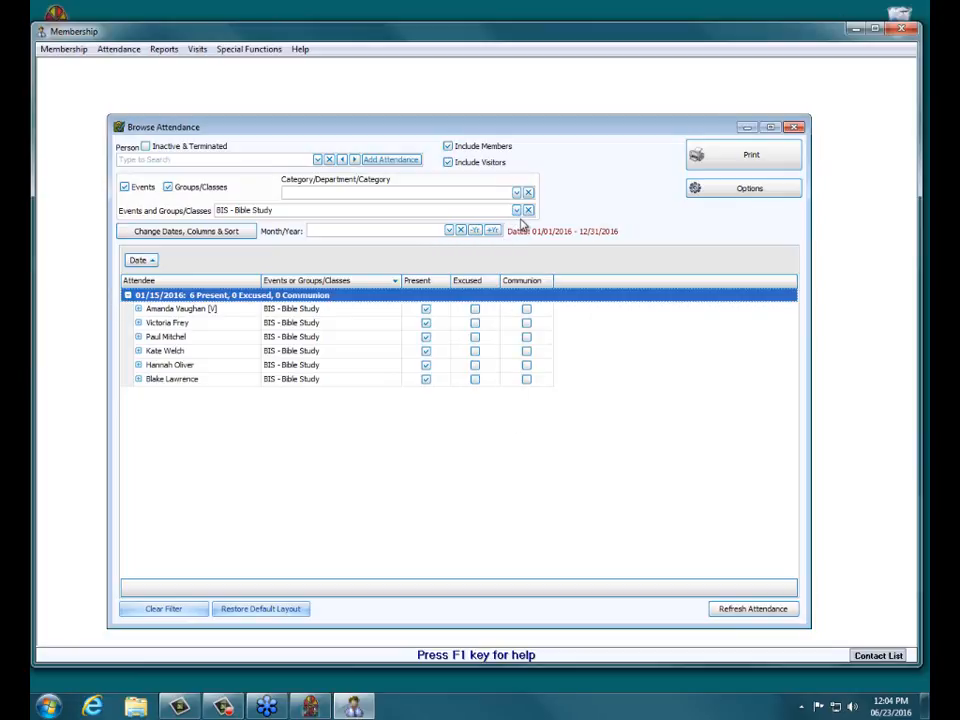
left_click(714, 161)
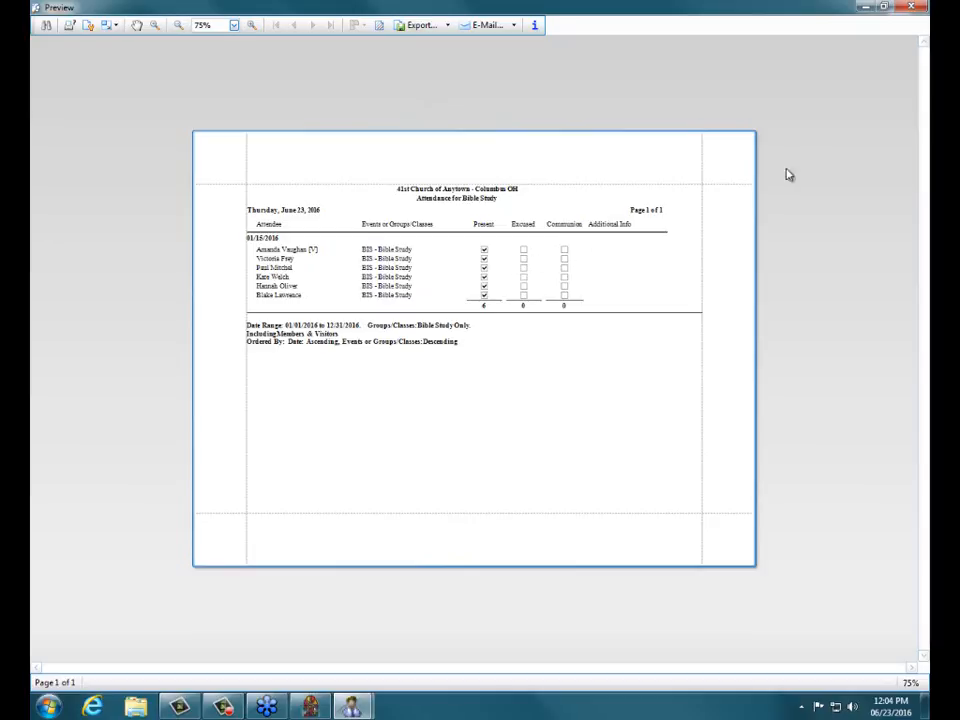
left_click(911, 7)
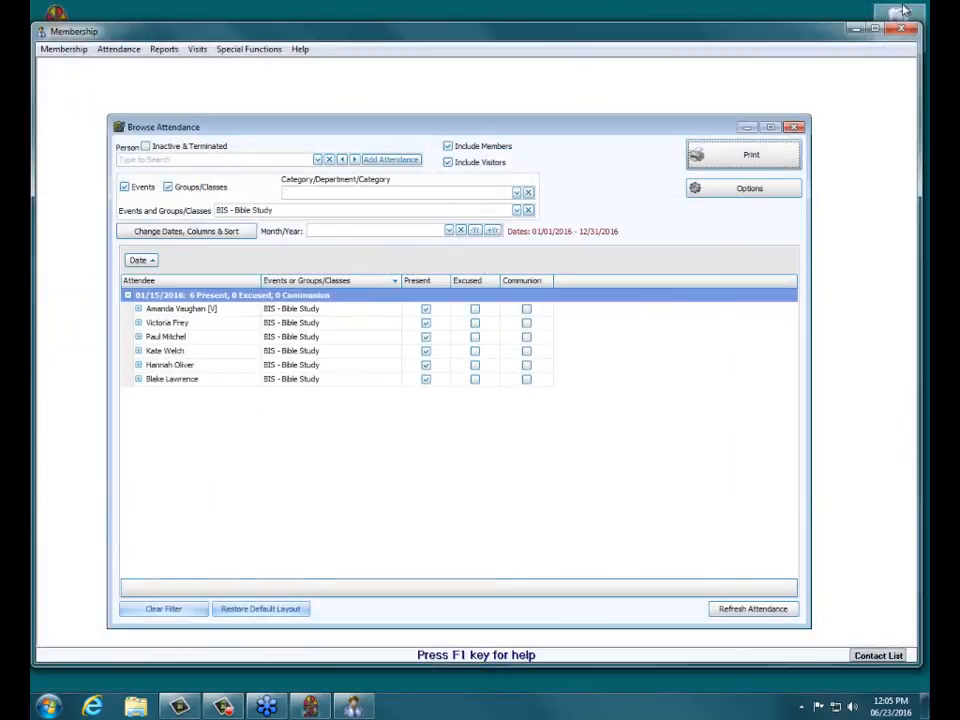
Clear the Bible Study filter and limit the attendance to the first visitor in the person list.
left_click(528, 211)
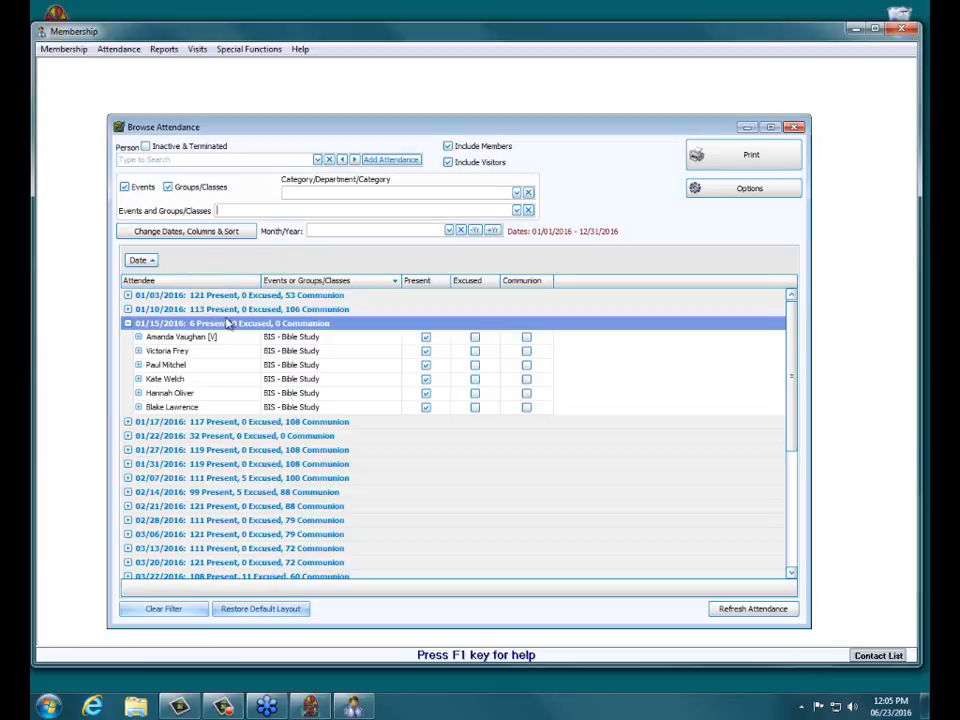
left_click(317, 160)
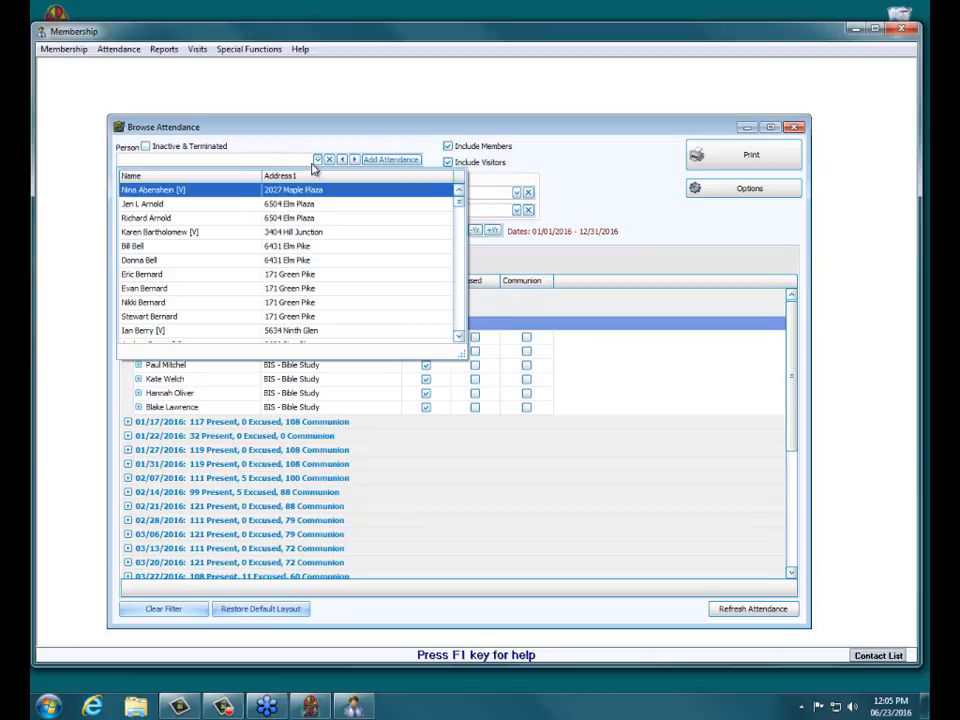
type("nin")
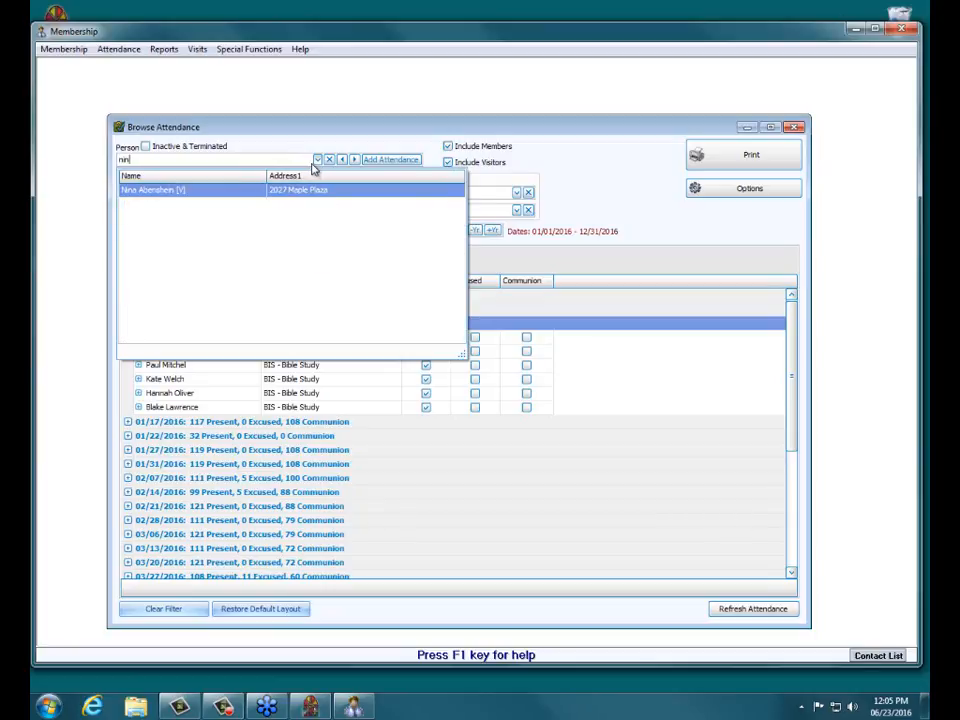
left_click(210, 189)
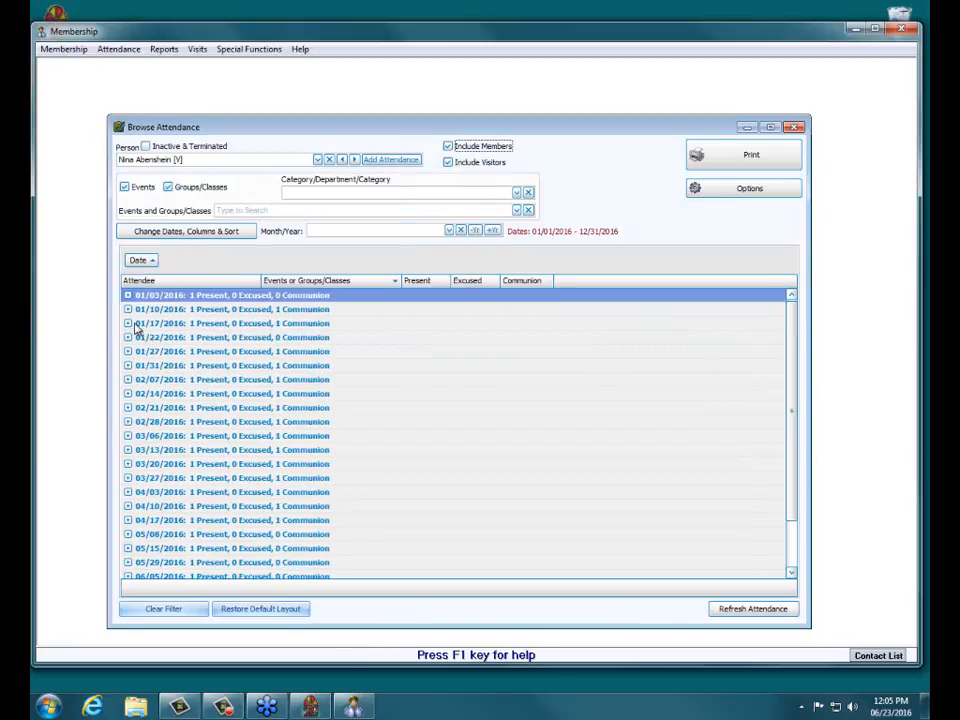
Review the visitor's 01/03/2016 and 01/10/2016 entries and preview the attendance report grouped by date.
left_click(127, 295)
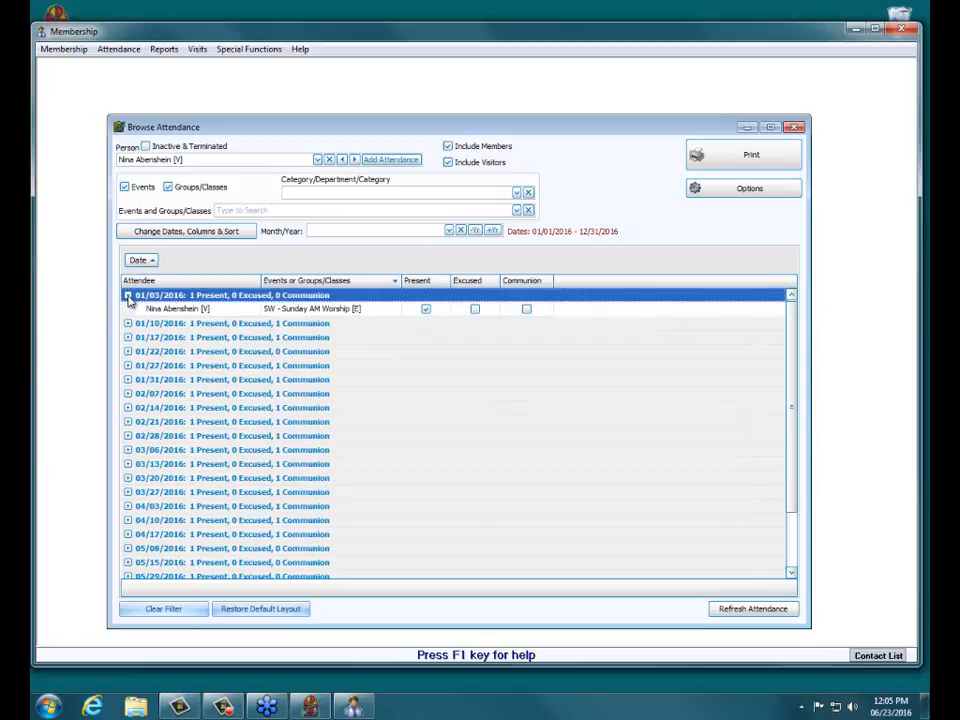
left_click(127, 296)
left_click(127, 310)
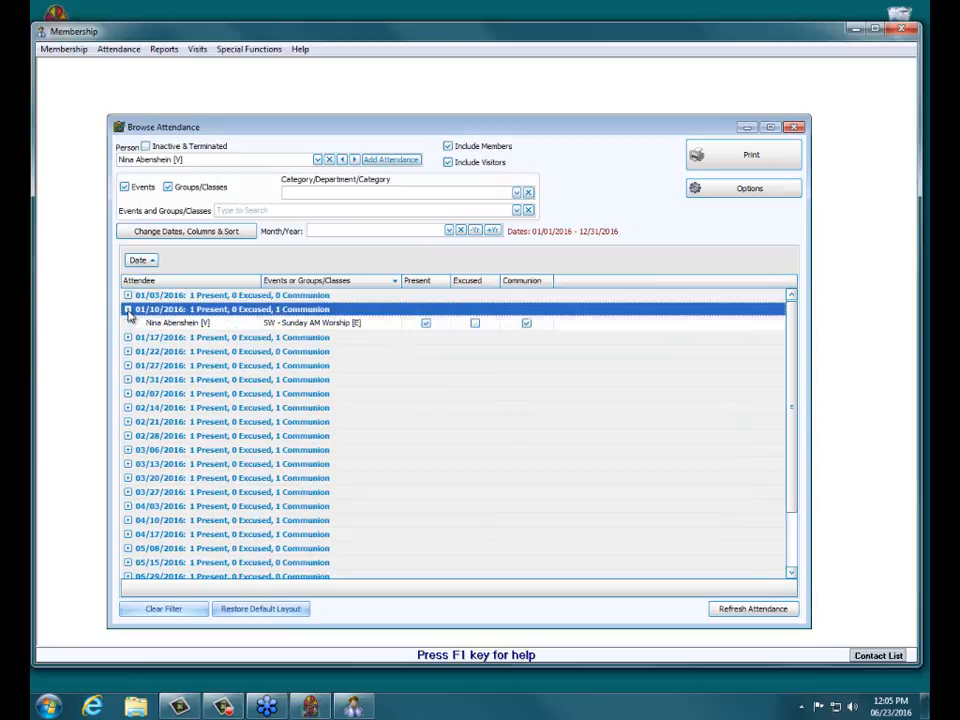
left_click(127, 310)
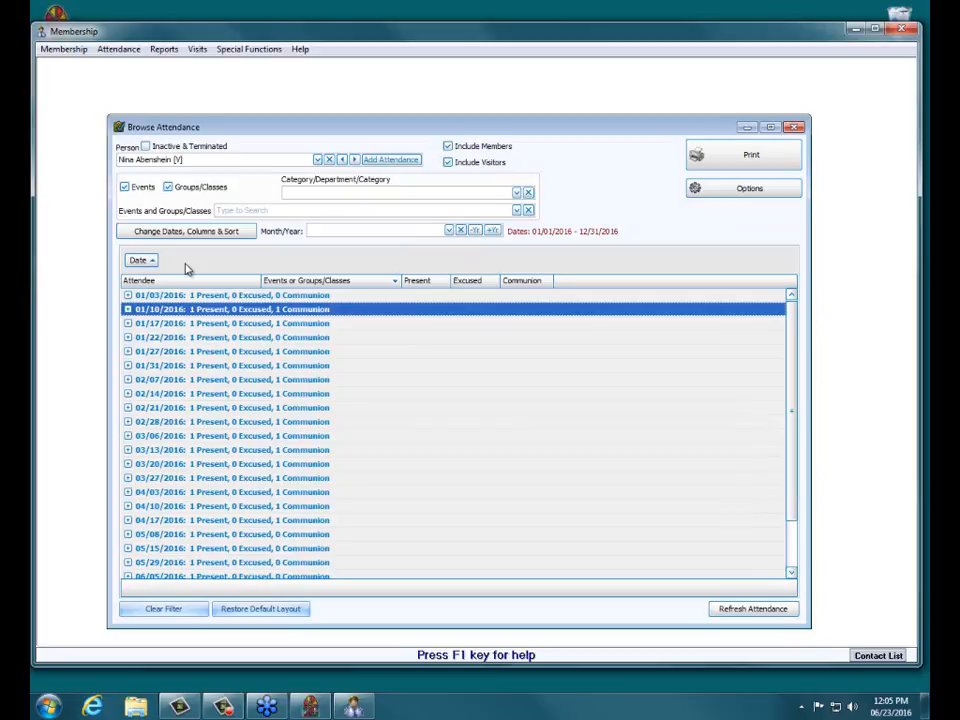
left_click(773, 162)
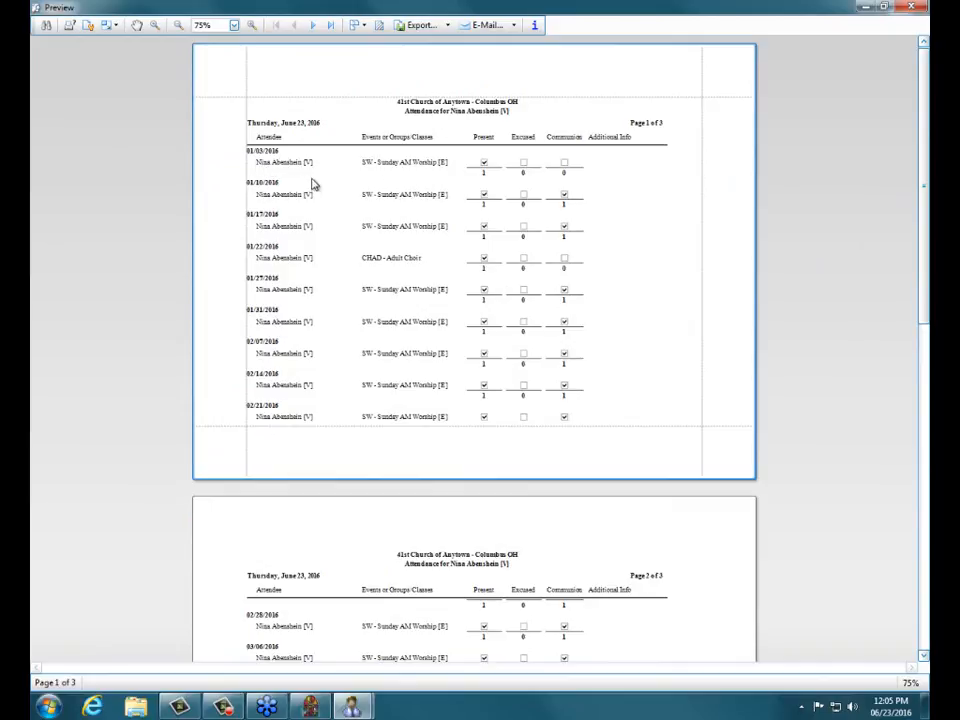
left_click(922, 7)
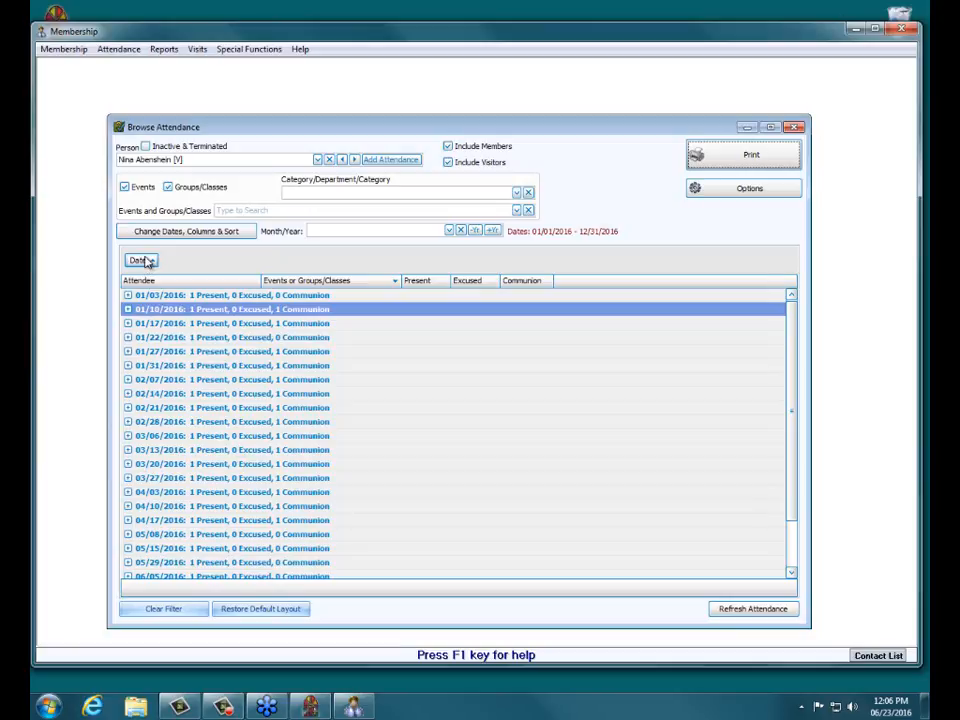
Remove the Date grouping from the grid and preview the visitor's ungrouped attendance report.
left_click_drag(146, 266, 128, 287)
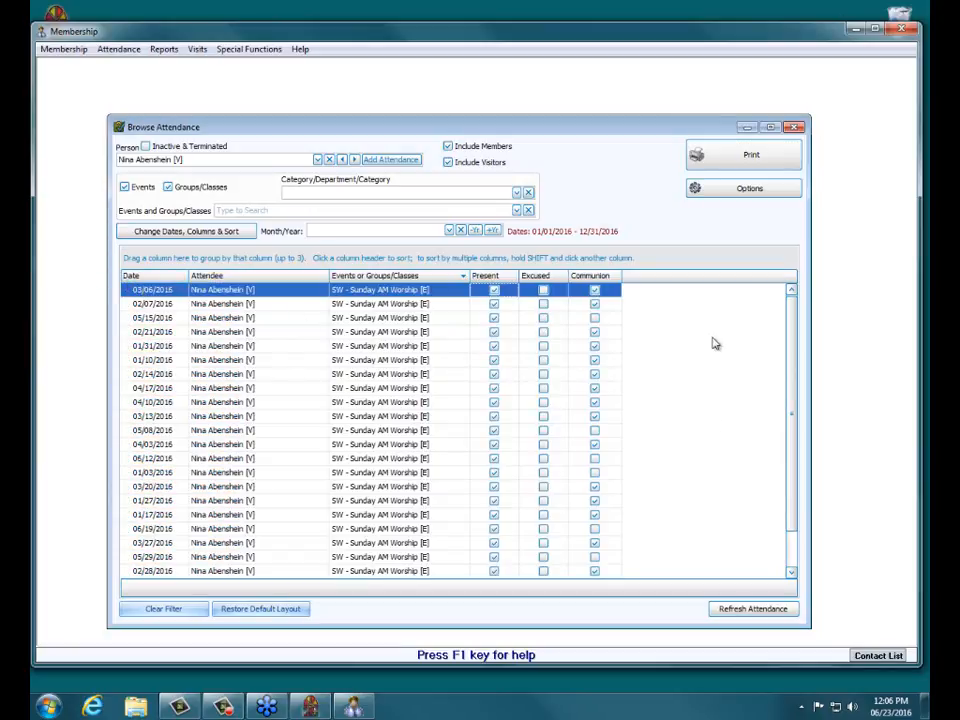
left_click(733, 165)
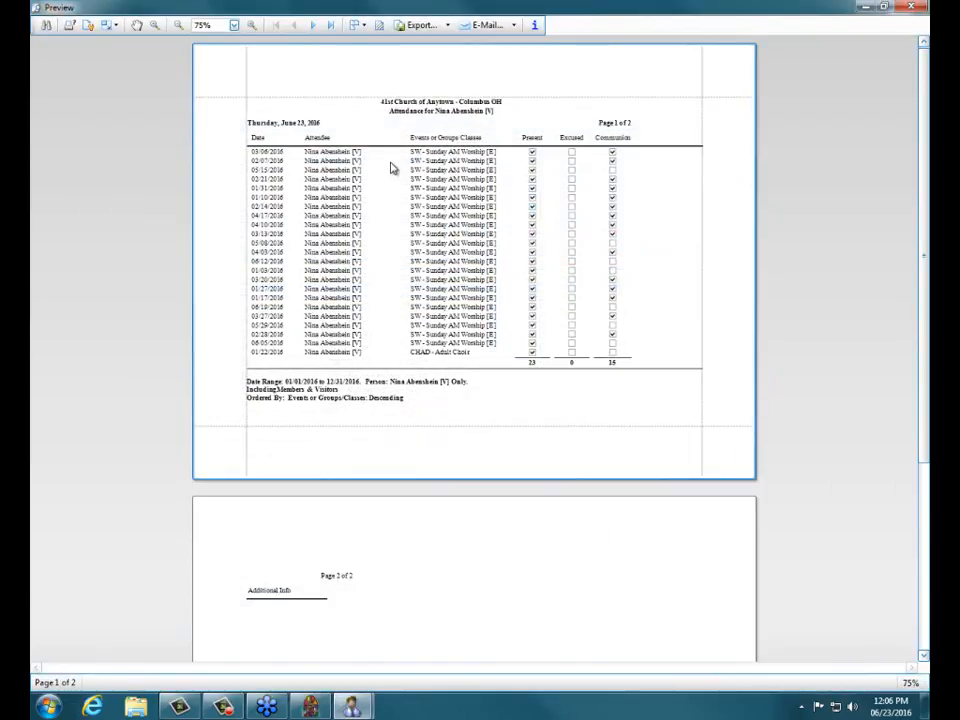
left_click(908, 10)
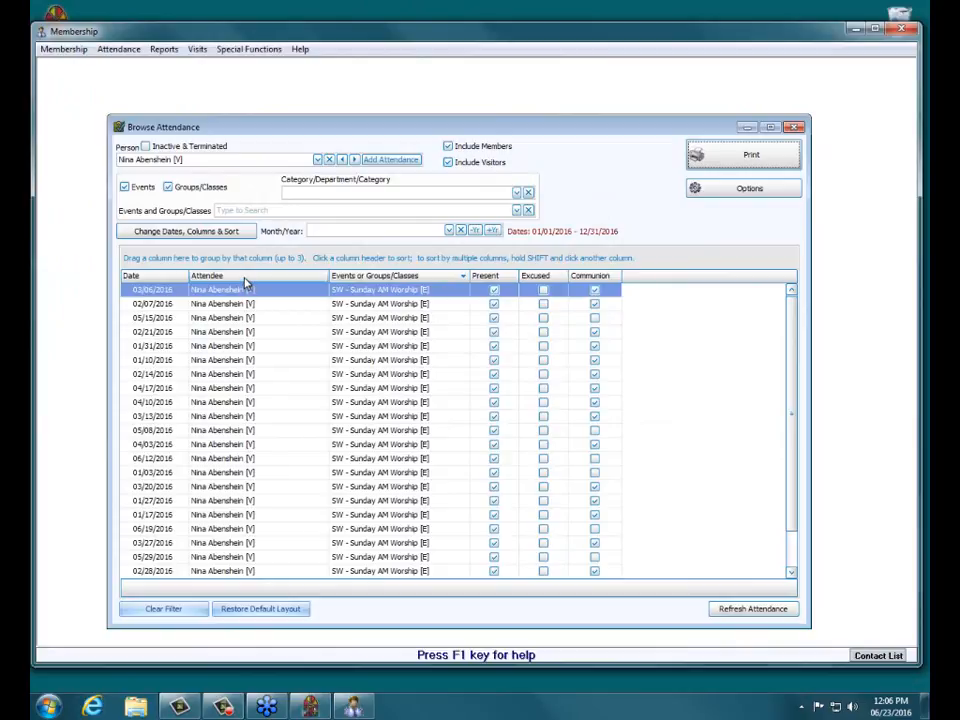
Group the attendance by Attendee for all people, without the person filter, and expand the first attendee's records.
left_click_drag(245, 283, 195, 264)
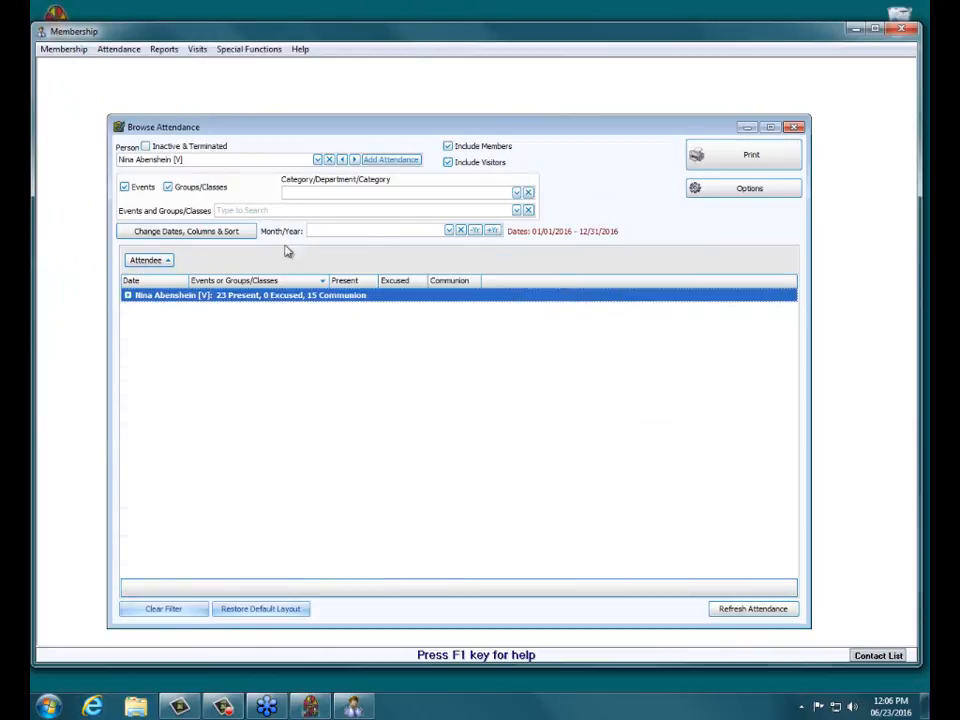
left_click(329, 161)
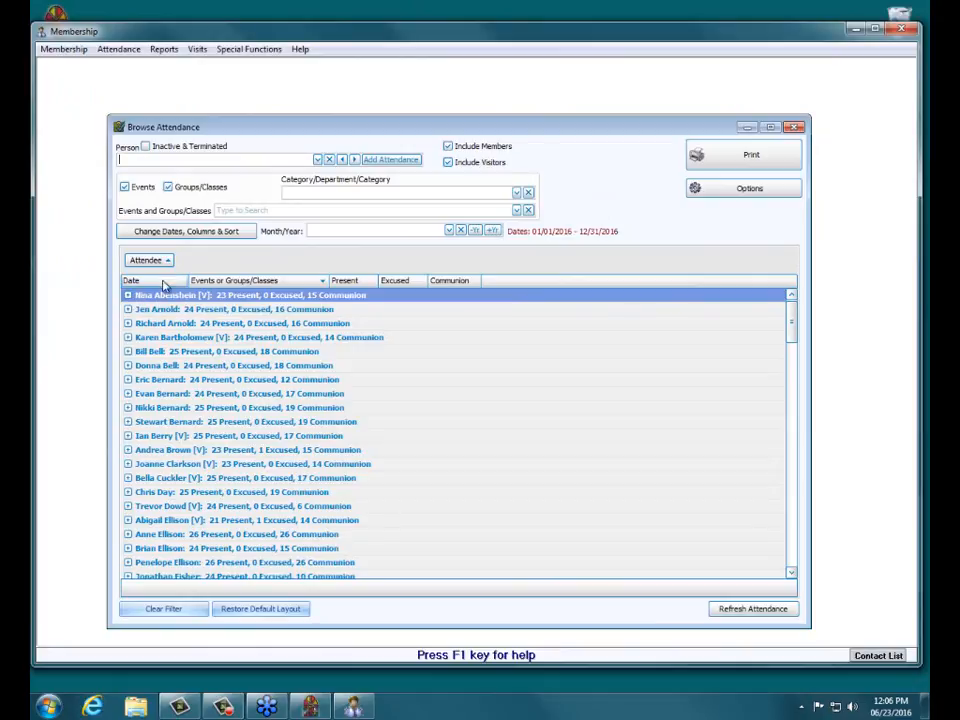
left_click(128, 296)
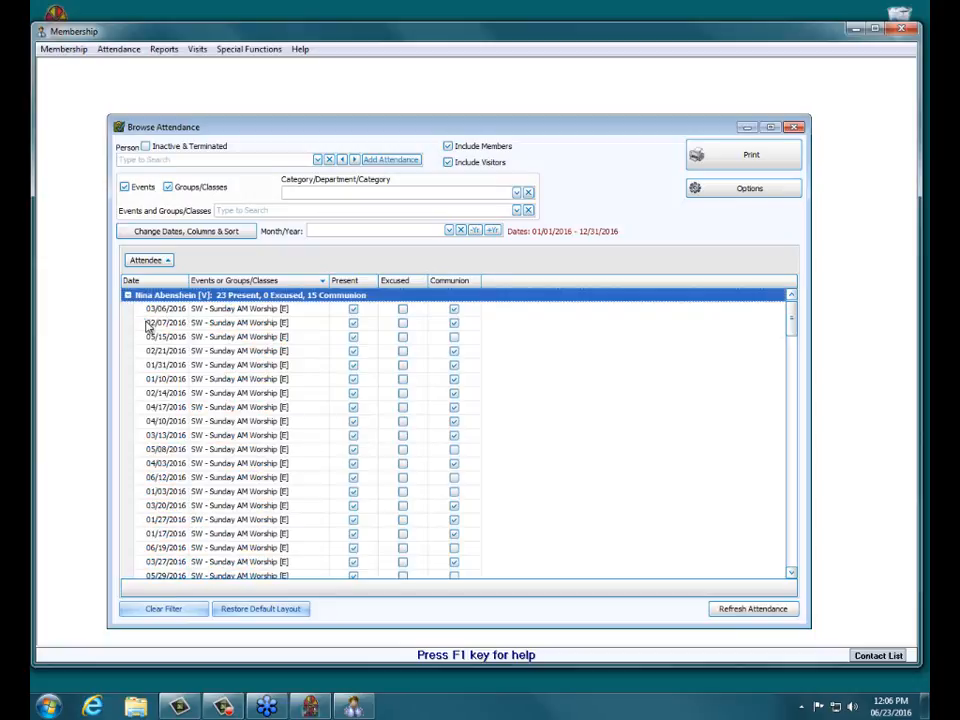
Clear all attendance marks on the first attendee's 03/06/2016, 02/07/2016 and 05/15/2016 Sunday AM Worship records, then refresh the attendance and reexpand that attendee.
scroll(156, 336, "down", 4)
scroll(165, 360, "up", 4)
left_click(353, 309)
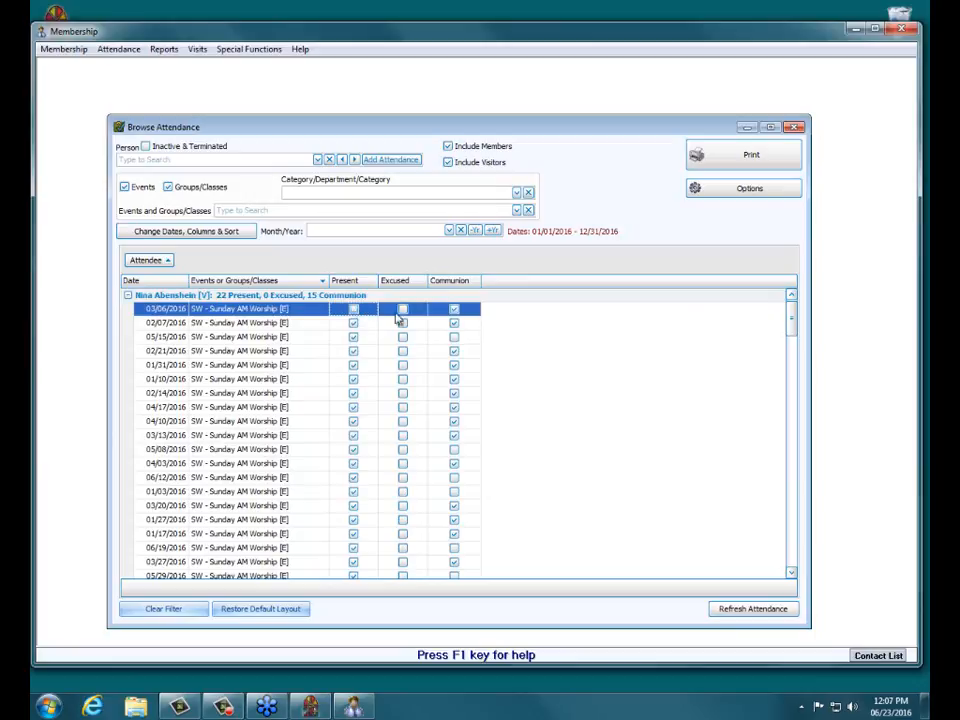
left_click(456, 311)
left_click(454, 324)
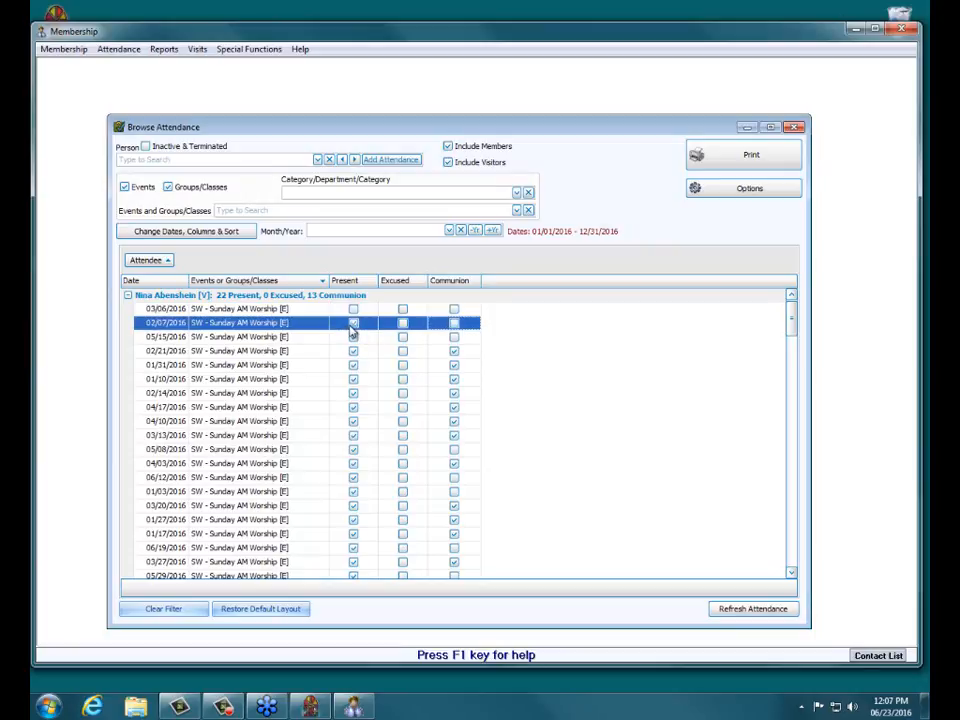
left_click(352, 325)
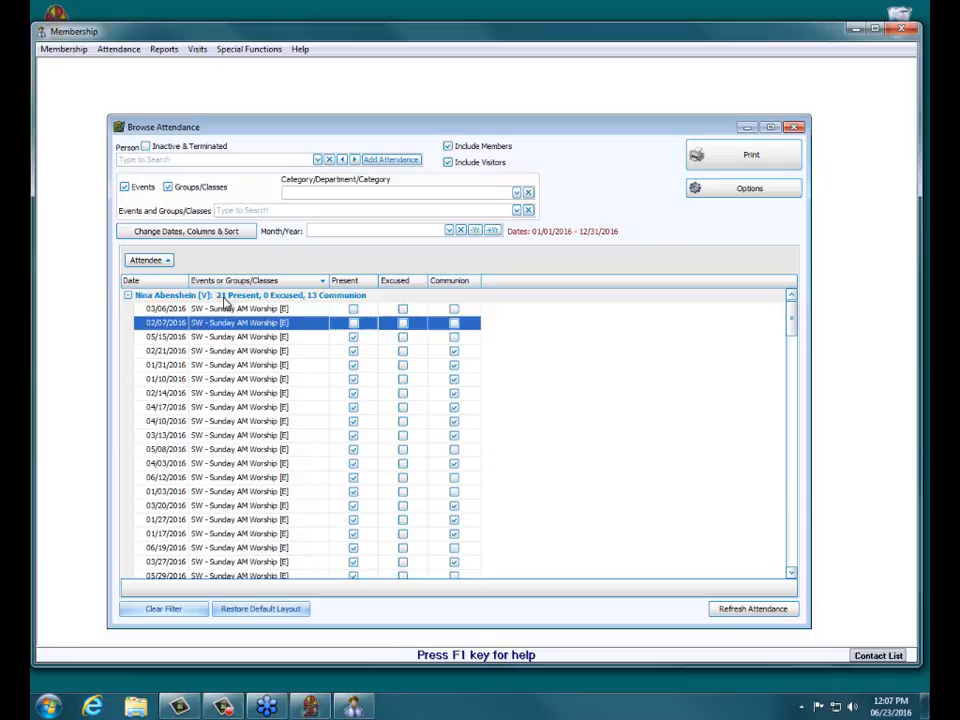
left_click(352, 337)
left_click(354, 340)
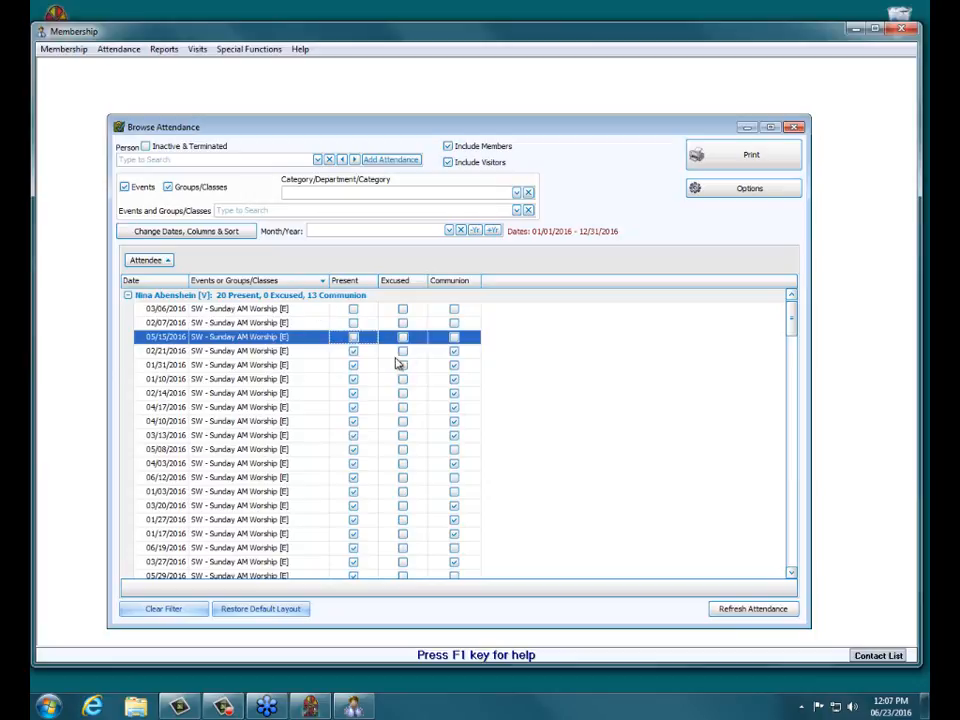
left_click(742, 616)
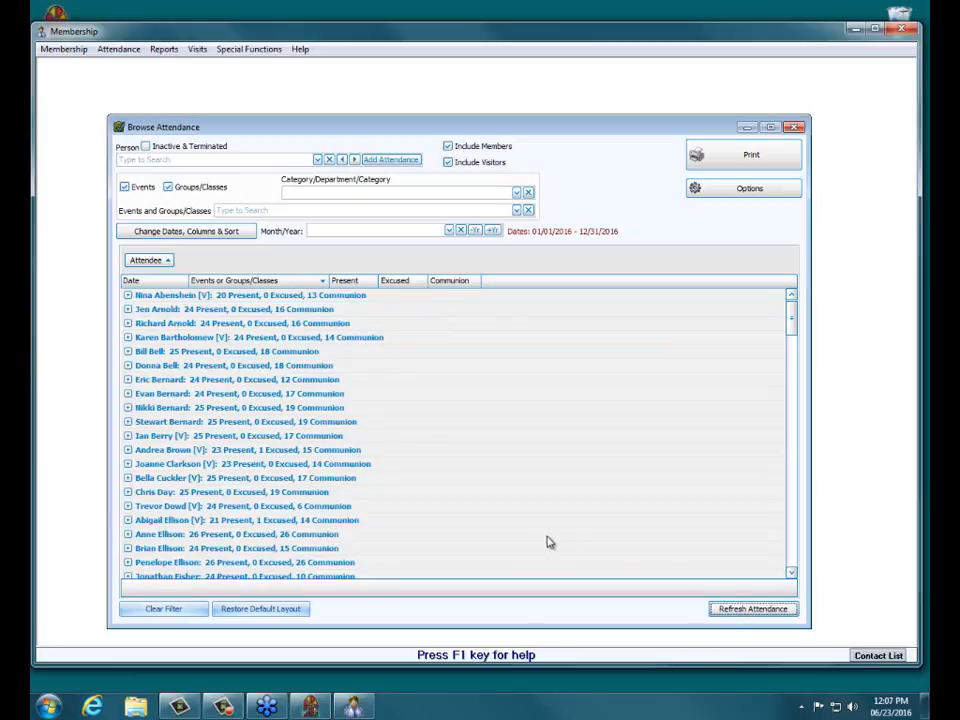
left_click(127, 296)
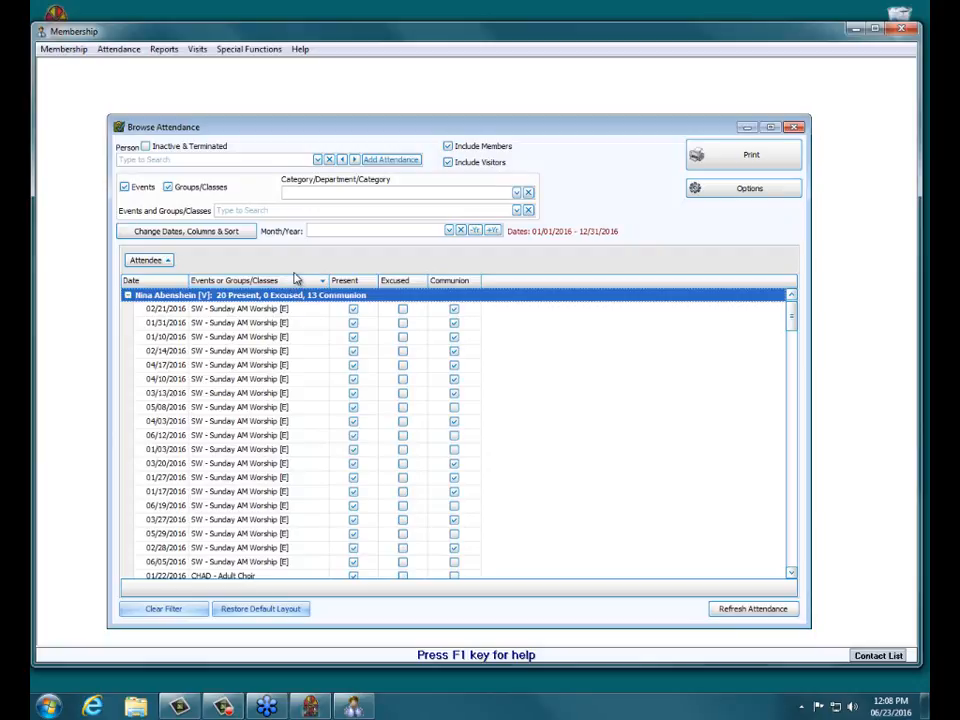
Begin a new attendance record for the first person matching "jen" and choose the SW - Sunday AM Worship event.
left_click(410, 163)
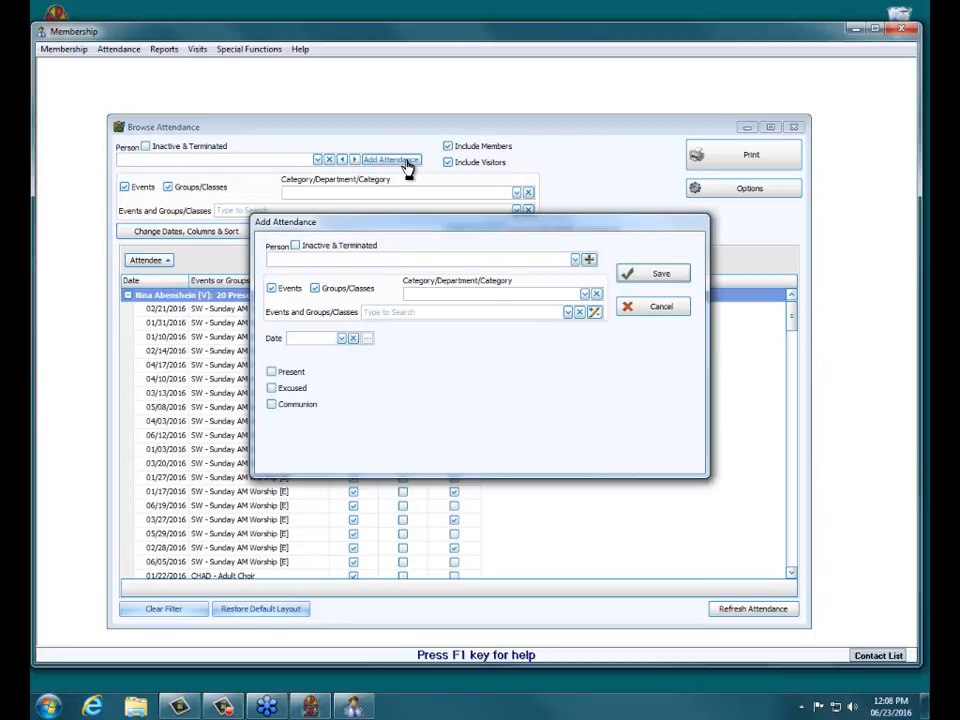
type("jen")
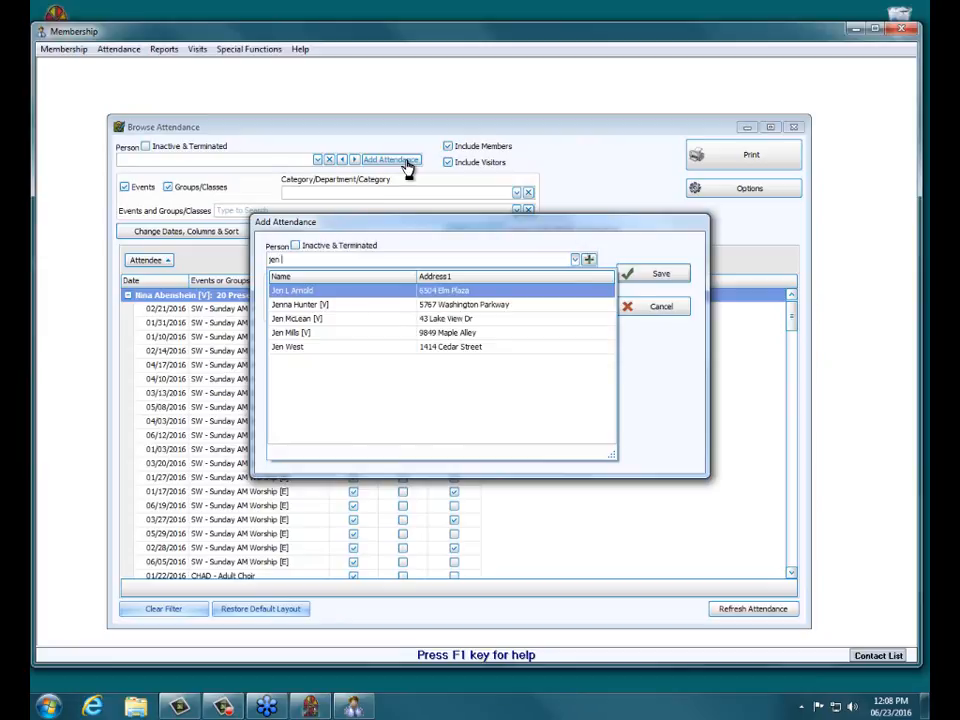
left_click(453, 292)
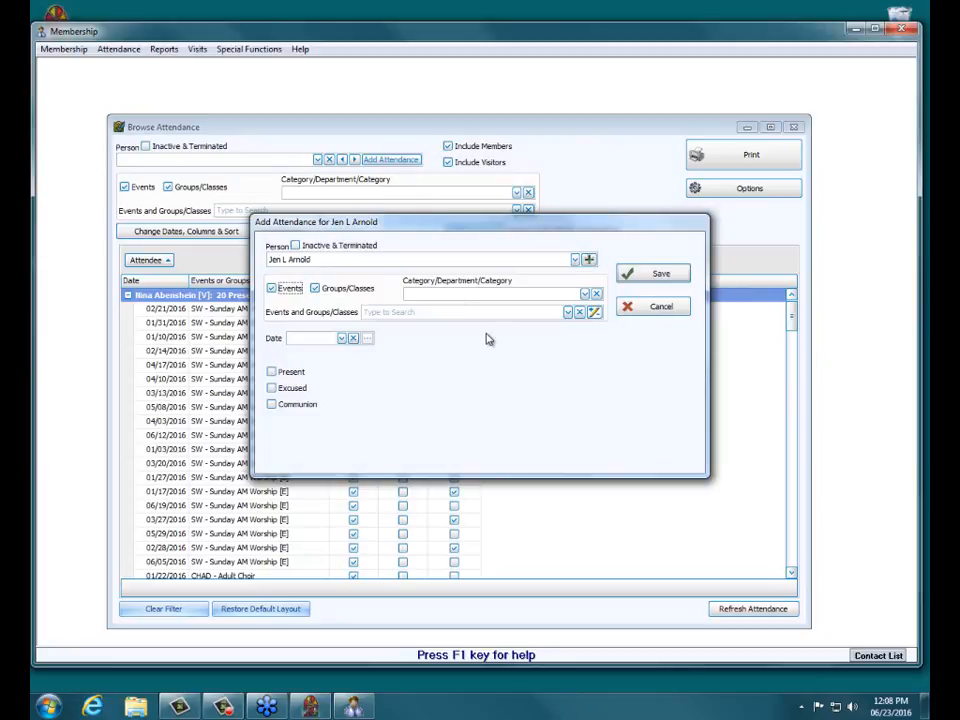
left_click(568, 312)
left_click_drag(586, 369, 590, 418)
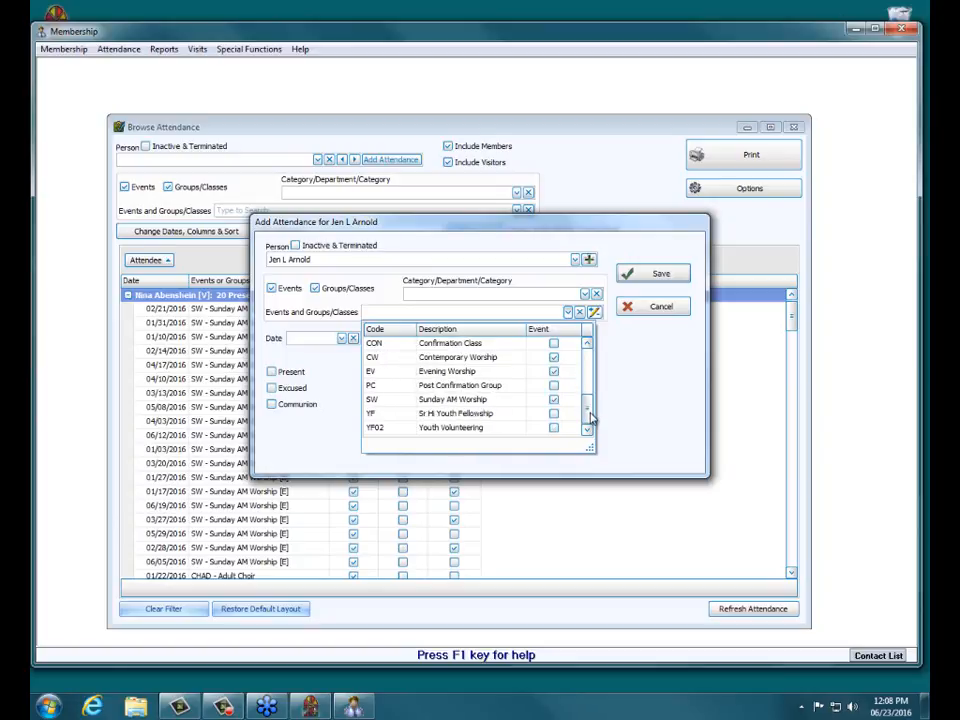
left_click(546, 399)
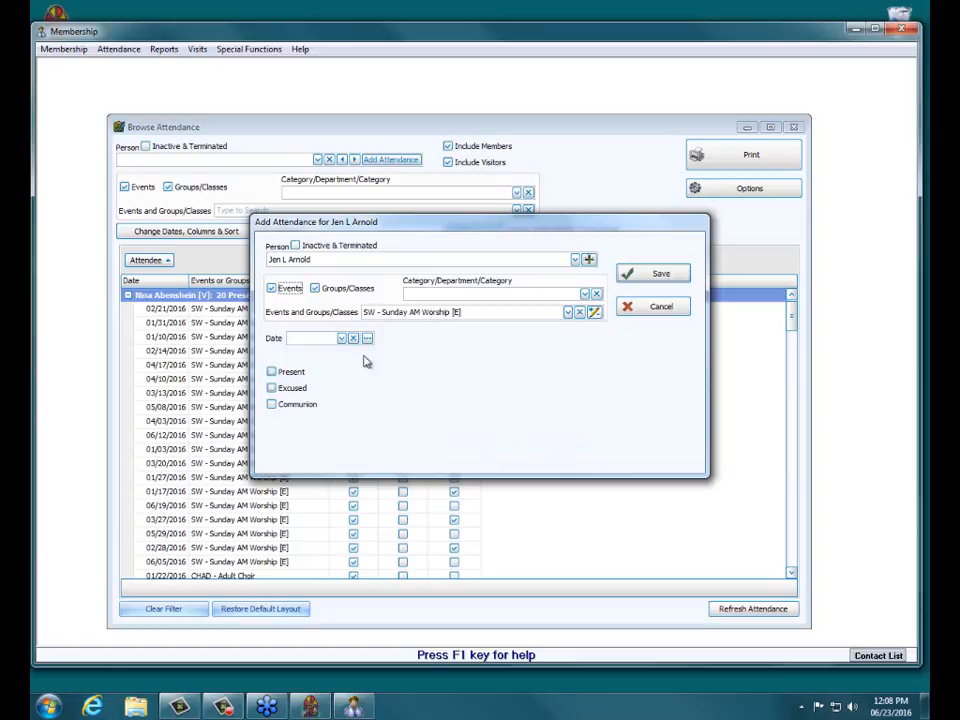
Date the new attendance record 07/03/2016 with Present and Communion marked, and save it.
left_click(342, 338)
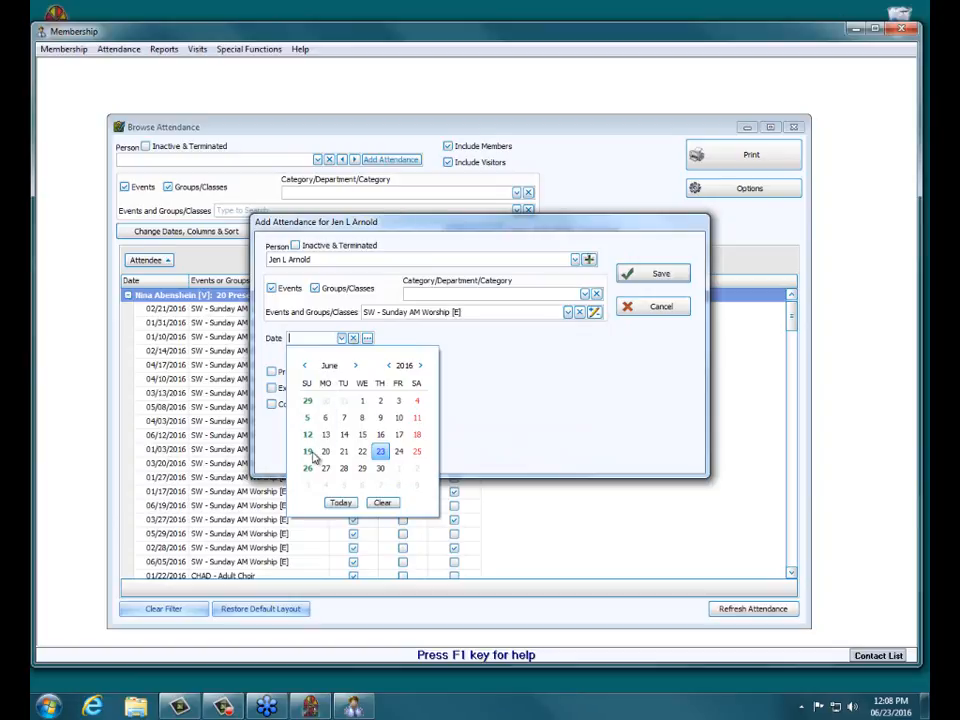
left_click(356, 366)
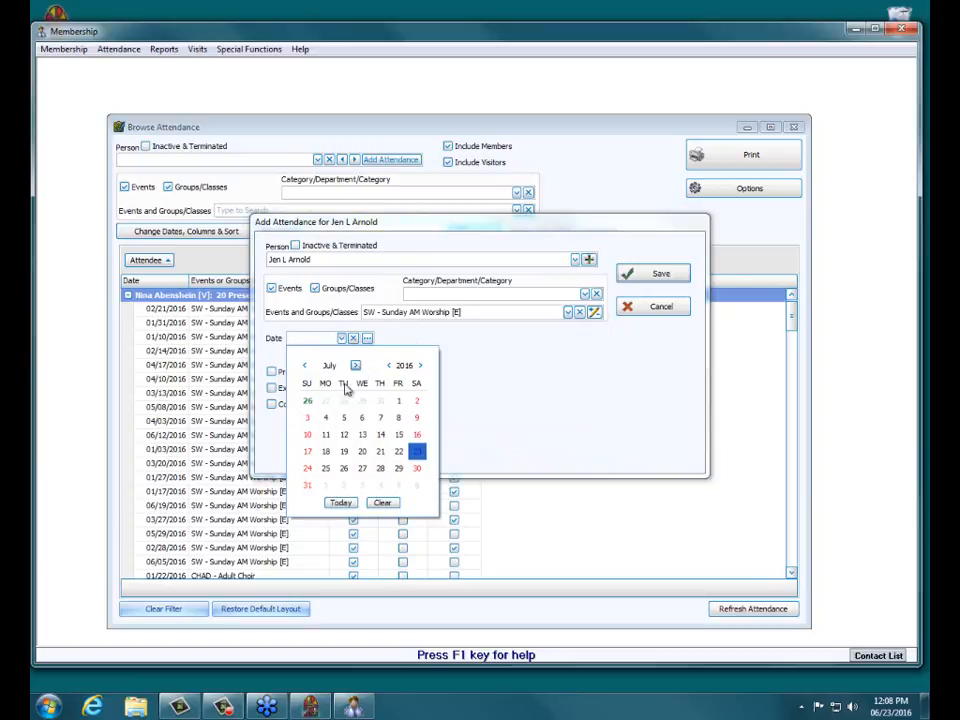
left_click(308, 417)
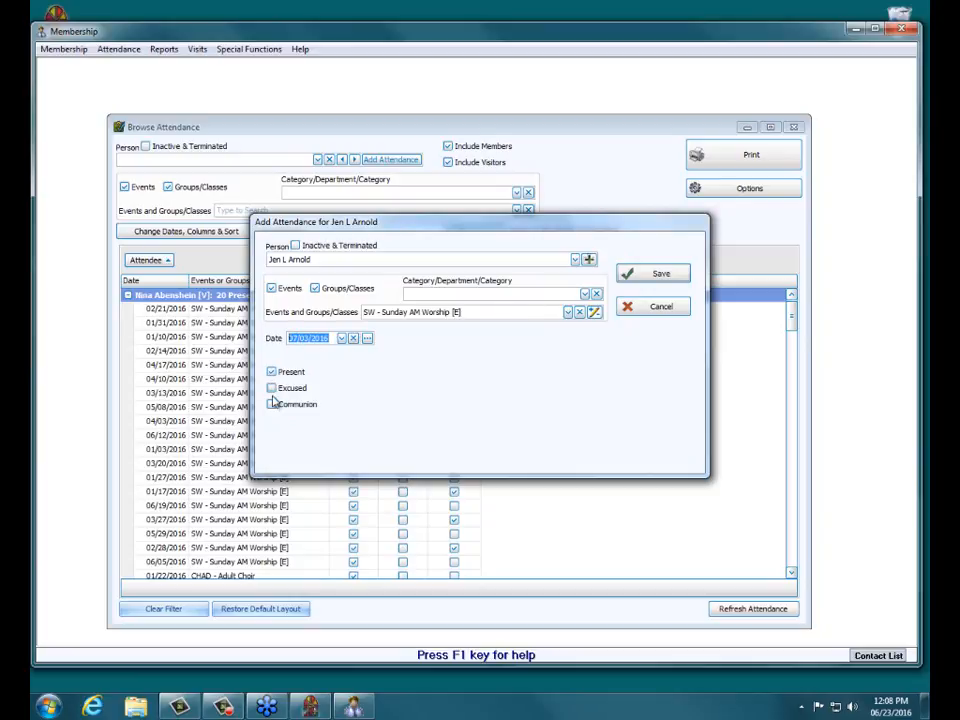
left_click(271, 404)
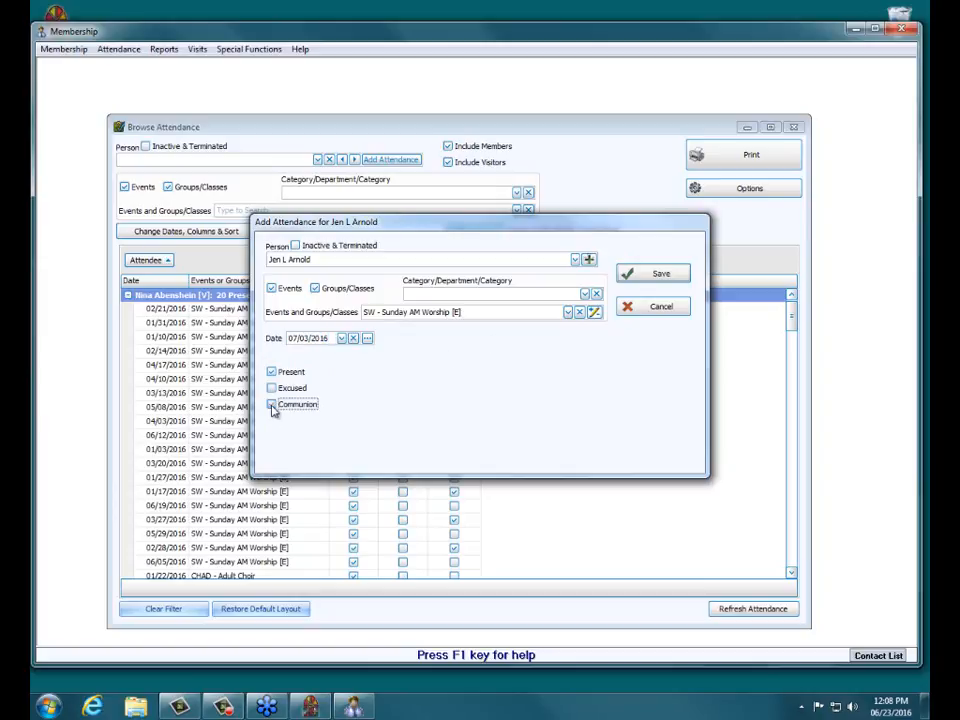
left_click(663, 278)
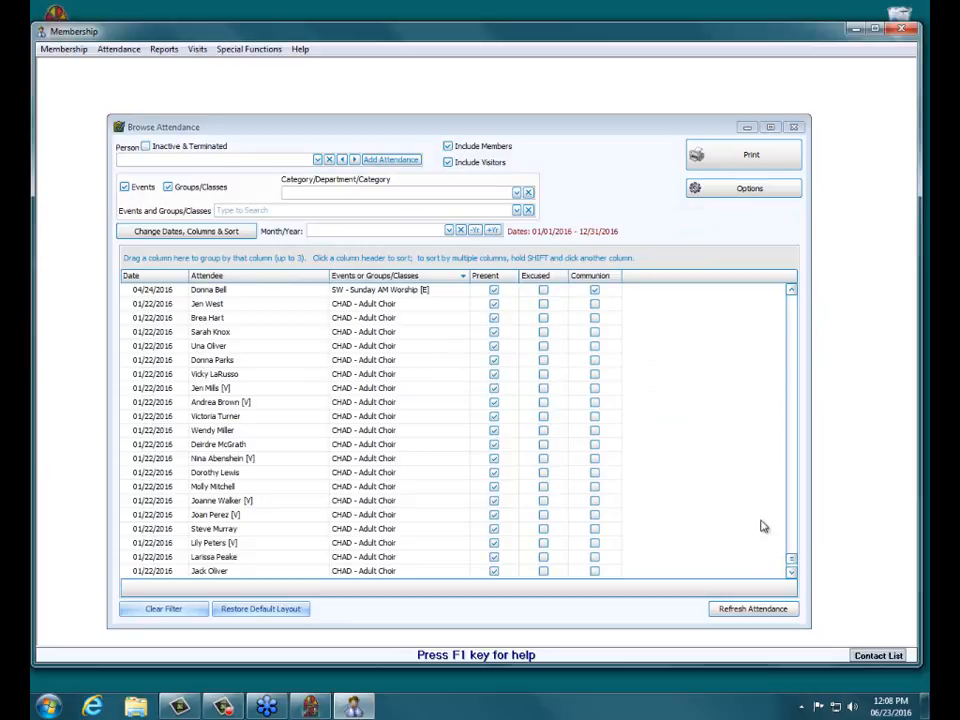
Sort the attendance by date in ascending order and select the newly added 07/03/2016 Sunday AM Worship record.
left_click(793, 567)
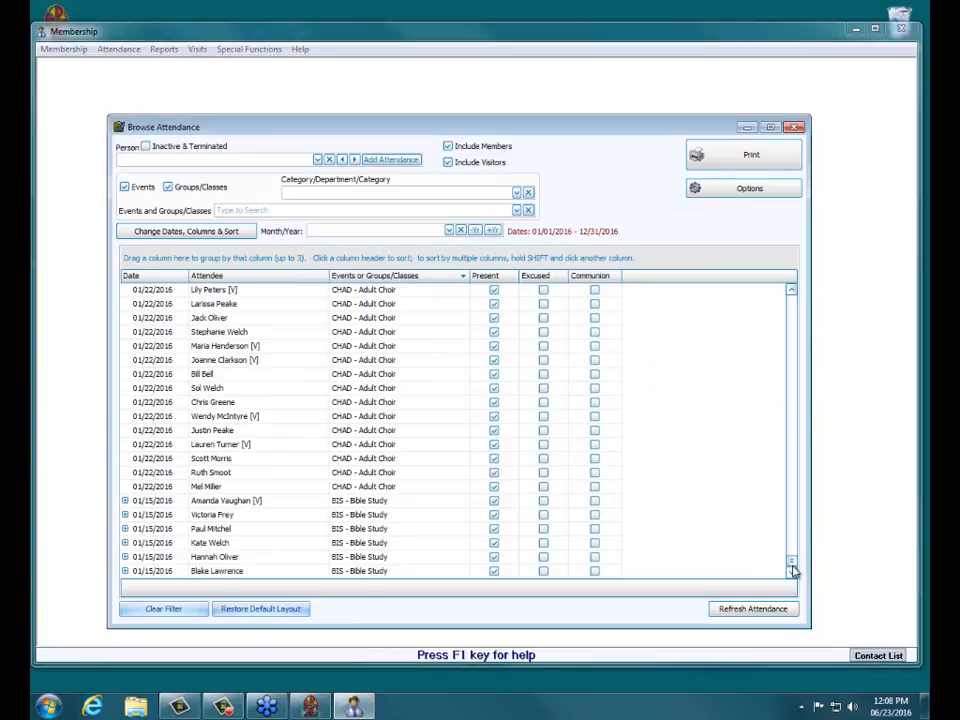
left_click(152, 279)
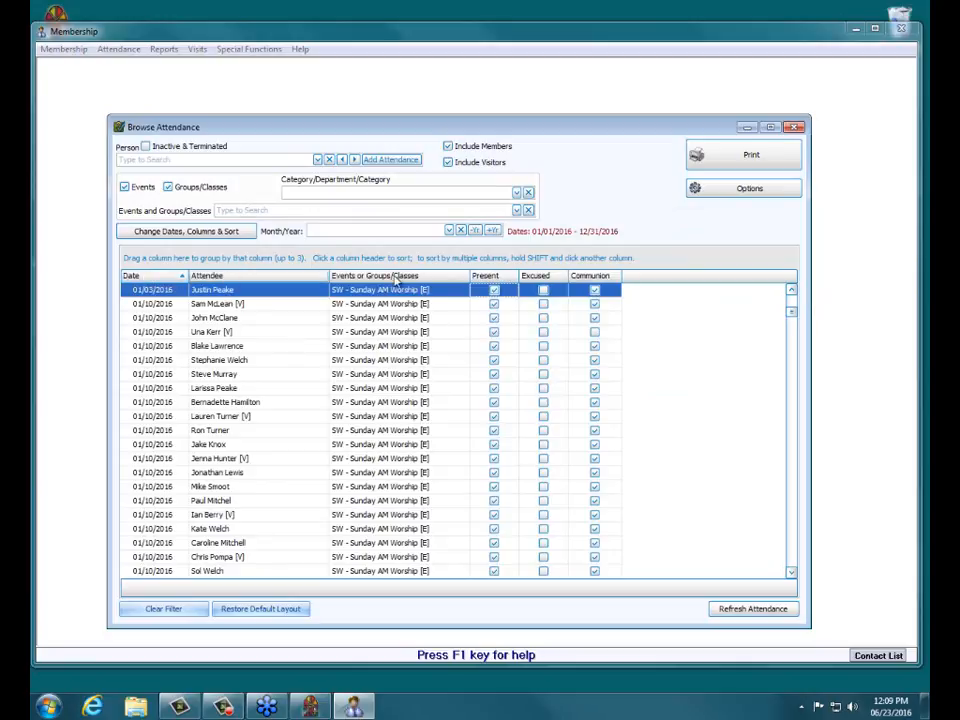
left_click_drag(790, 313, 791, 566)
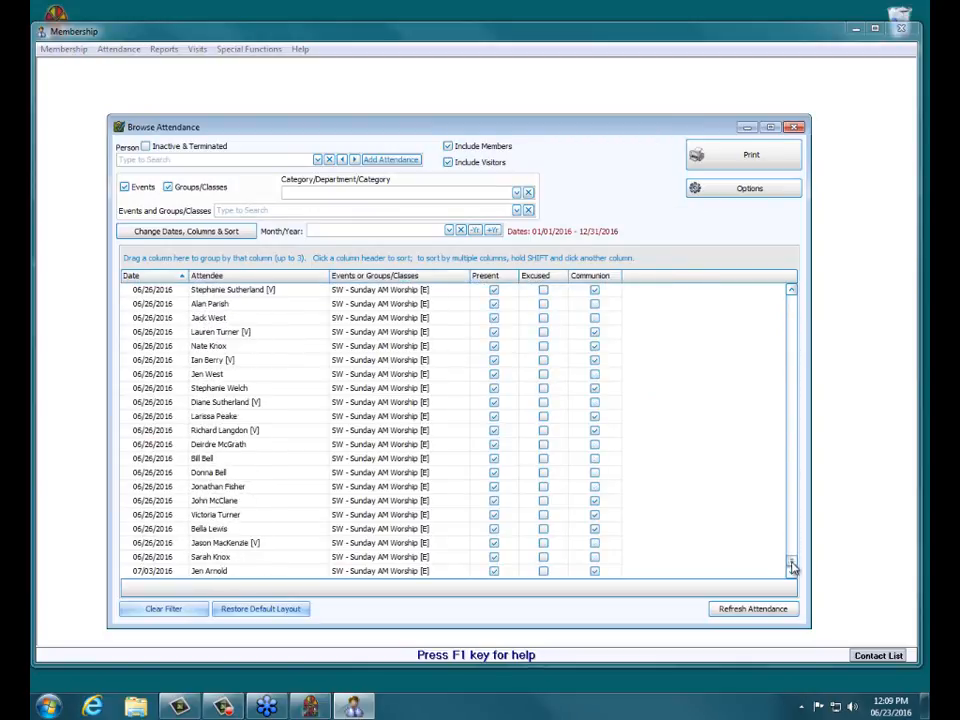
left_click(155, 575)
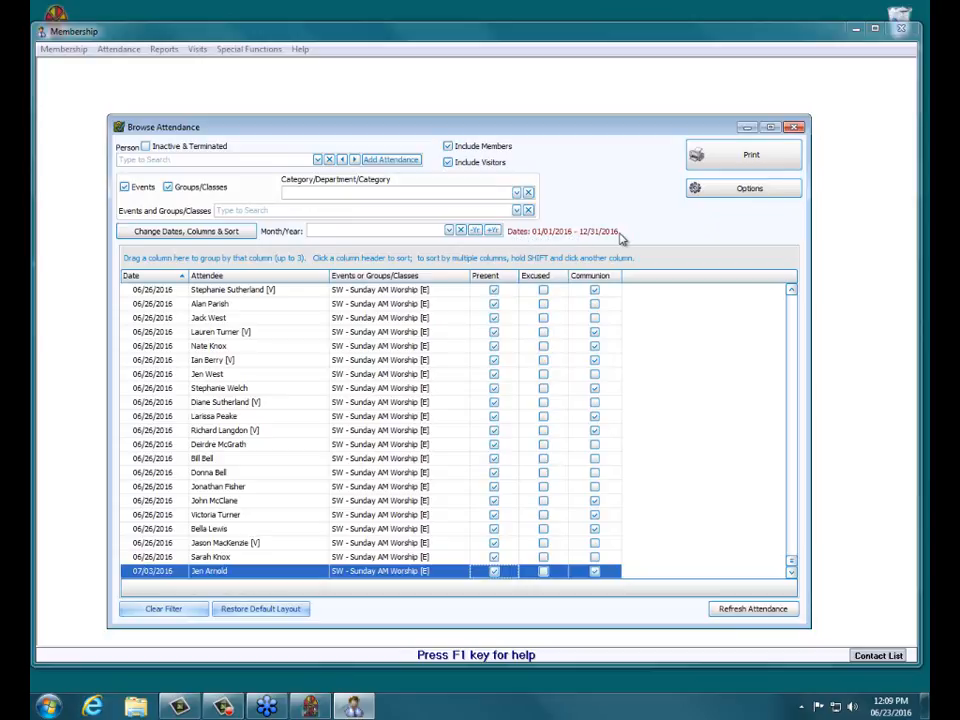
Step the attendance year back to 2014, return to 2015, and filter the records to June.
left_click(476, 232)
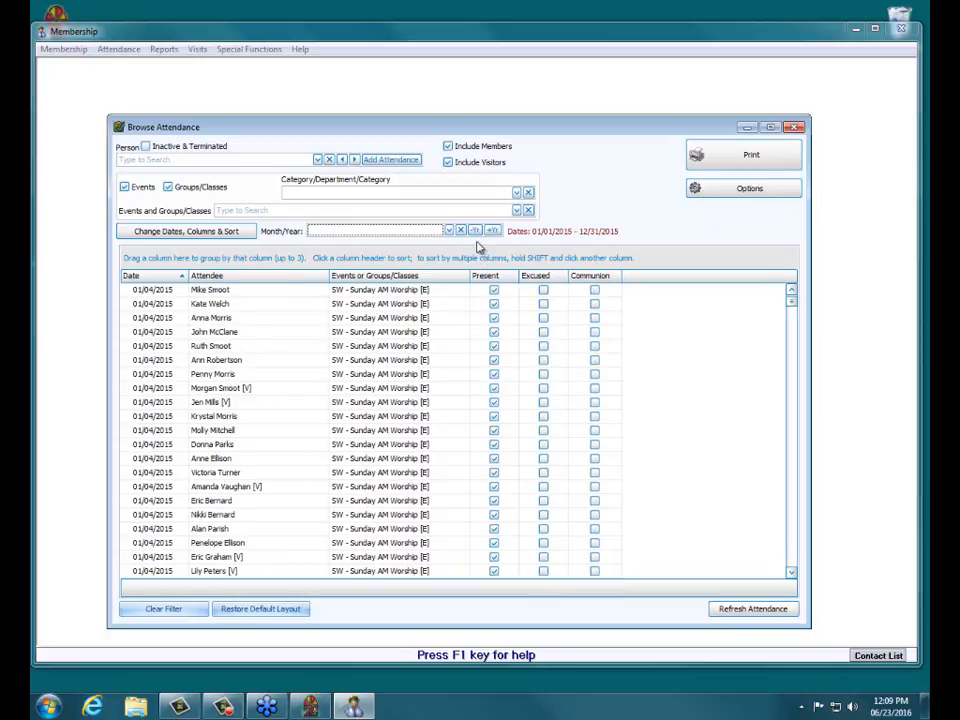
left_click(474, 232)
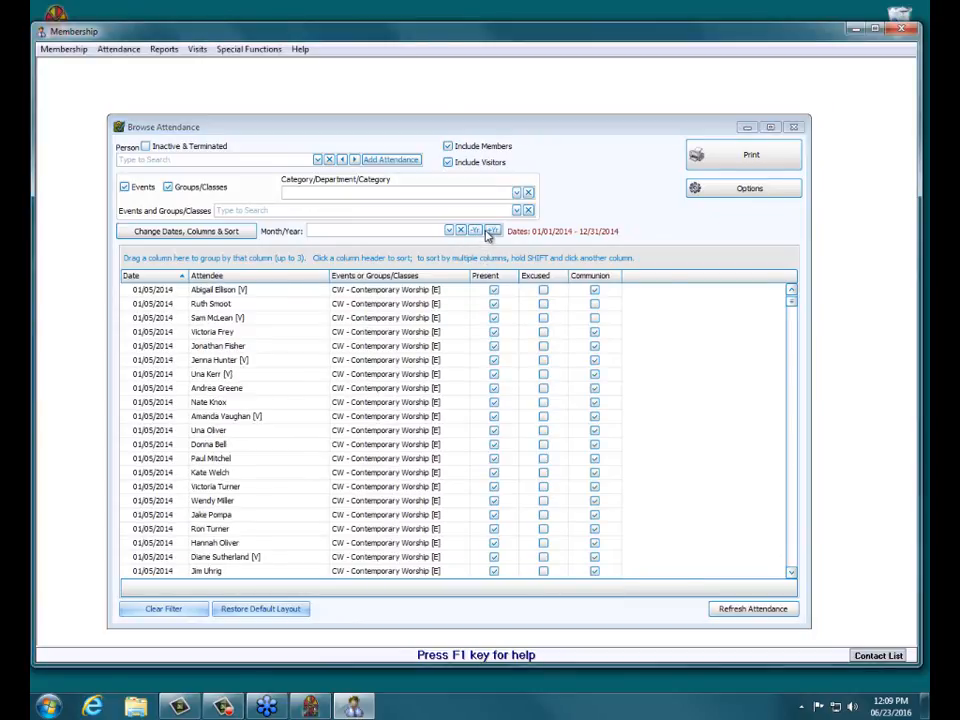
left_click(492, 230)
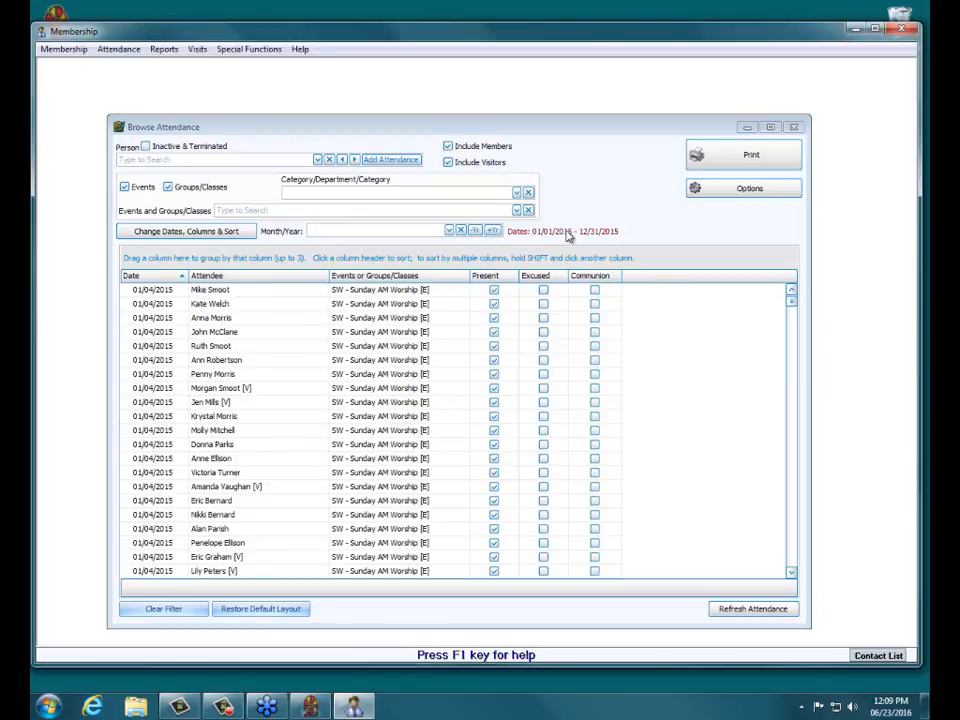
left_click(450, 231)
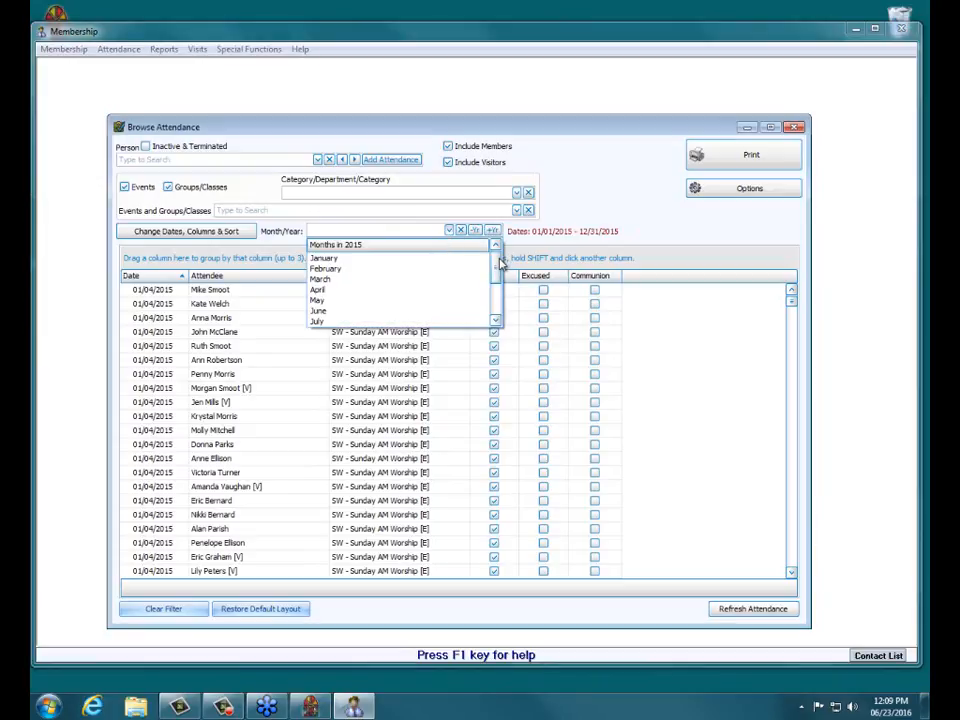
left_click_drag(497, 262, 497, 282)
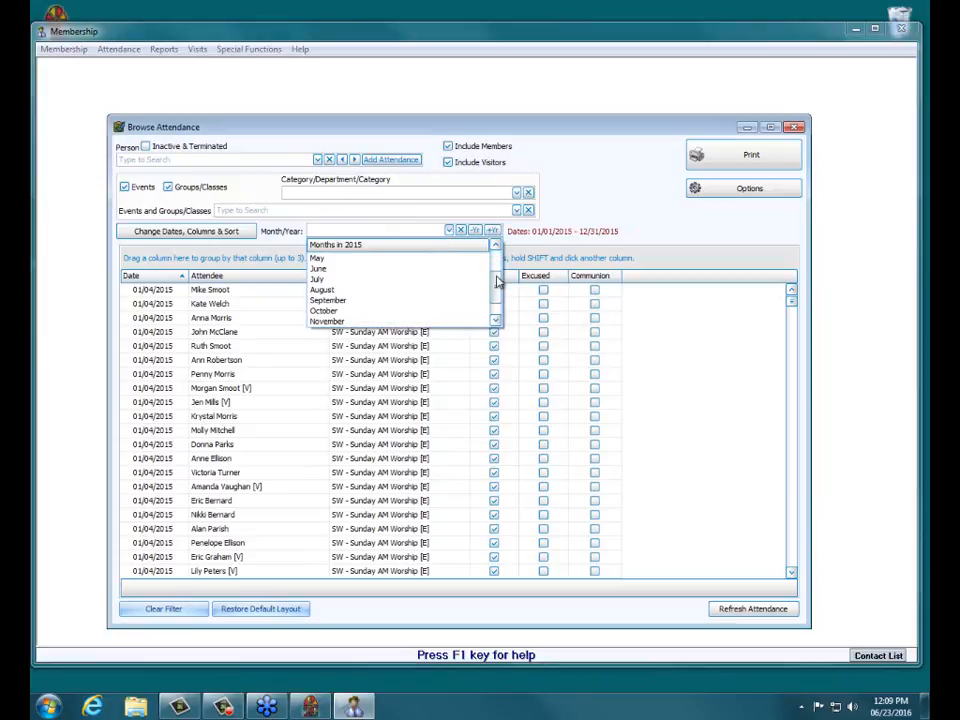
left_click(338, 269)
Switch the month filter to January and advance the attendance year to 2016.
left_click(450, 231)
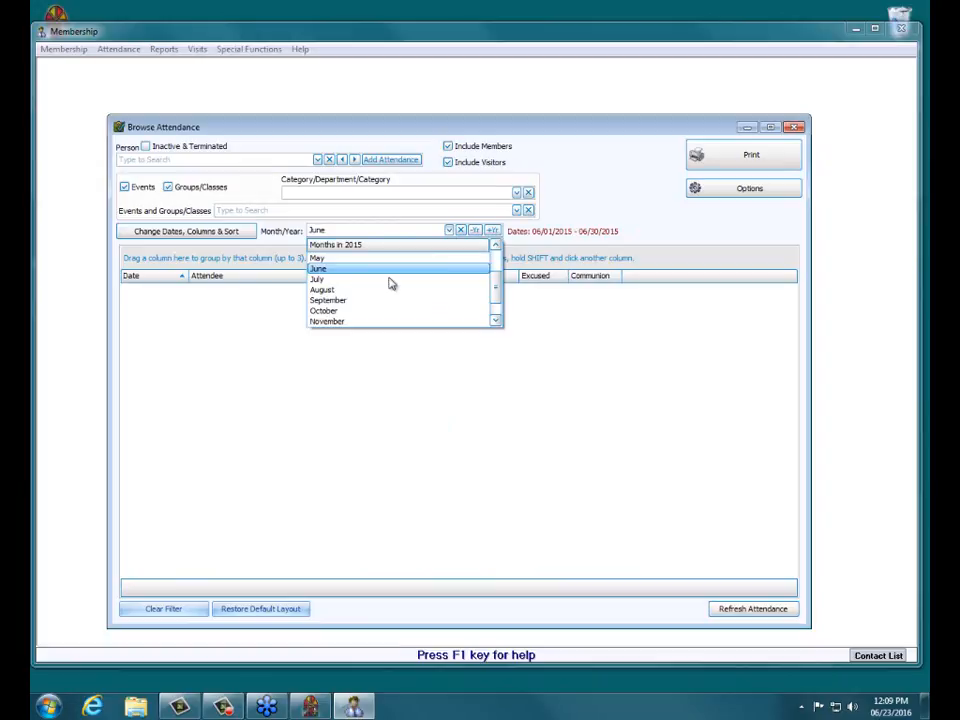
scroll(388, 283, "up", 2)
left_click(352, 259)
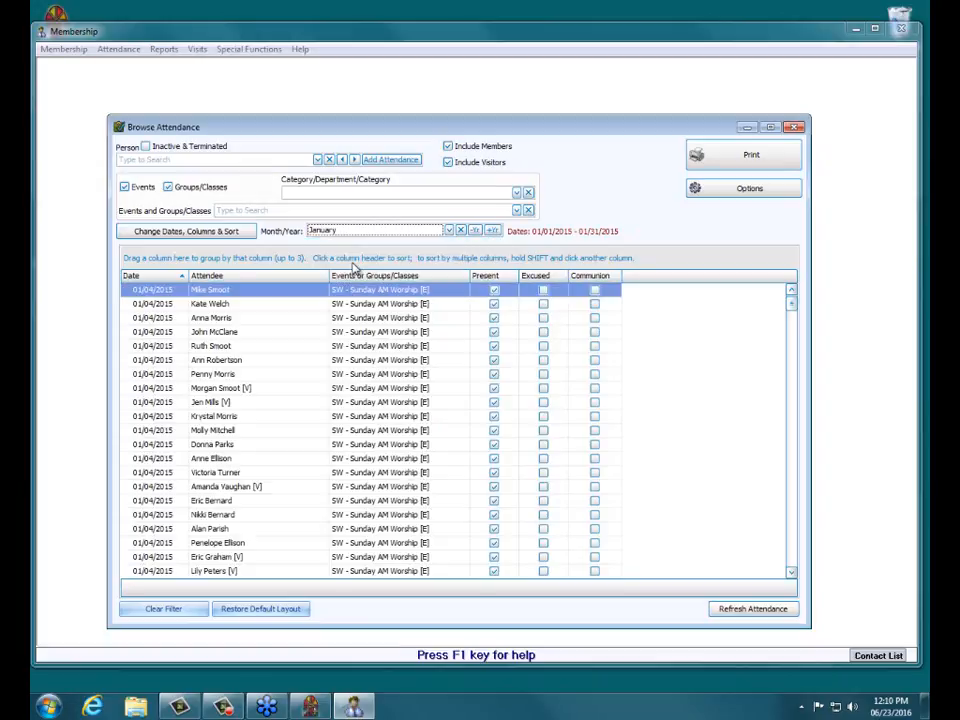
left_click(449, 231)
left_click(562, 226)
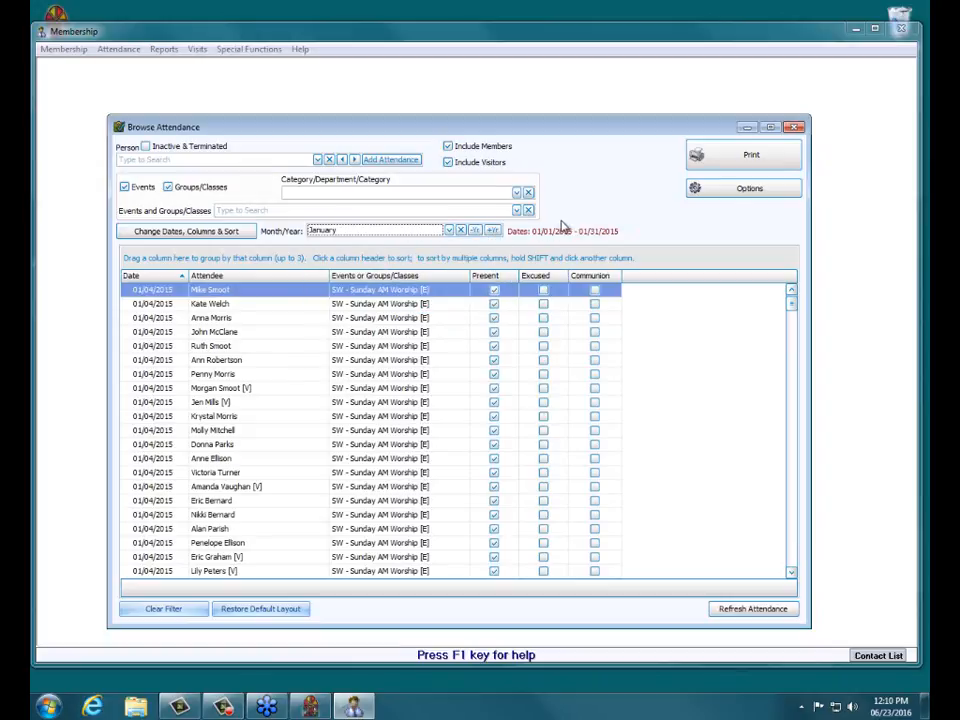
left_click(492, 231)
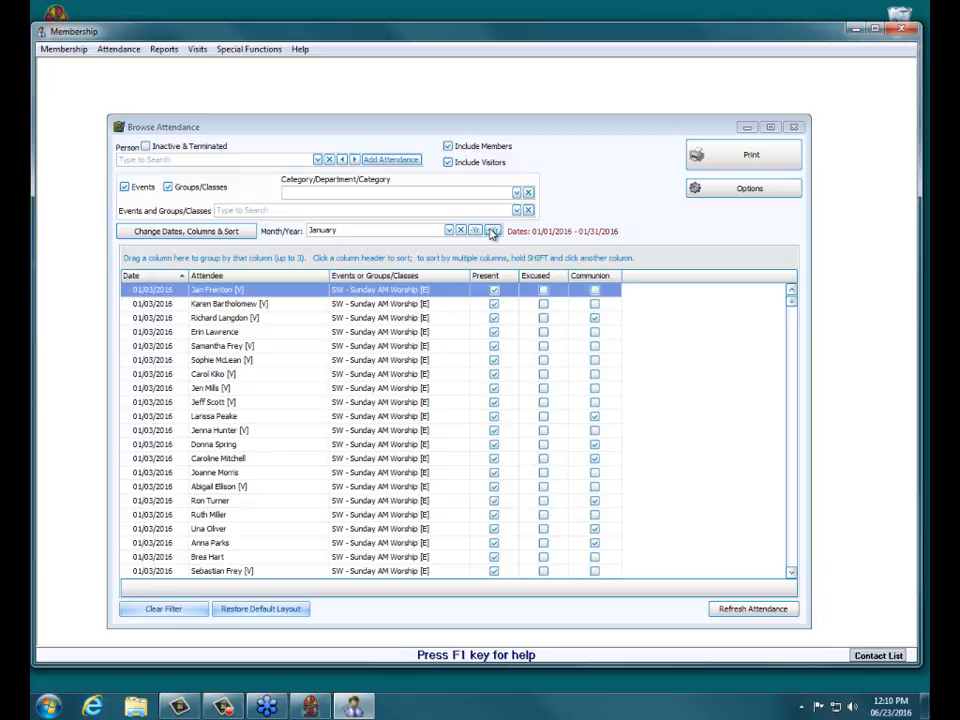
Set the attendance date range to 01/01/2008 through 12/31/2016 in the grid and report setup.
left_click(140, 233)
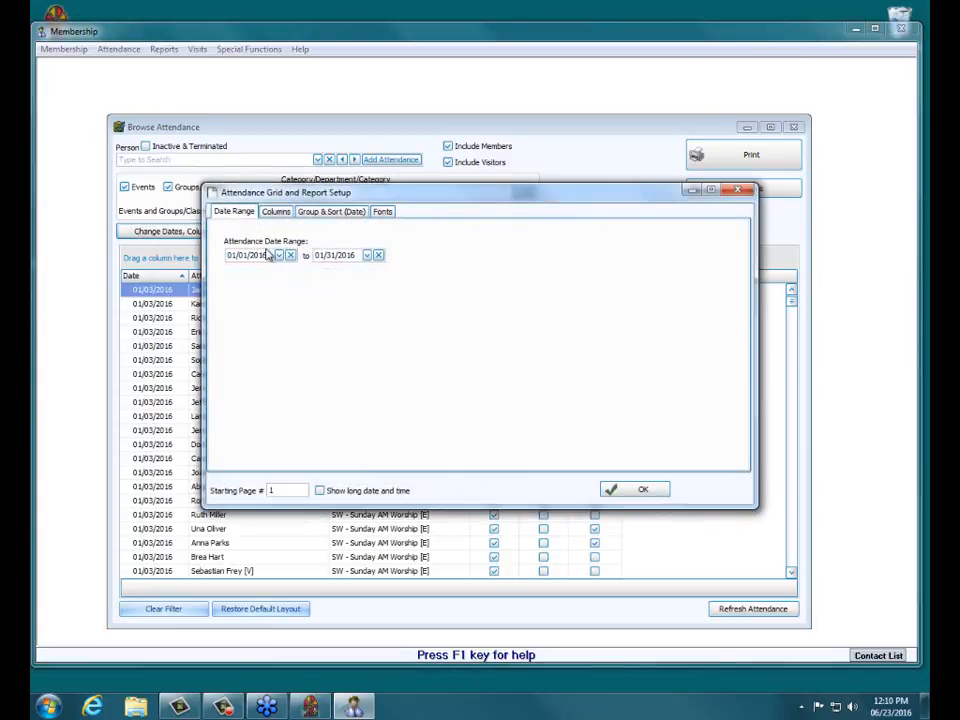
left_click(279, 256)
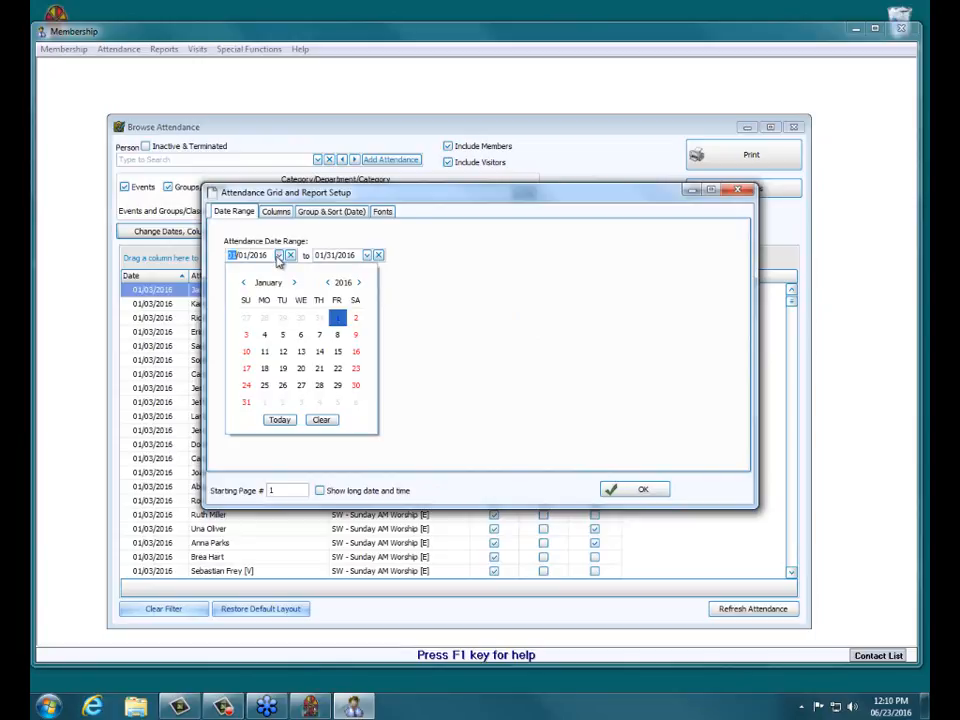
left_click(327, 282)
left_click(320, 318)
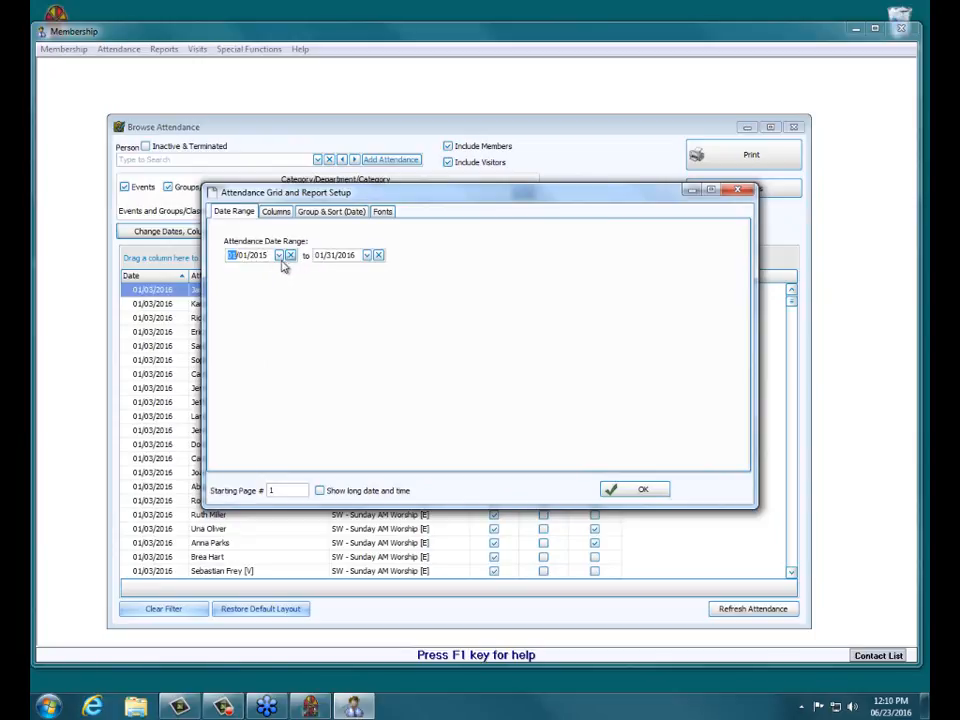
left_click_drag(268, 255, 256, 256)
type("2")
left_click_drag(316, 255, 357, 255)
type("1231")
left_click(659, 490)
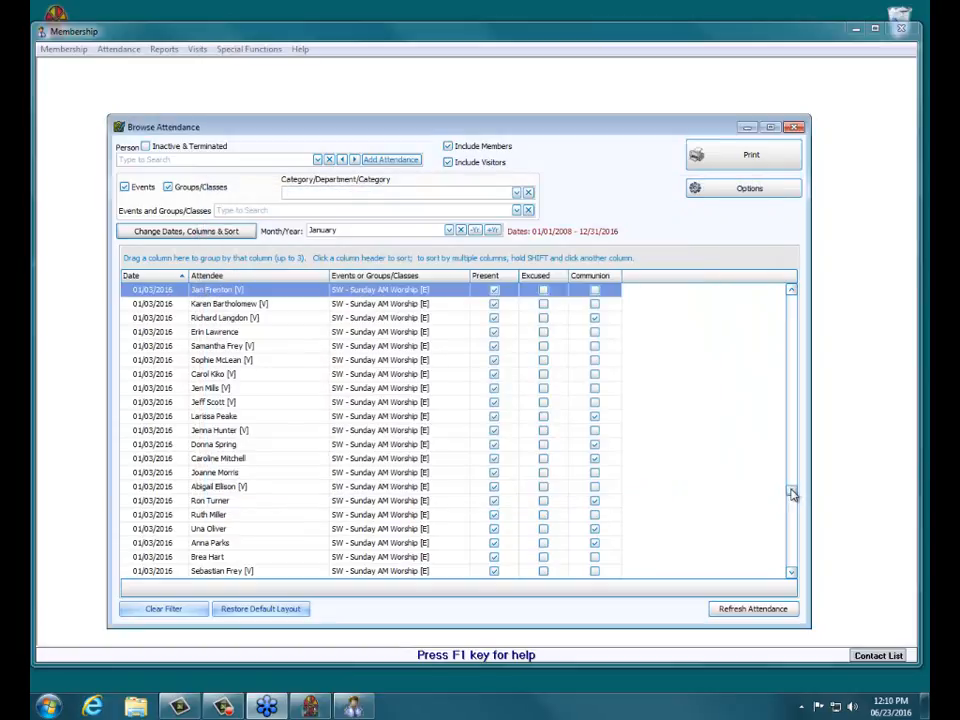
View the earliest records in the extended range, then clear the January month filter.
left_click_drag(791, 491, 789, 302)
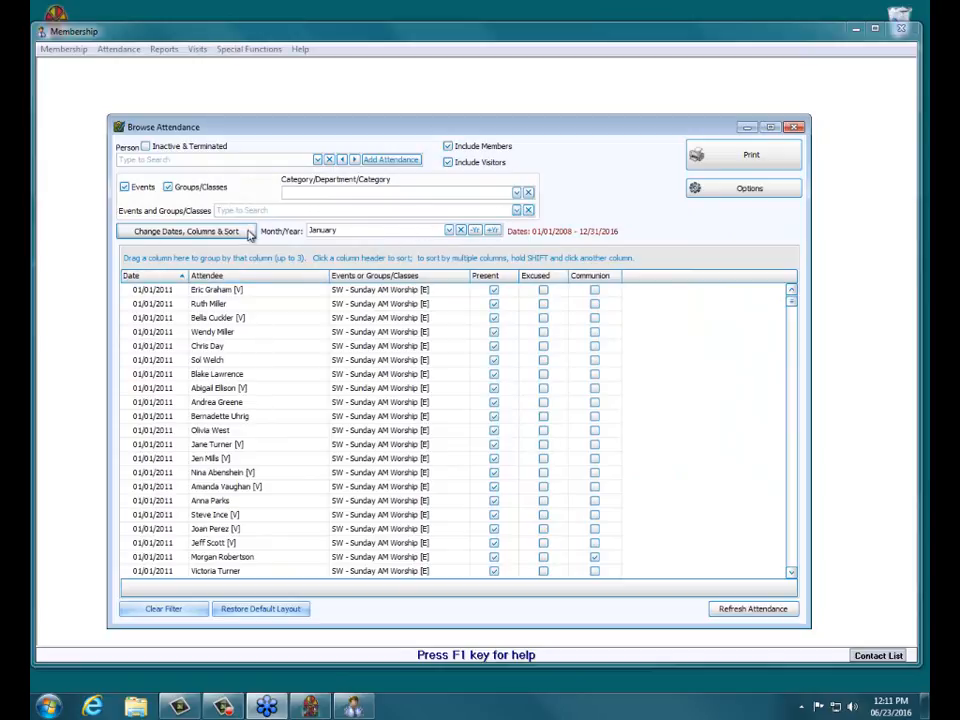
left_click(460, 230)
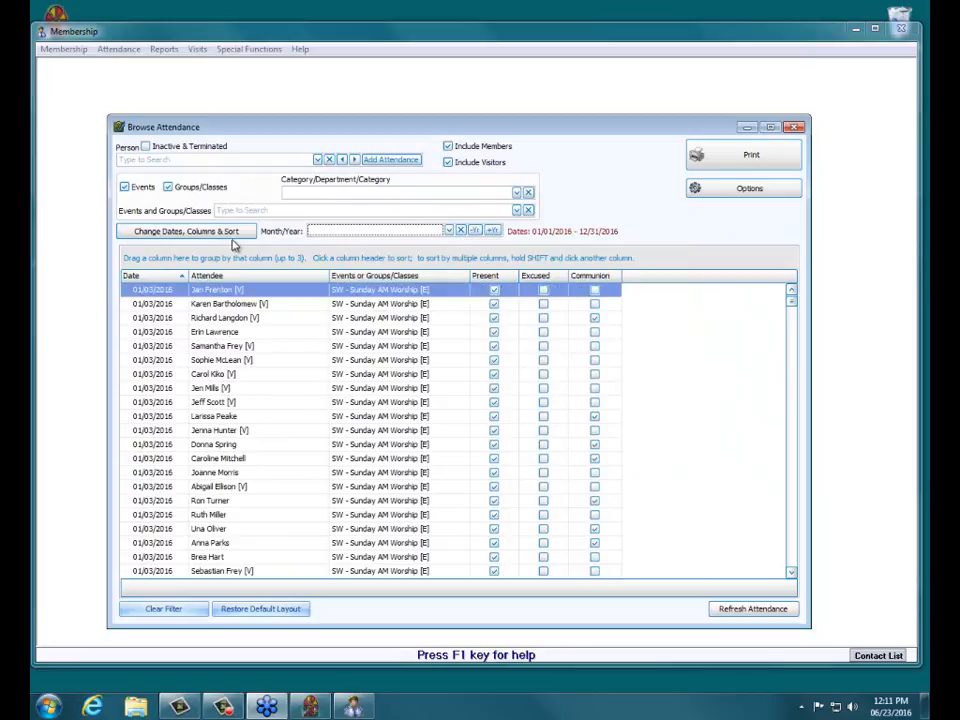
Check the attendance date range and its start date calendar in the grid and report setup, then close it without changes.
left_click(186, 231)
left_click(279, 255)
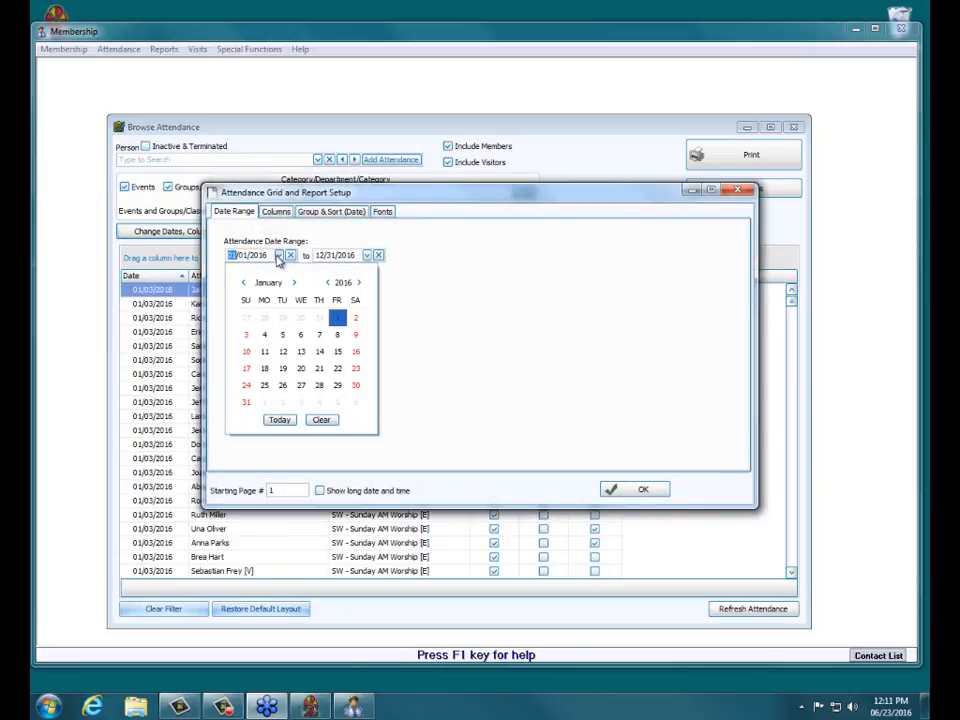
left_click(738, 191)
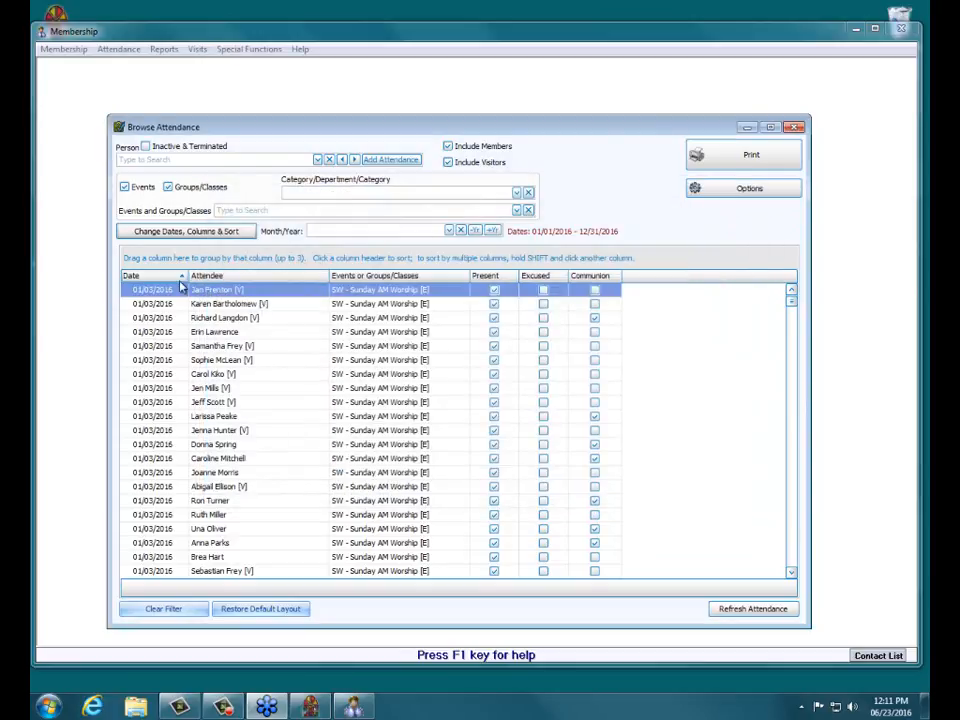
Group the 2016 attendance records by Date.
mouse_move(158, 276)
left_mouse_down()
mouse_move(156, 255)
mouse_move(143, 273)
left_mouse_up()
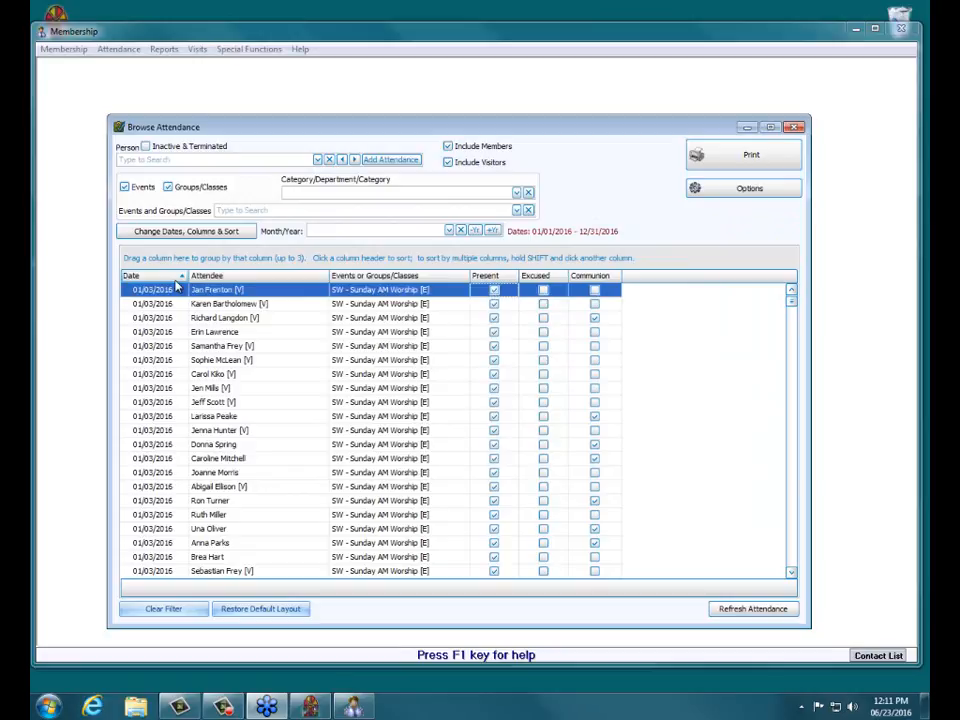
left_click(178, 275)
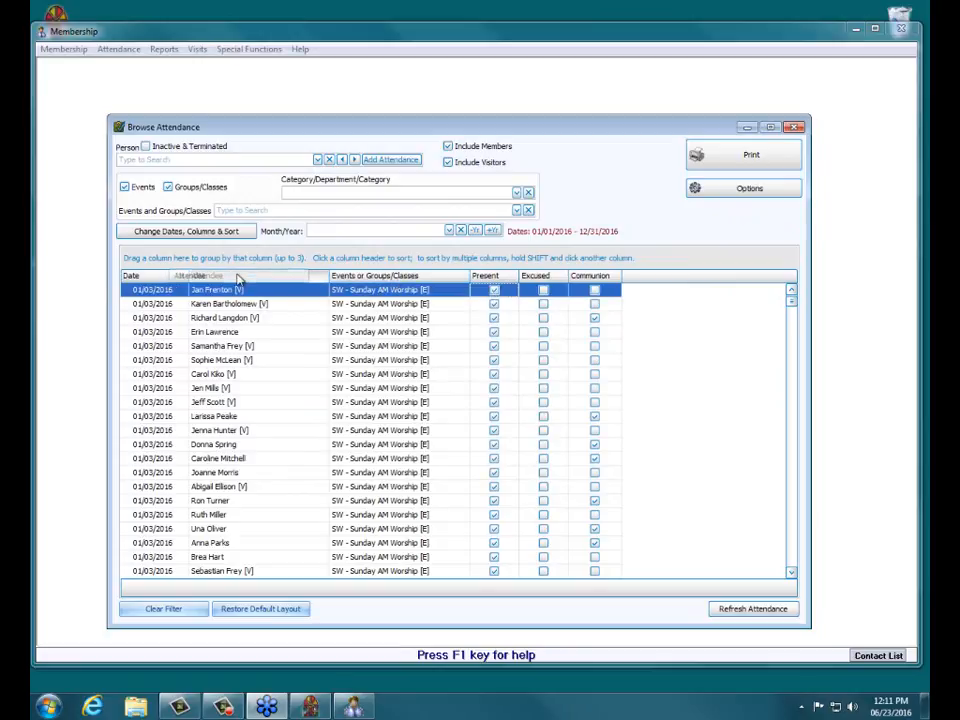
left_click_drag(149, 277, 155, 262)
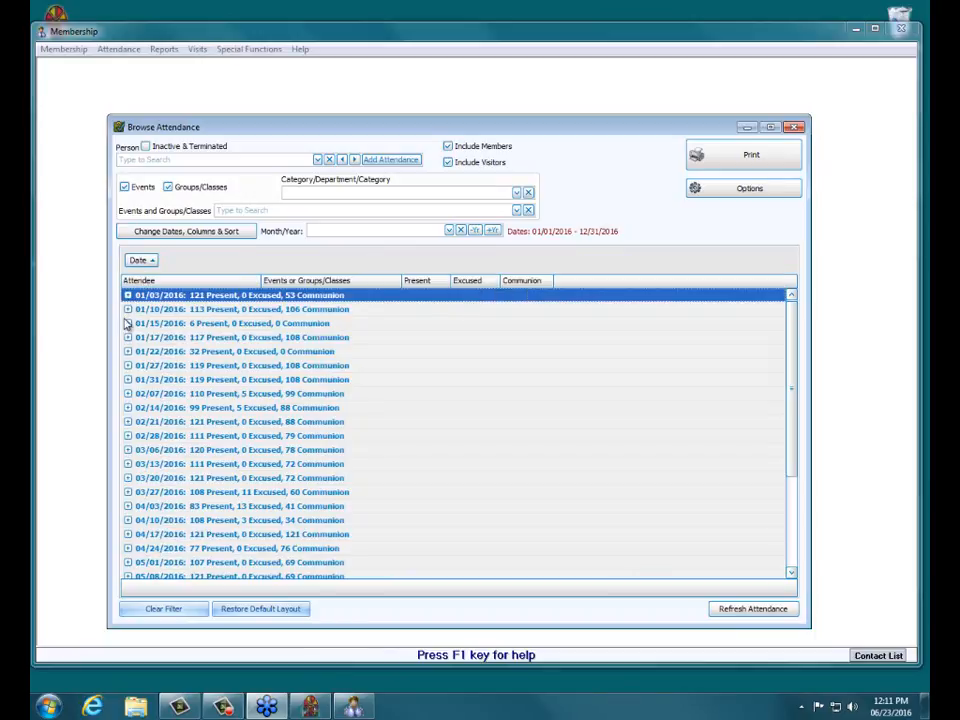
Expand the 01/03/2016 date group and look through the attendees listed under it.
left_click(128, 297)
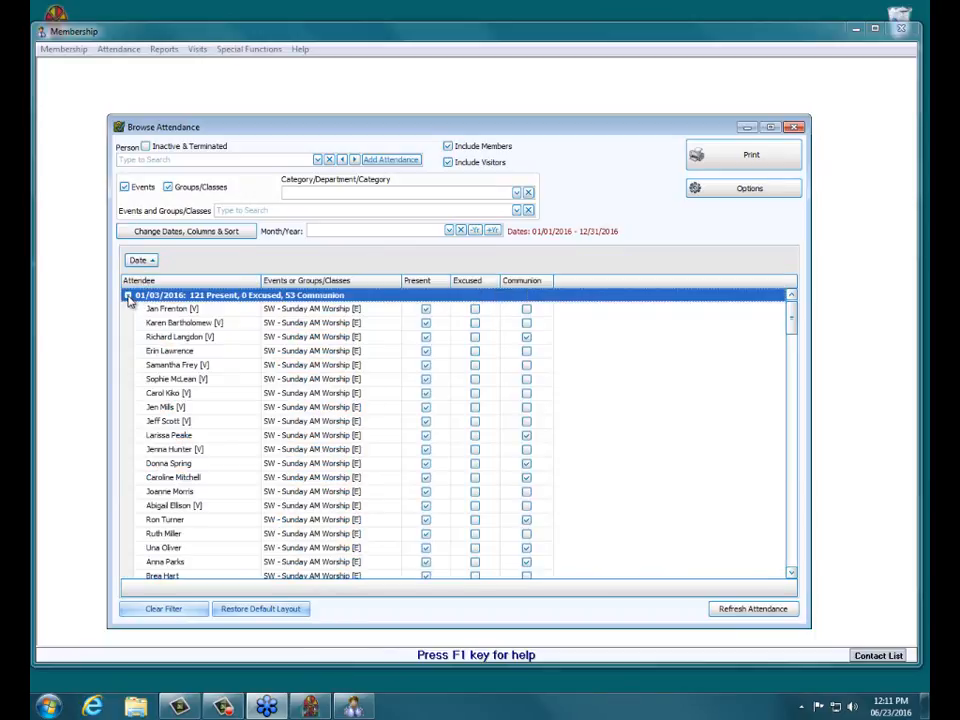
left_click(127, 296)
left_click(127, 296)
left_click(127, 296)
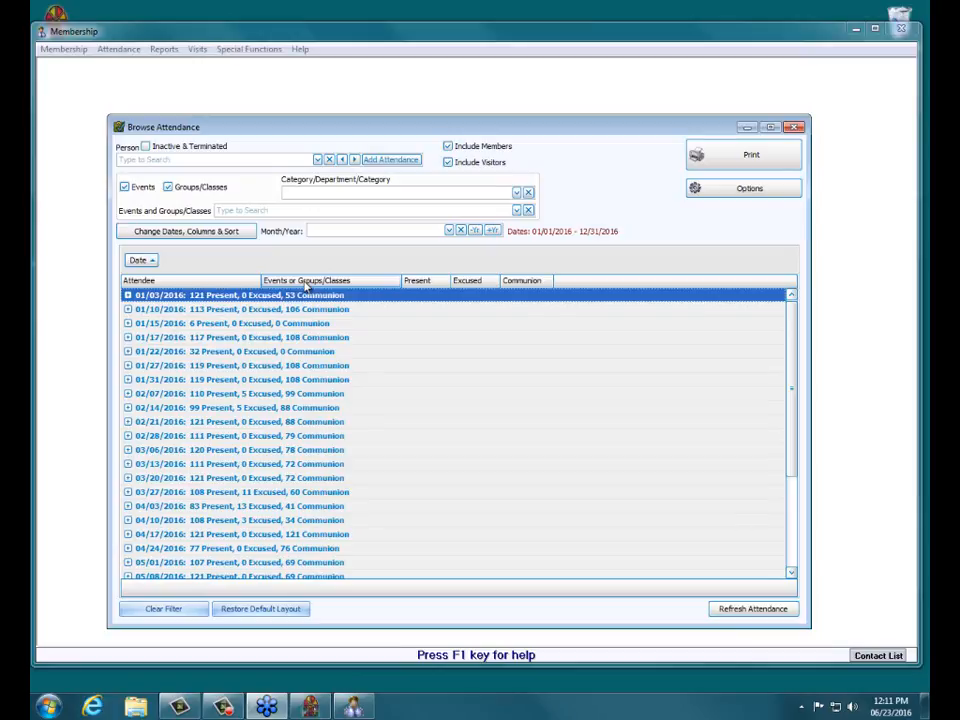
left_click(127, 295)
scroll(322, 362, "down", 7)
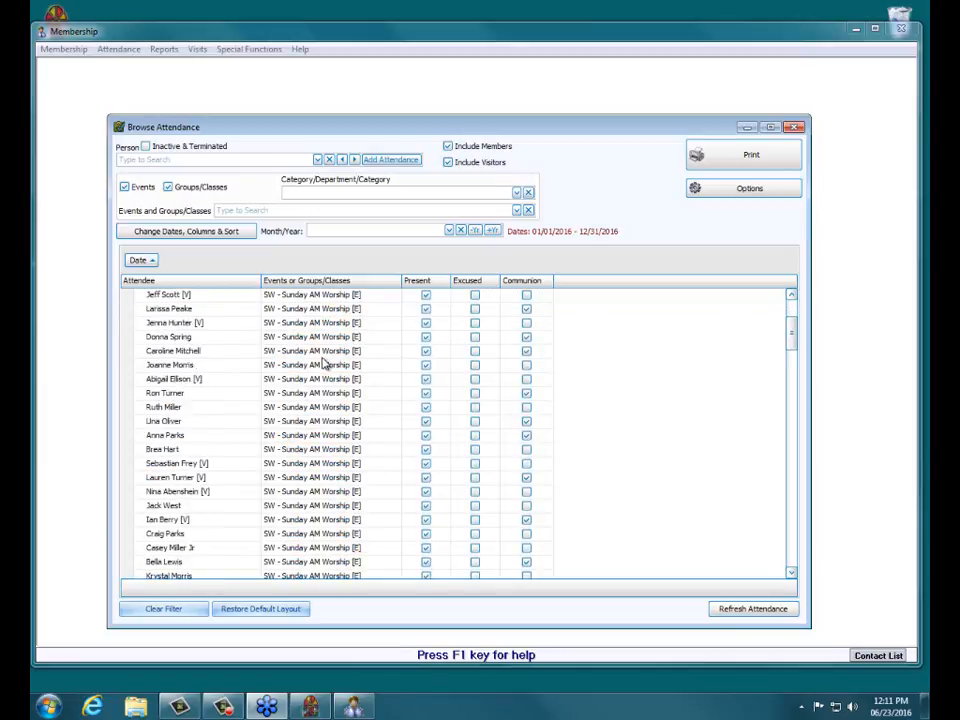
scroll(322, 366, "up", 8)
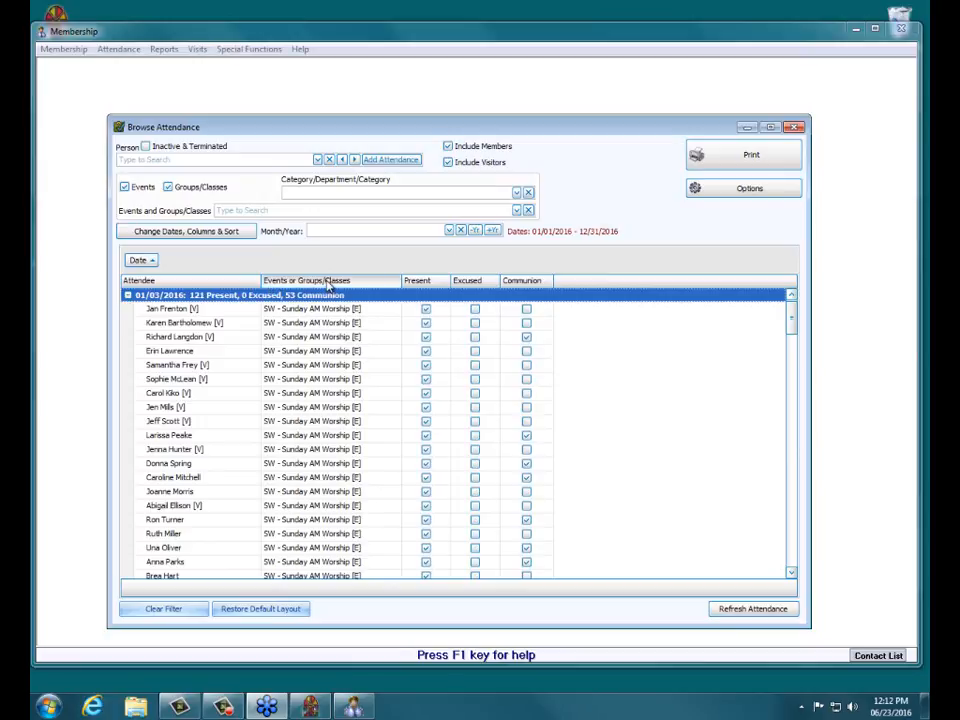
Add a second grouping by Events or Groups/Classes under Date, and inspect the 01/03/2016 Sunday AM Worship subgroup before collapsing it.
left_click_drag(327, 285, 240, 265)
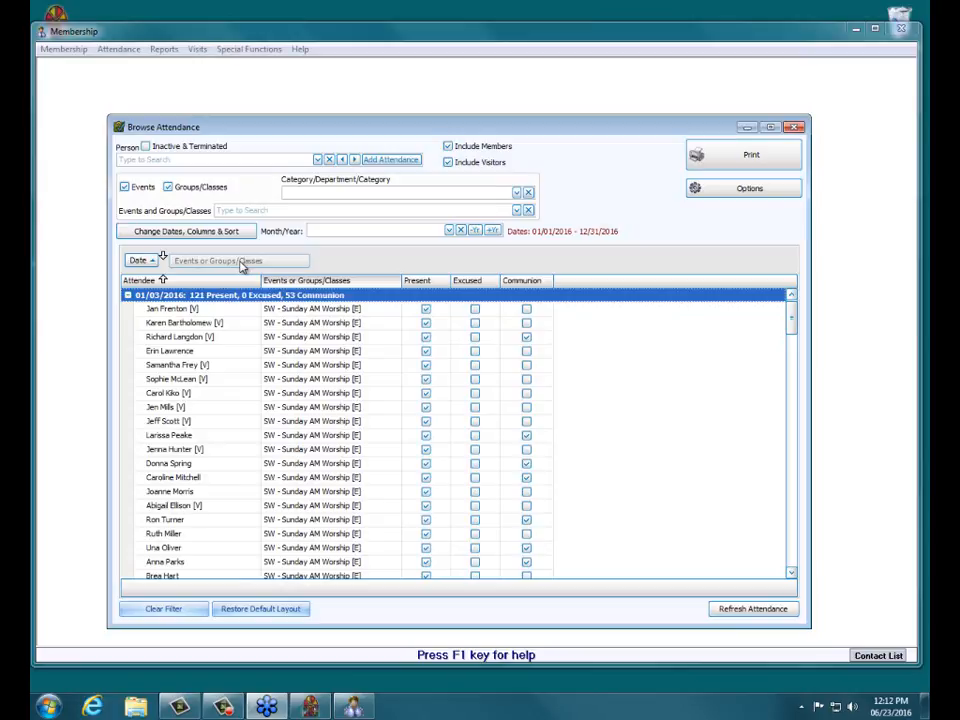
left_click_drag(240, 266, 242, 266)
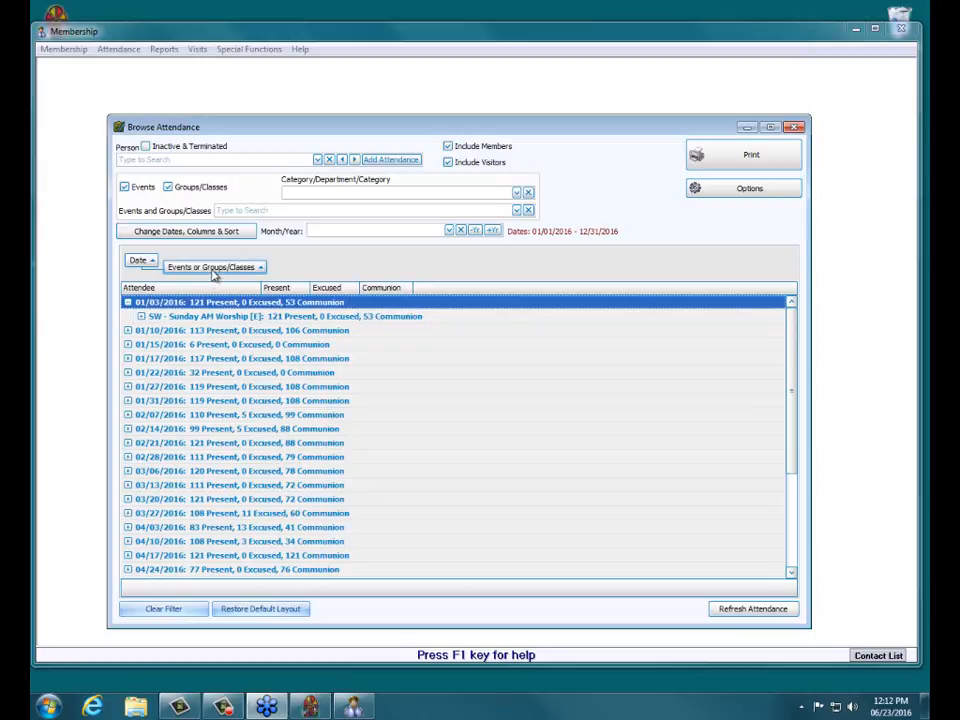
left_click(127, 302)
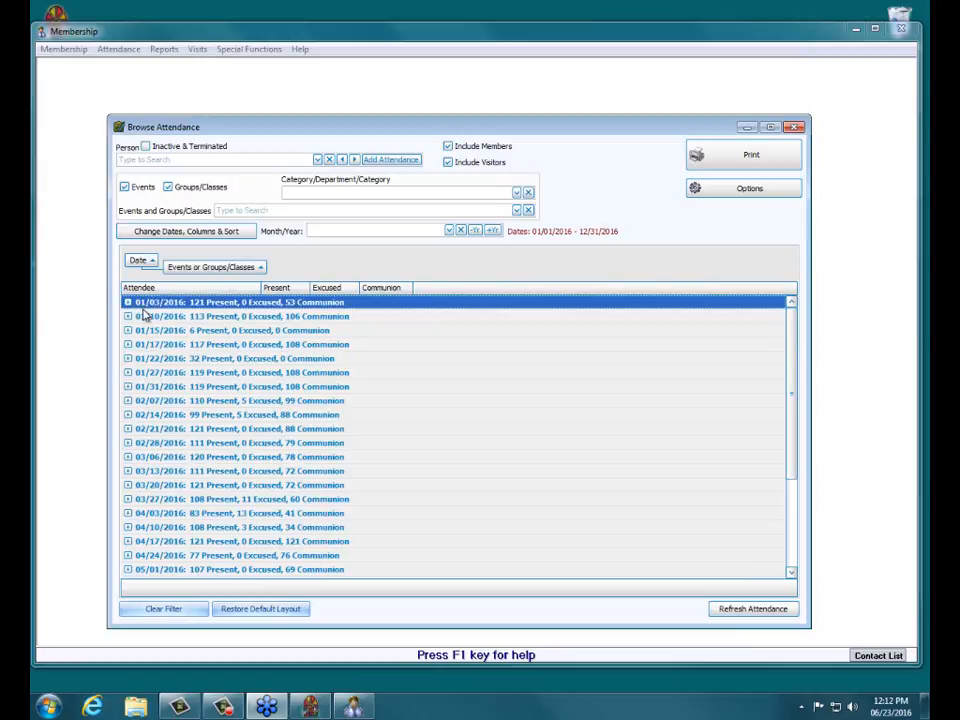
left_click(128, 302)
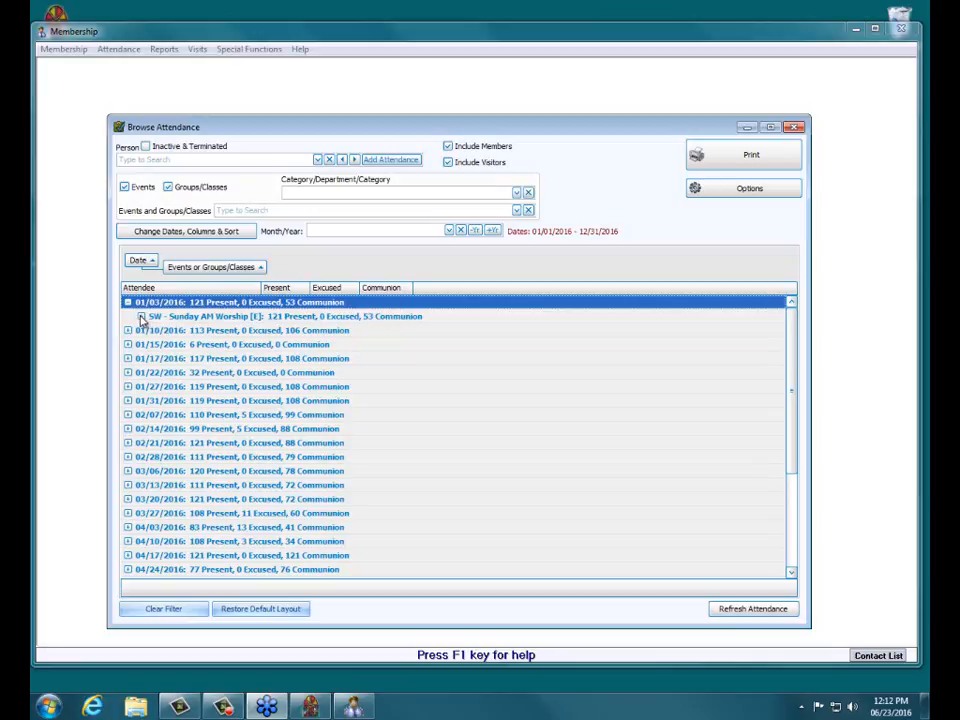
left_click(141, 316)
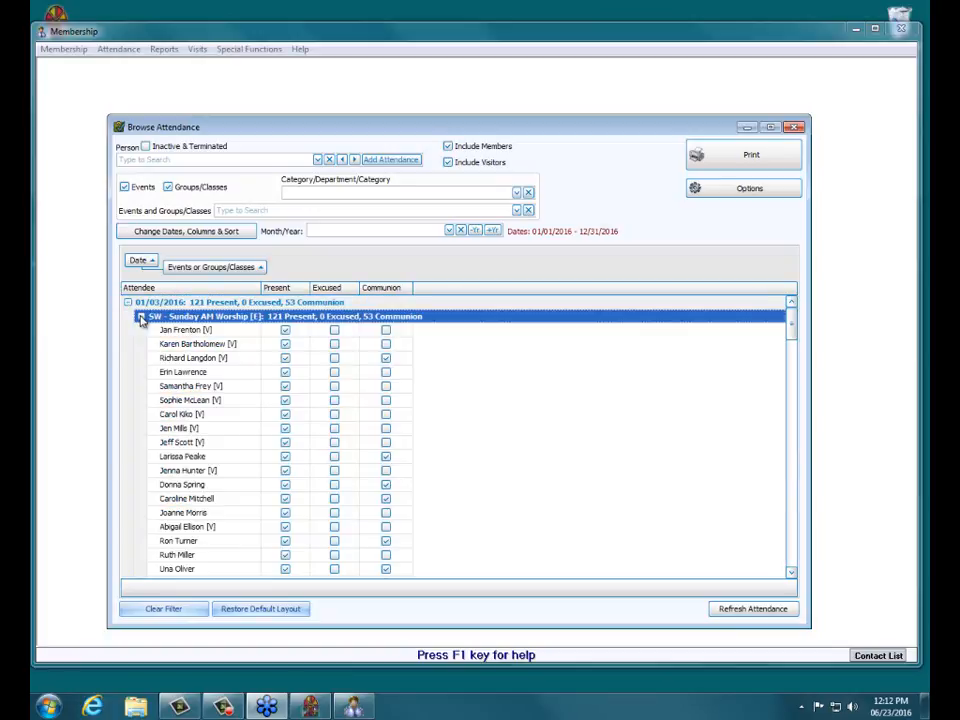
left_click(141, 316)
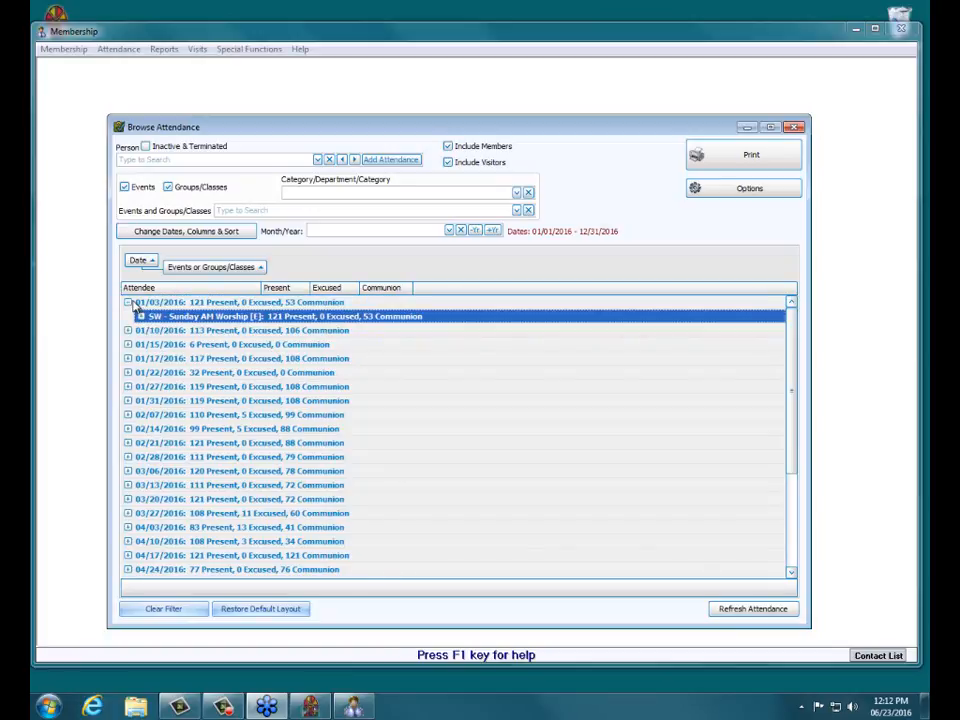
left_click(127, 302)
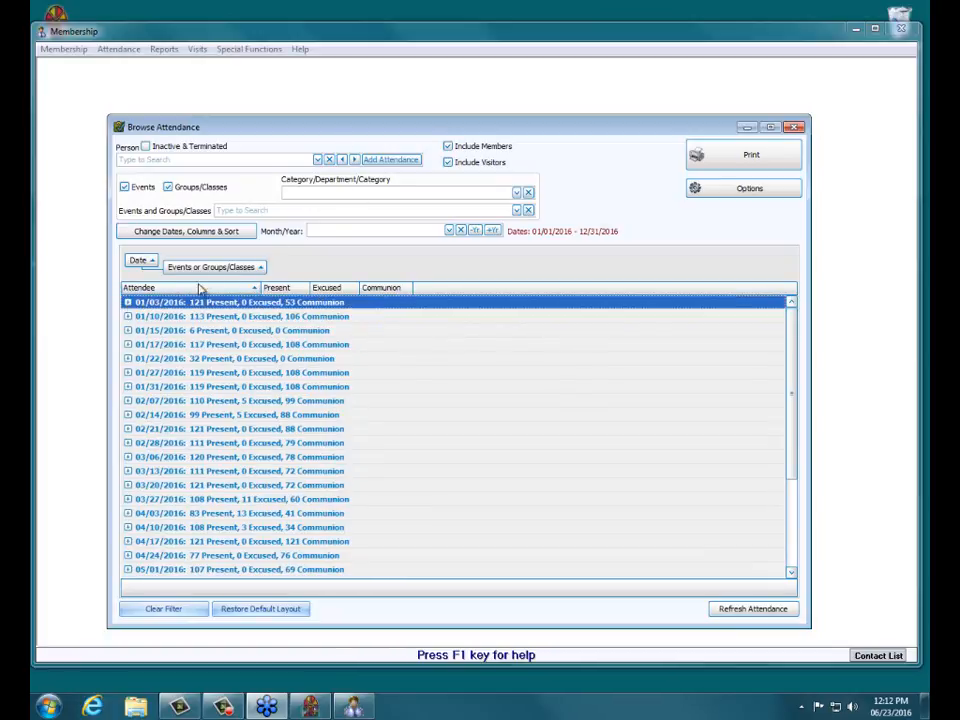
Filter the attendance records to a single visitor by searching for the person's first name.
left_click(301, 160)
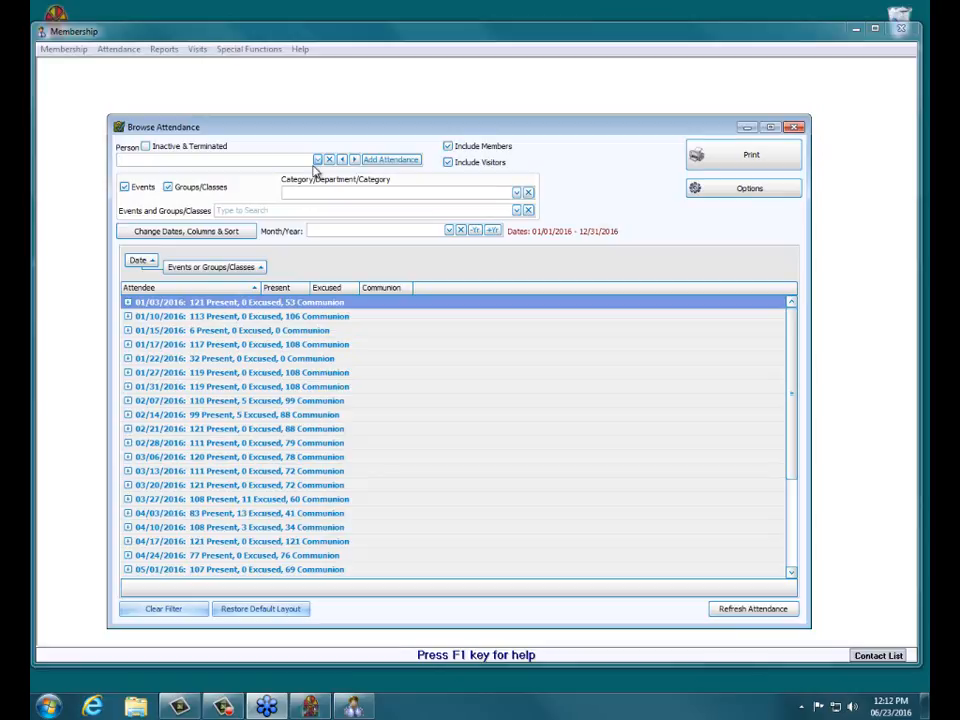
type("mim")
key("BackSpace")
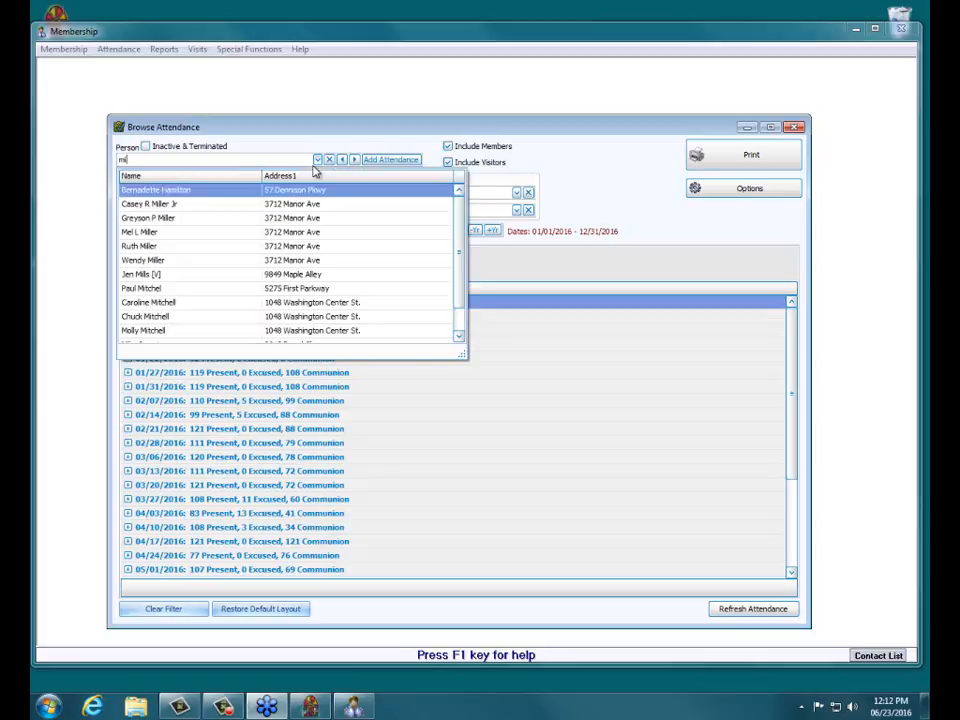
key("BackSpace")
key("BackSpace")
type("nin")
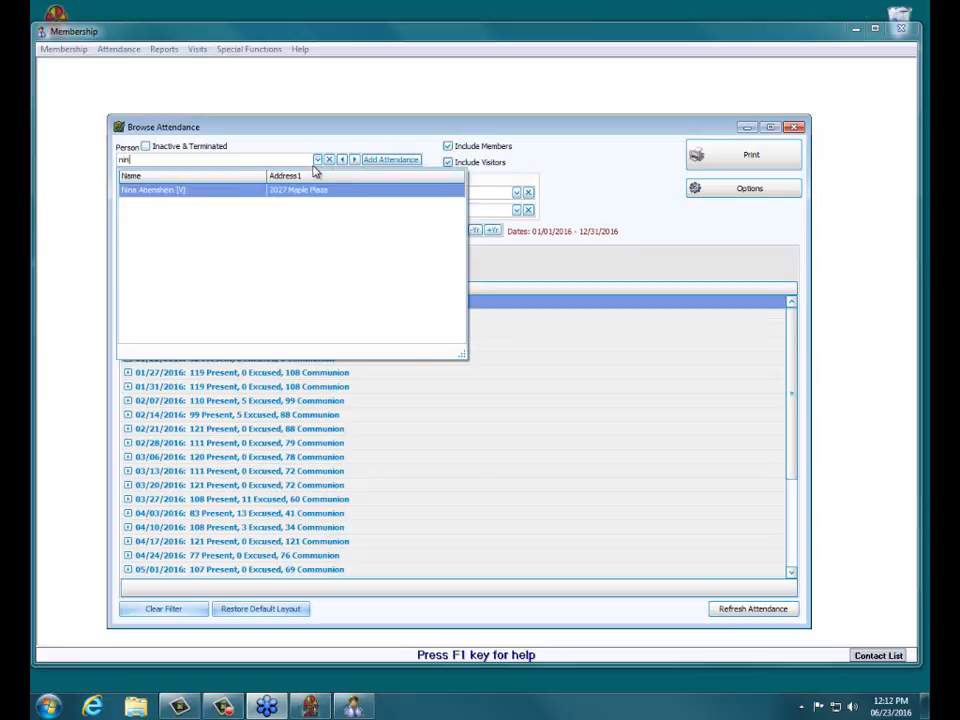
left_click(306, 193)
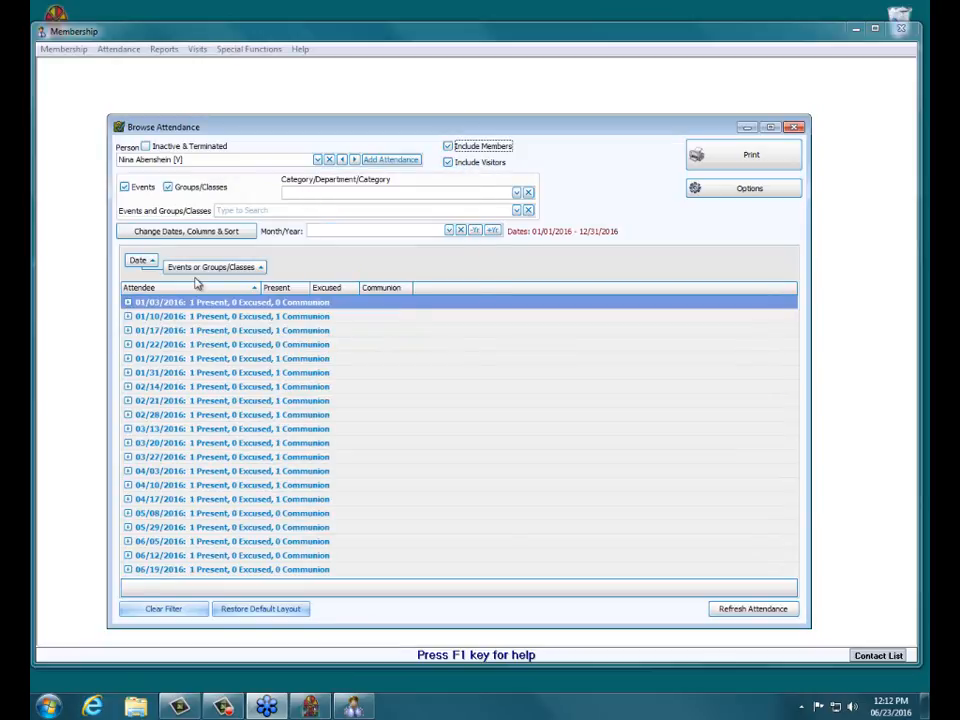
Remove the Date and Events or Groups/Classes groupings, and preview the person's attendance report to check its totals.
left_click_drag(206, 268, 124, 278)
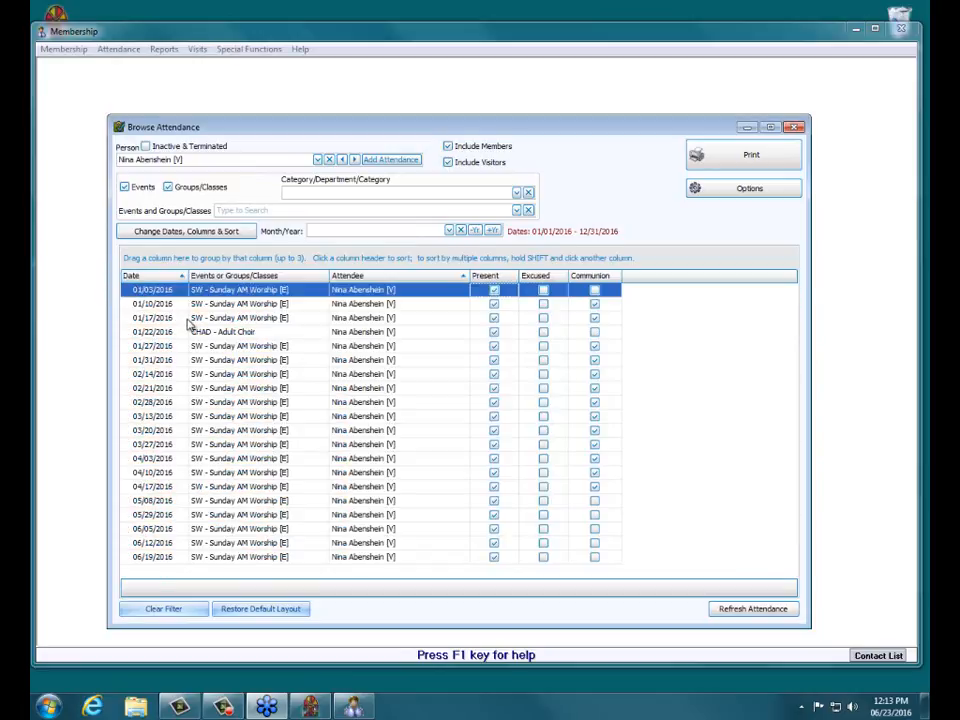
left_click(745, 160)
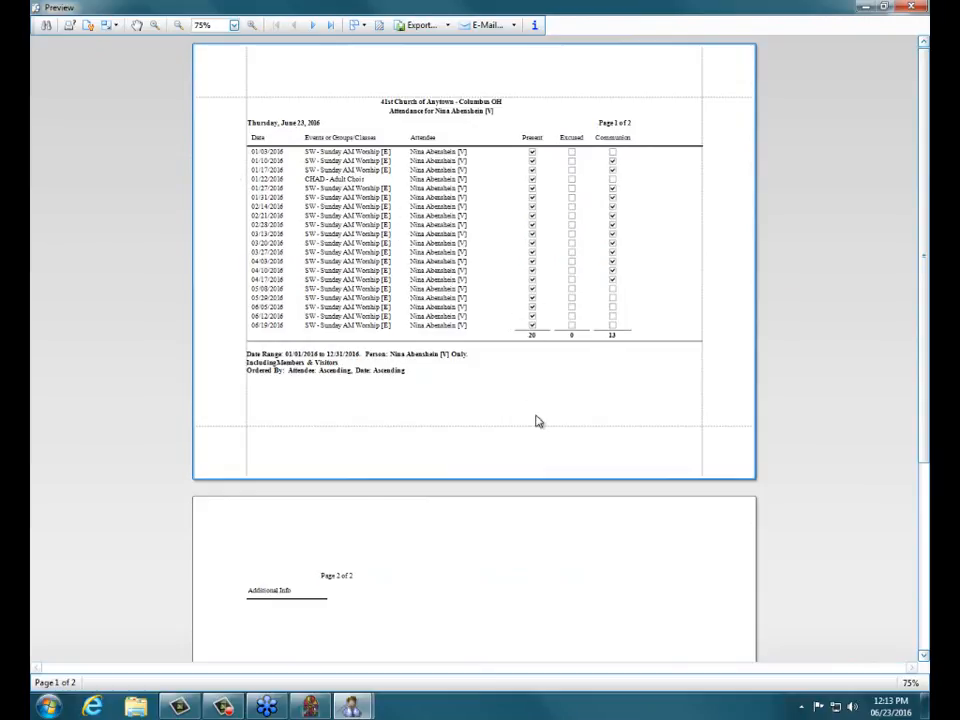
left_click_drag(531, 339, 650, 342)
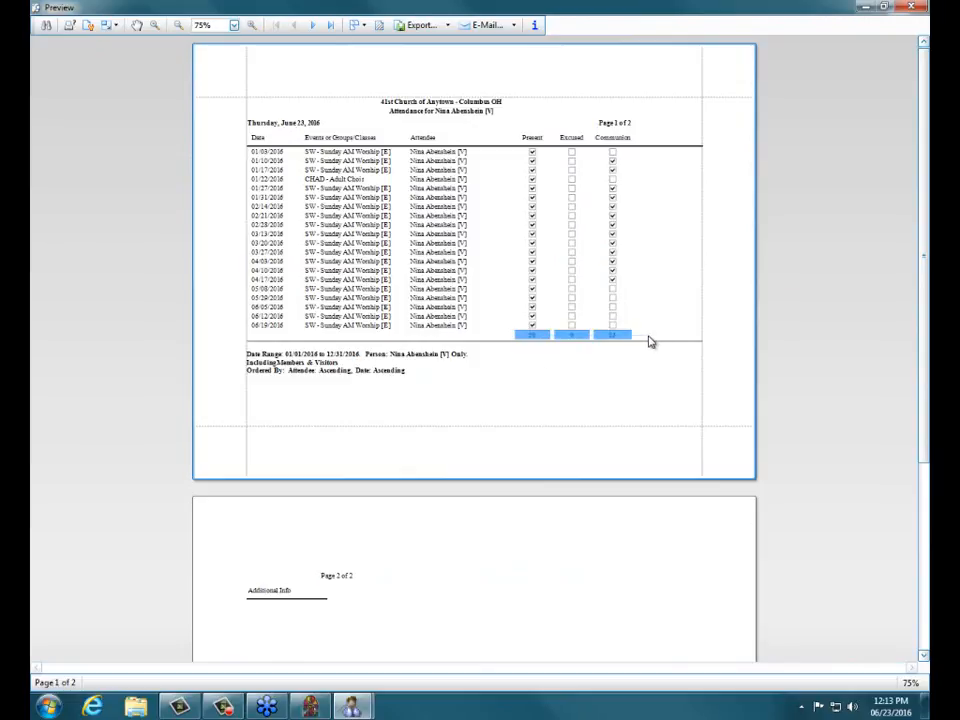
left_click(648, 342)
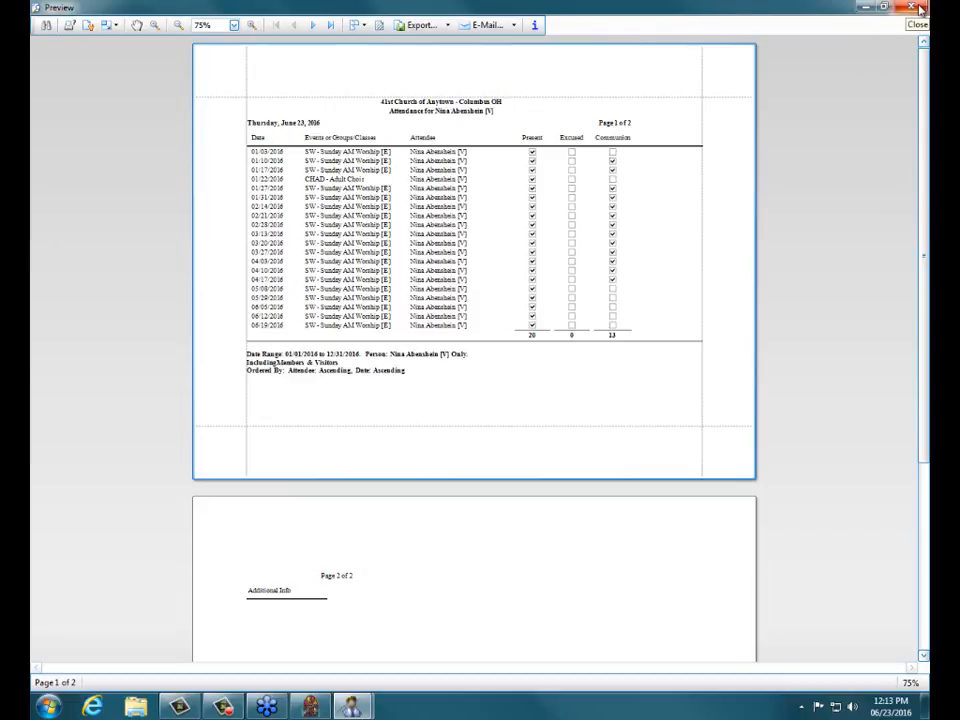
left_click(921, 8)
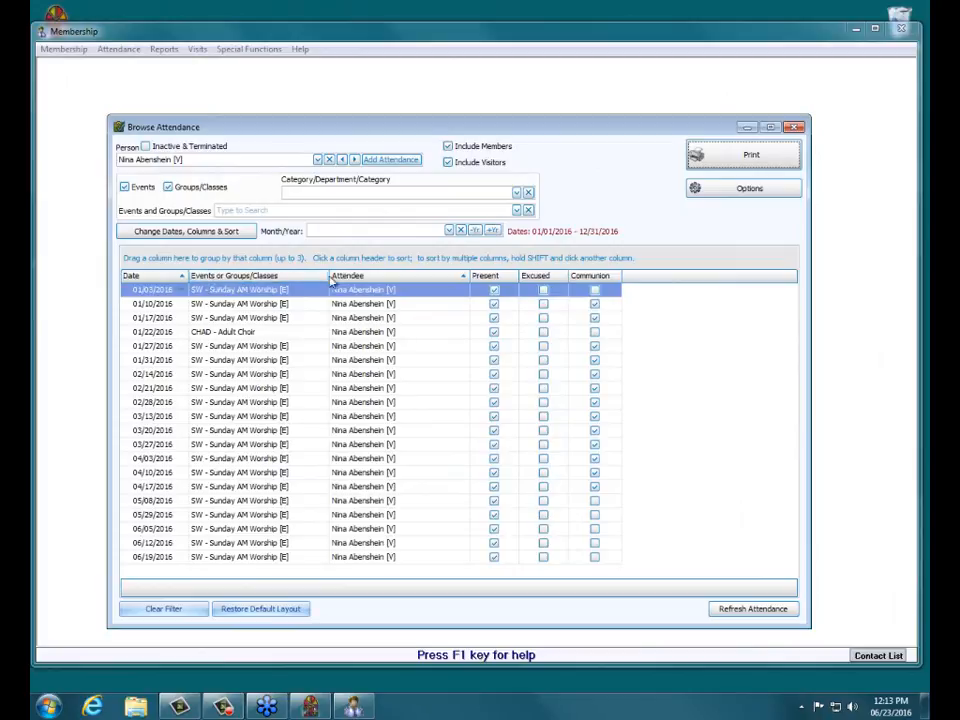
Group the records by Attendee and clear the person filter.
left_click_drag(429, 274, 396, 267)
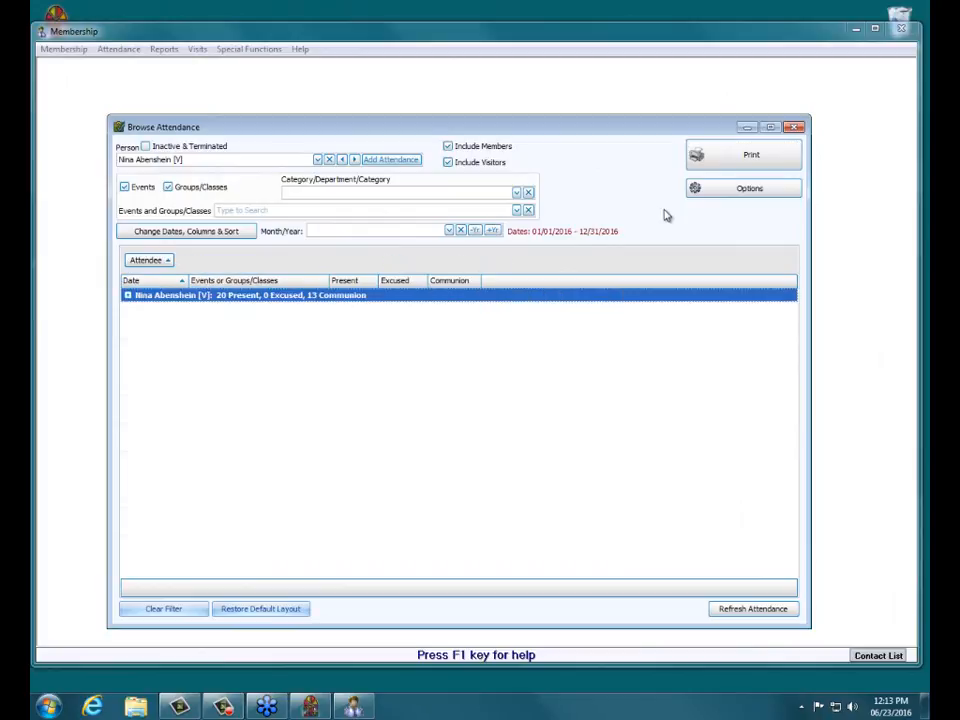
left_click(329, 160)
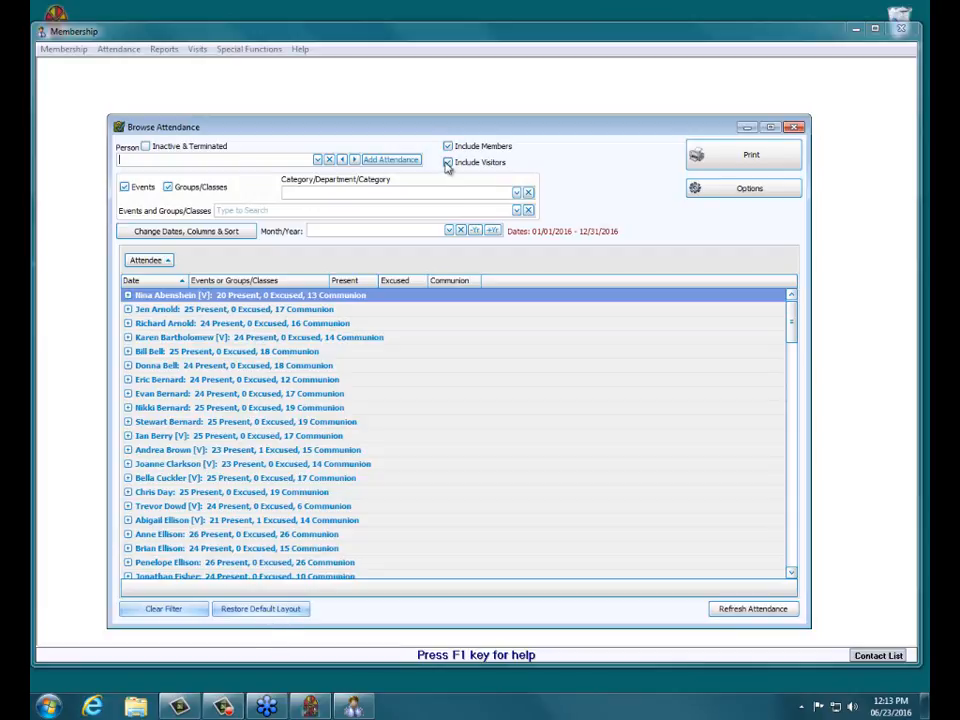
Step the attendance year back to 2015 and add Events or Groups/Classes and Communion groupings under Attendee.
left_click(476, 231)
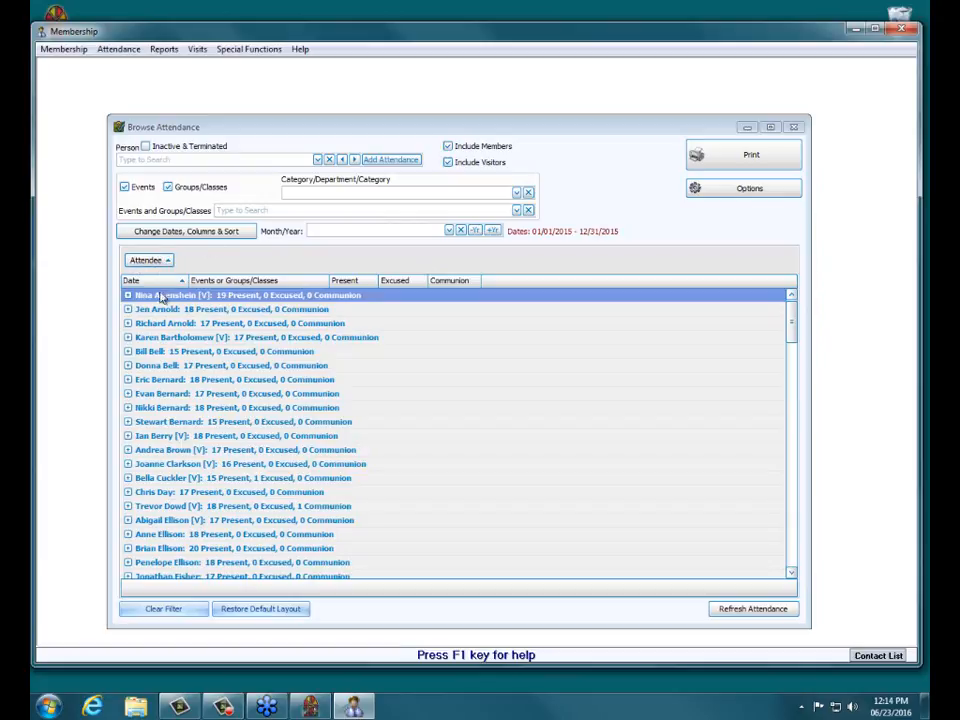
left_click_drag(274, 281, 304, 276)
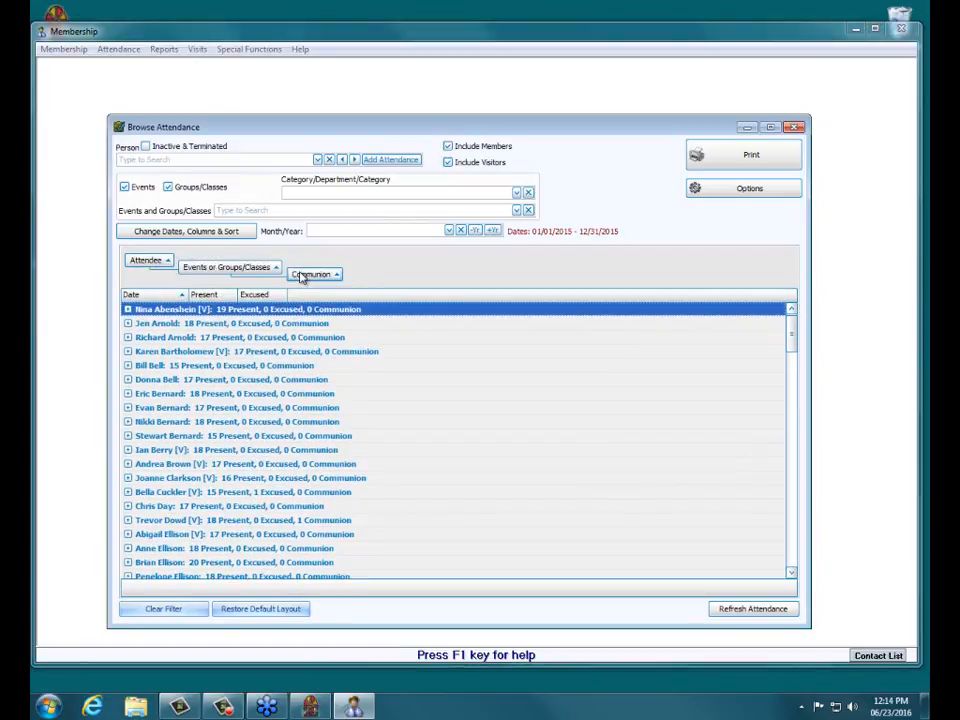
Review the group and sort fields, columns and date range in the grid and report setup, then close it.
left_click(225, 231)
left_click(372, 214)
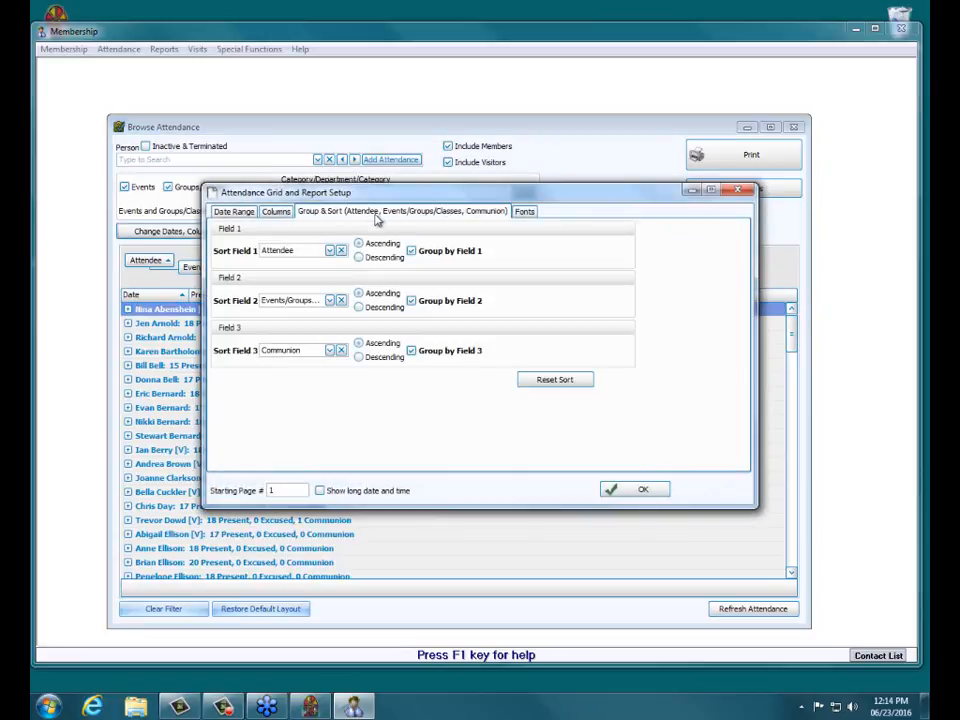
left_click(279, 212)
left_click(233, 213)
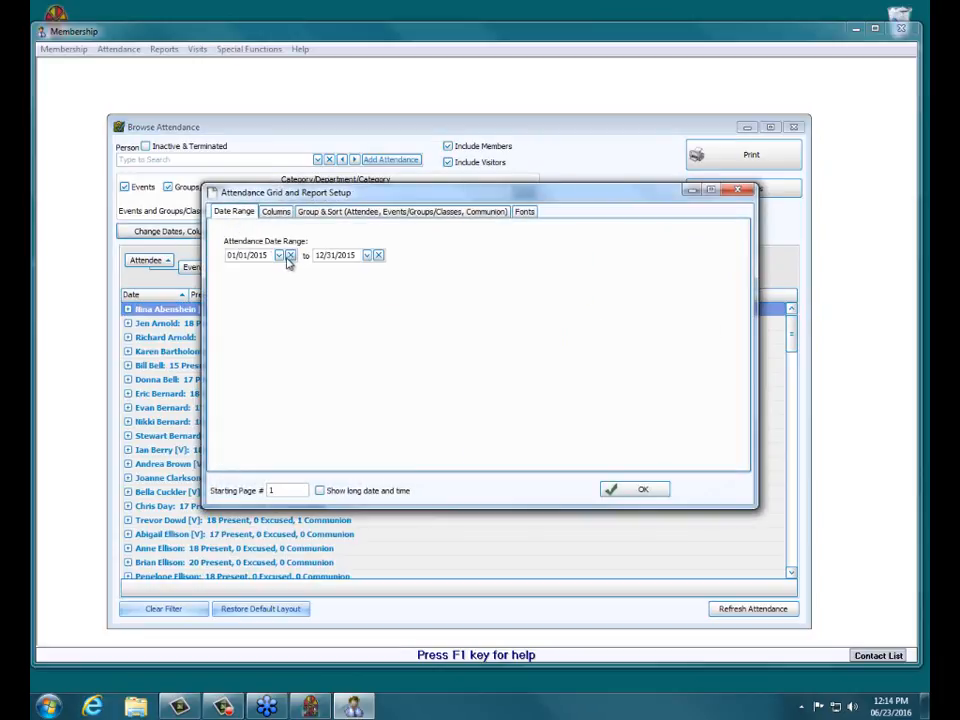
left_click(259, 255)
left_click(737, 190)
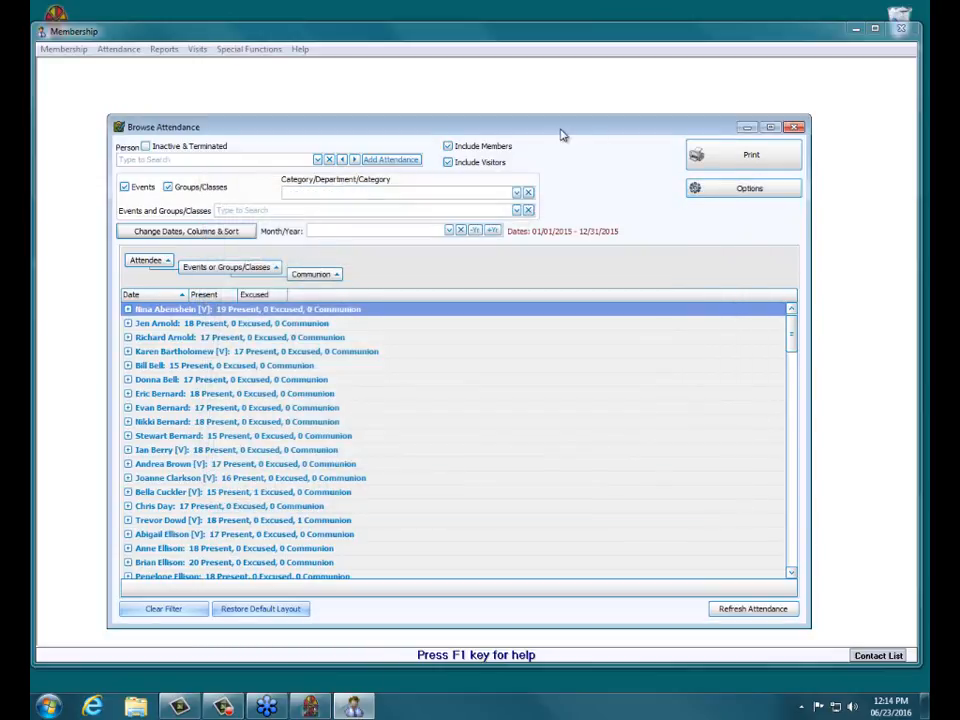
Restore the attendance grid's default layout.
left_click_drag(561, 133, 565, 126)
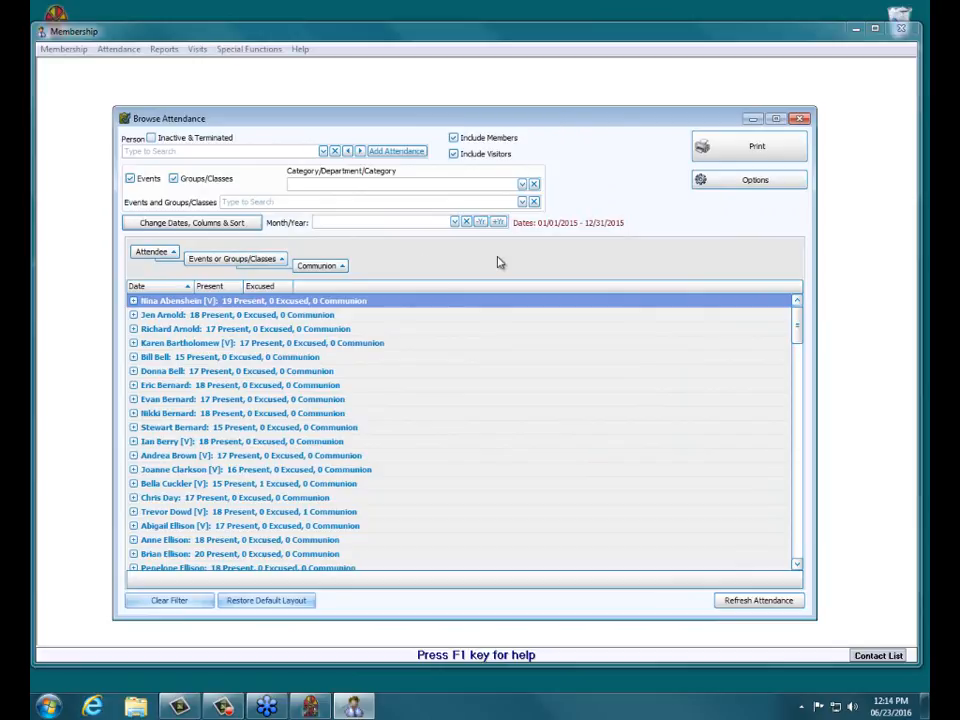
left_click(266, 600)
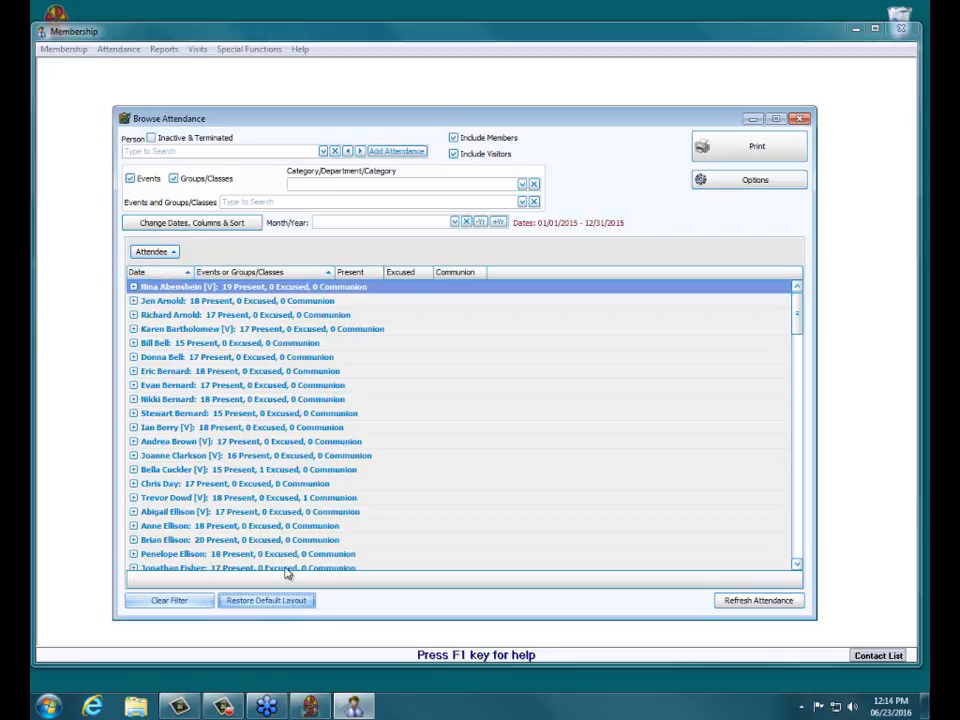
Filter the attendance to the Classes category and BIS - Bible Study, and step the year back to 2012.
left_click(523, 185)
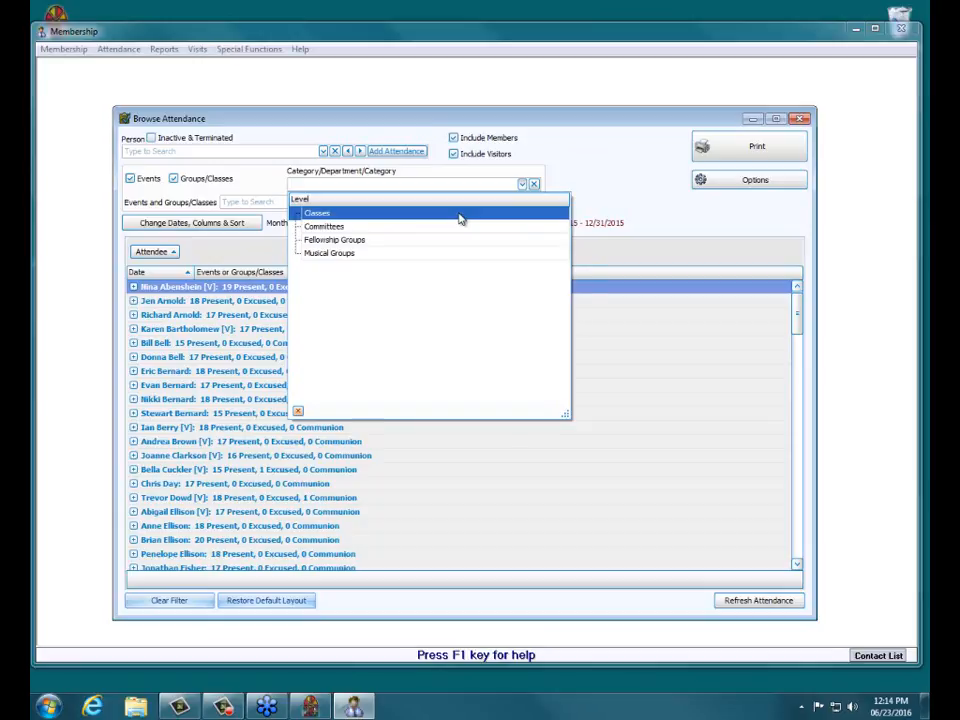
left_click(461, 214)
left_click(521, 201)
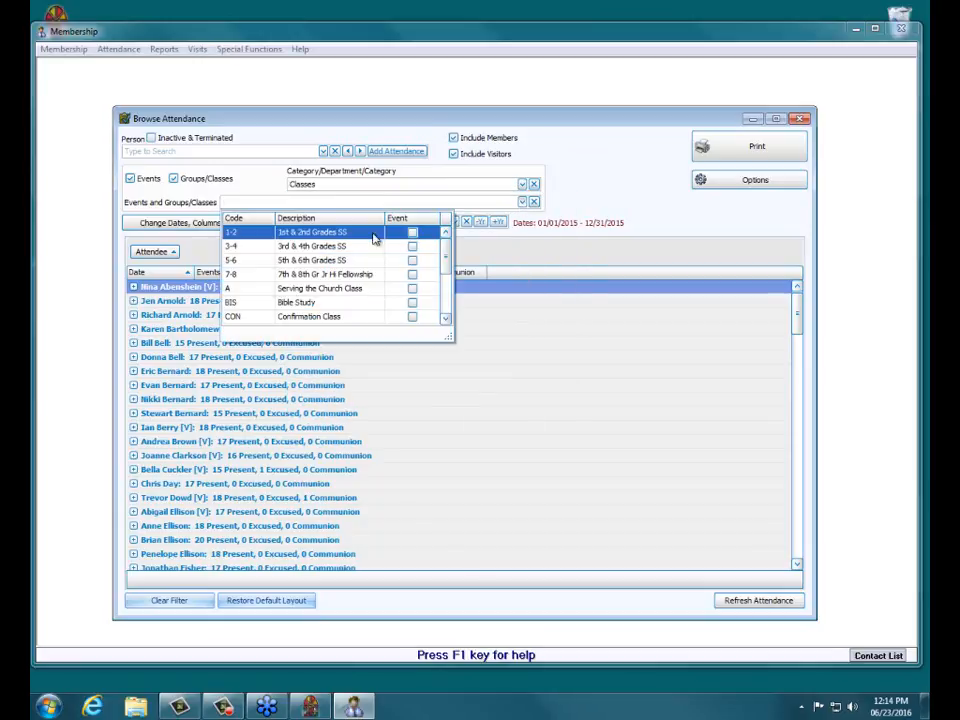
left_click(300, 303)
left_click(480, 223)
left_click(480, 223)
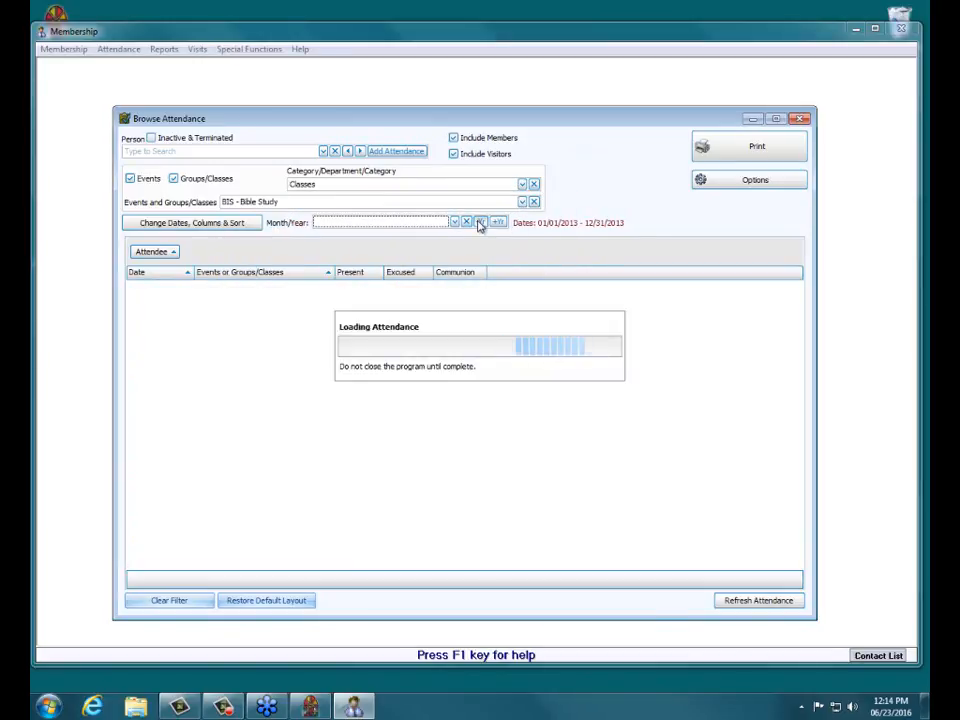
left_click(480, 223)
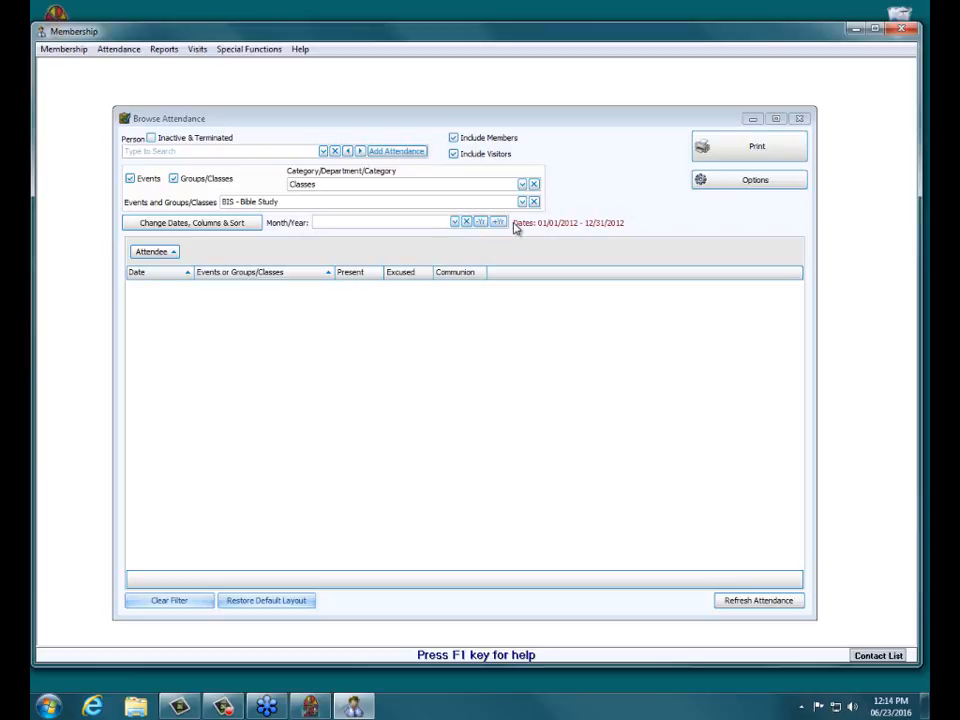
Clear the attendance filter, then expand and collapse the first attendee's records.
left_click(169, 601)
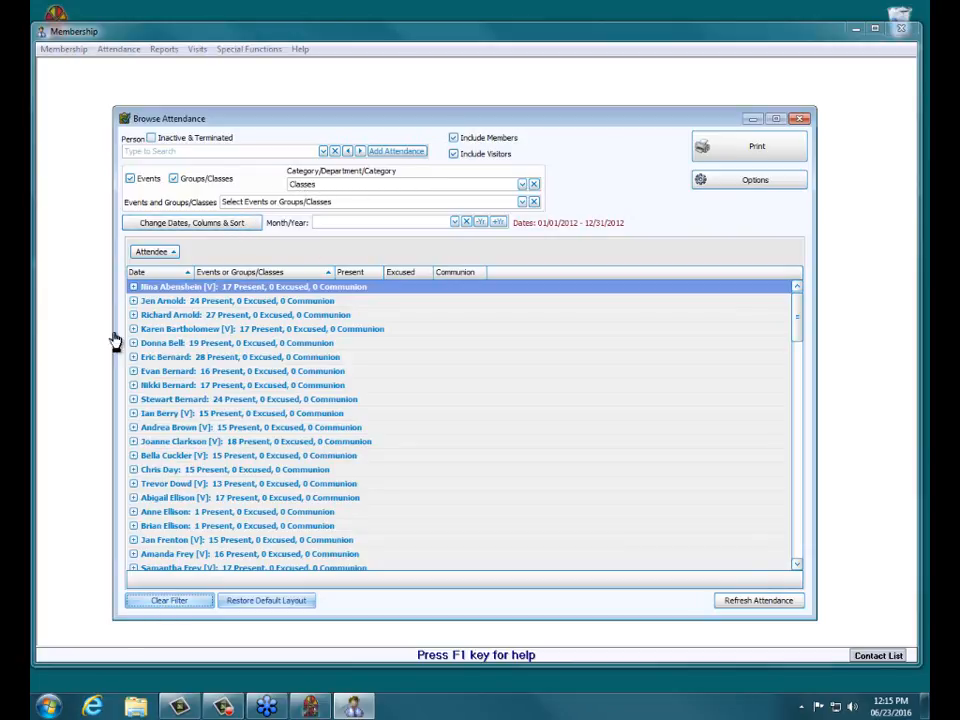
left_click(133, 287)
left_click(133, 287)
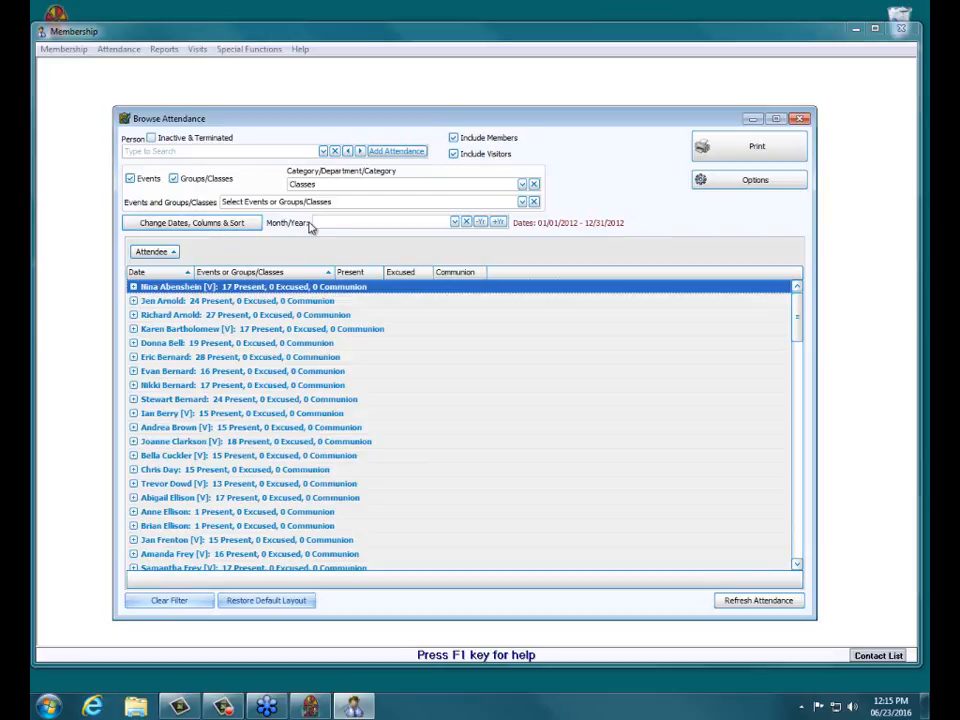
Preview the attendance report for printing, check its export choices and look through the pages of records by attendee.
left_click(745, 150)
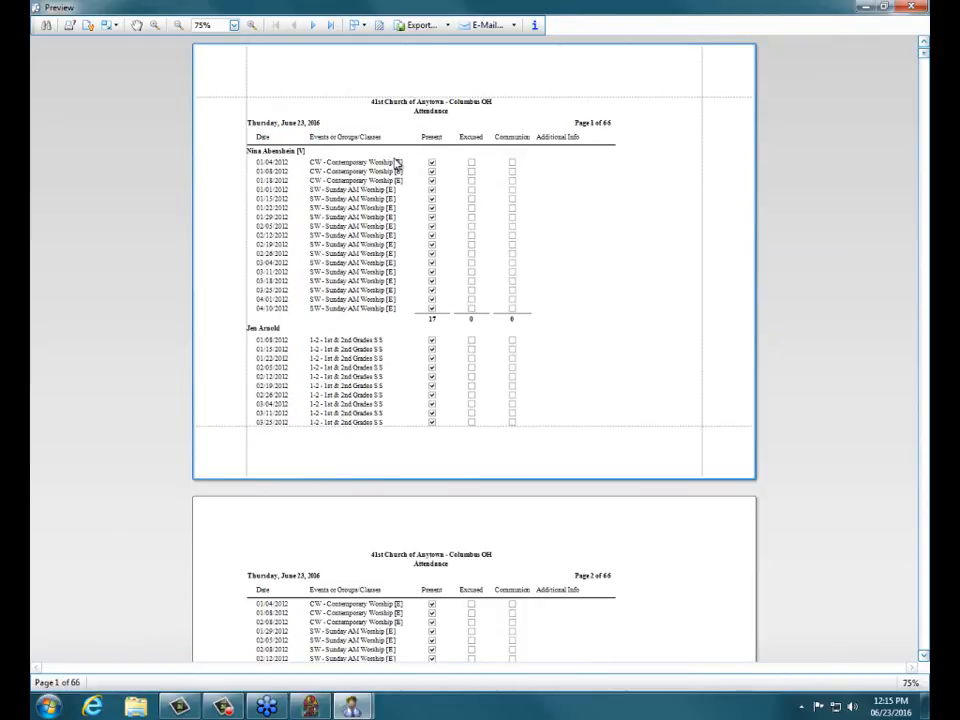
left_click_drag(279, 166, 395, 322)
left_click(396, 320)
left_click(447, 27)
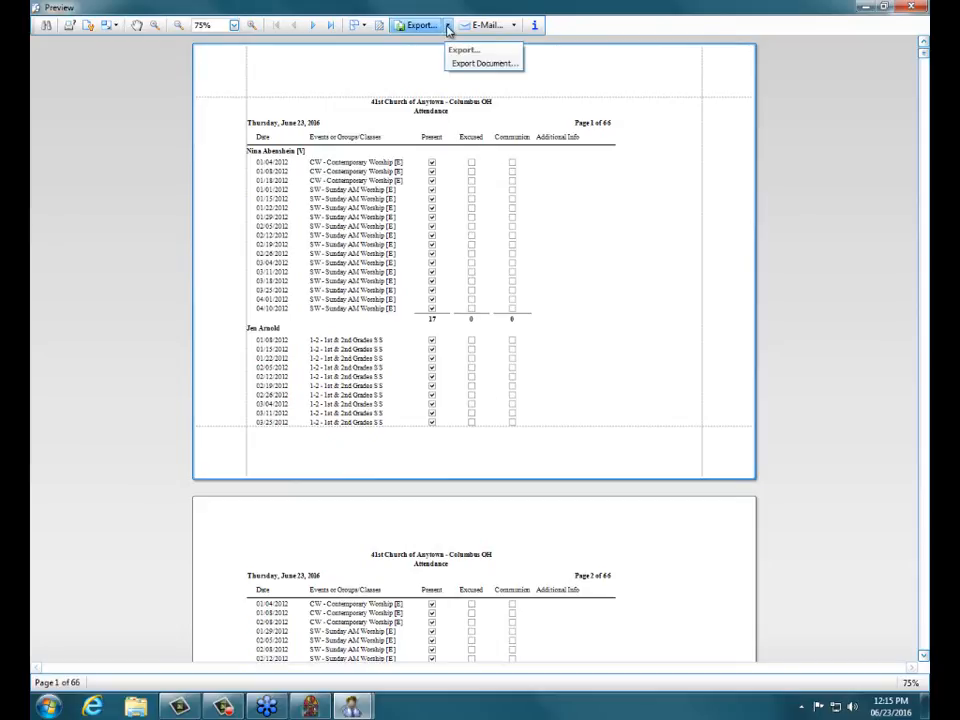
left_click(447, 27)
left_click(722, 311)
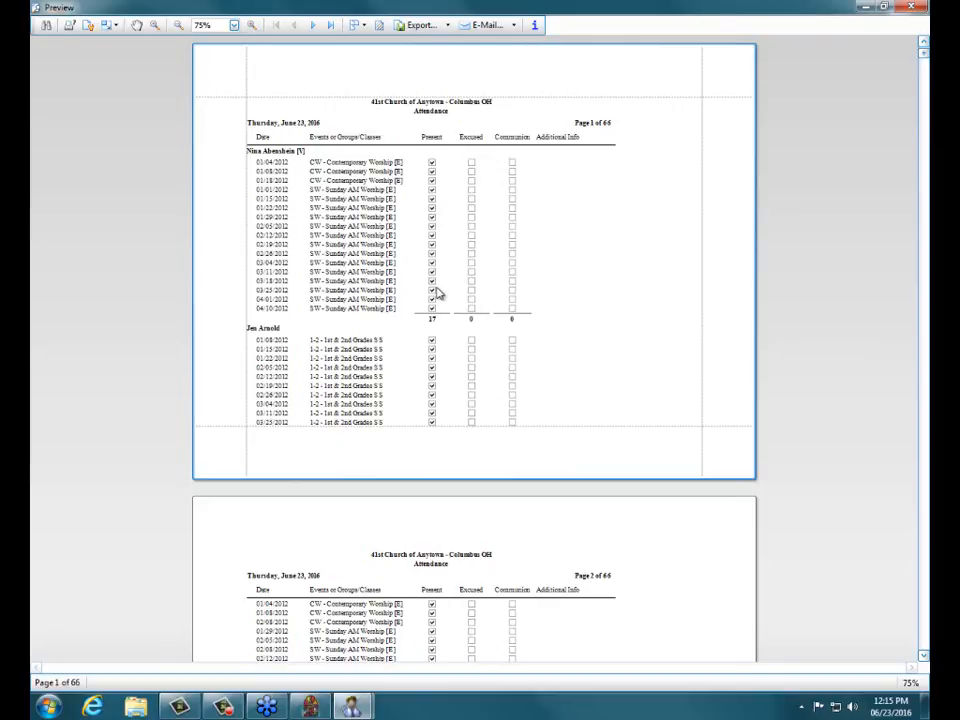
scroll(720, 201, "down", 3)
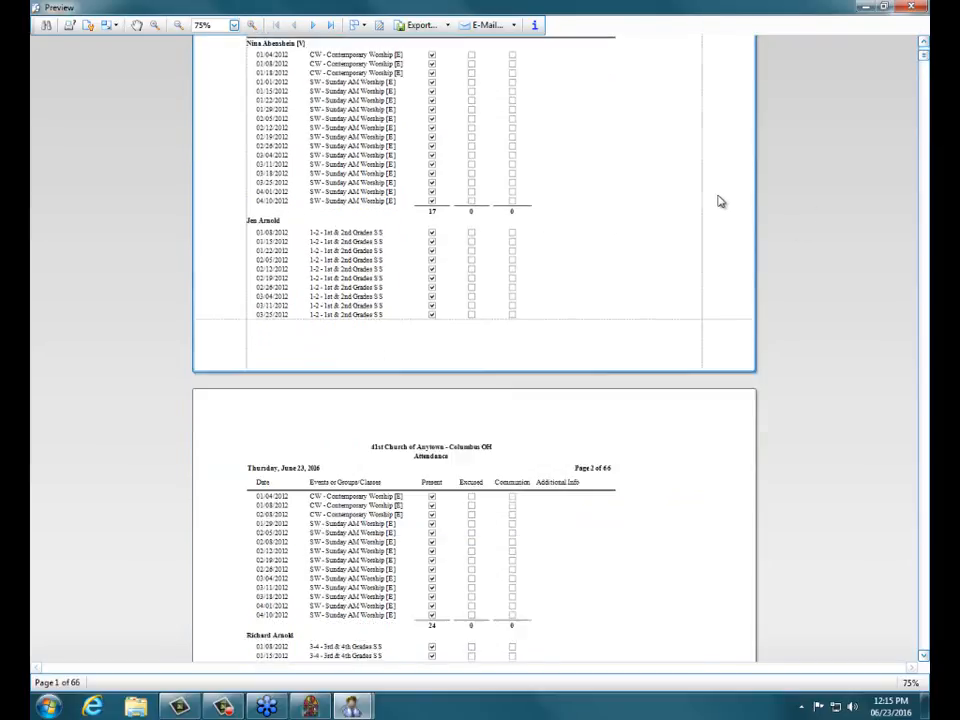
scroll(720, 201, "down", 20)
Close the report preview and the Browse Attendance window.
left_click(886, 7)
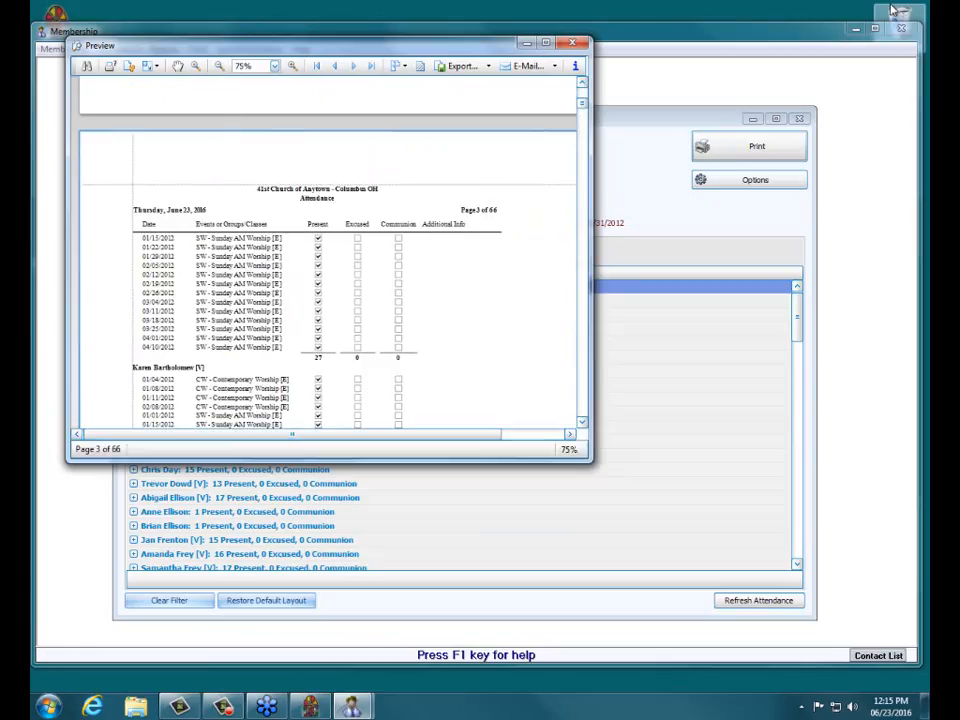
left_click(572, 42)
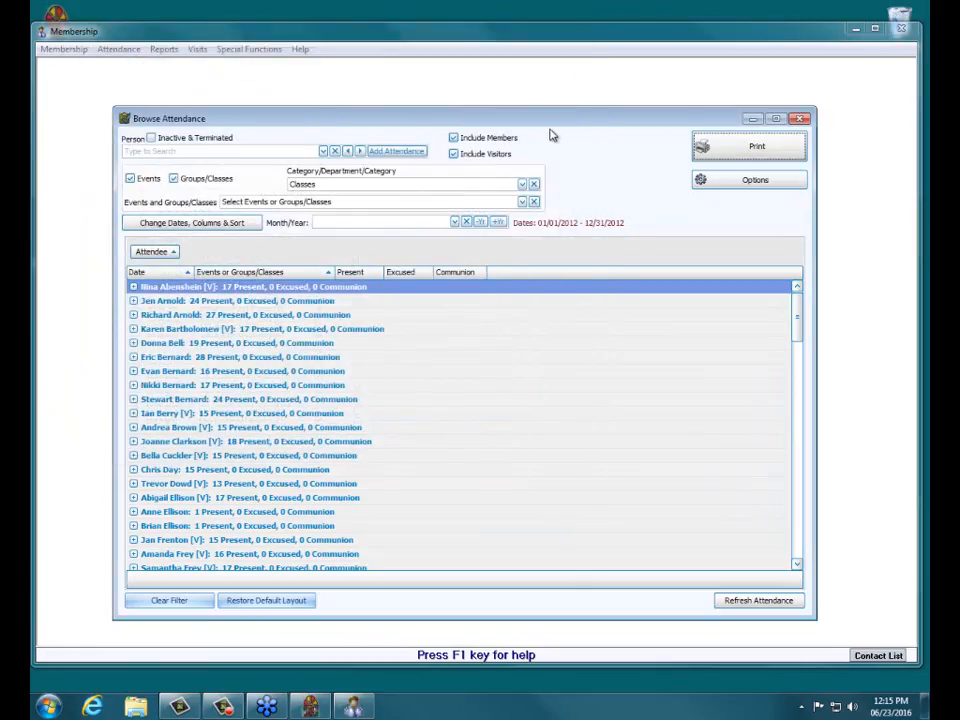
left_click_drag(551, 121, 552, 106)
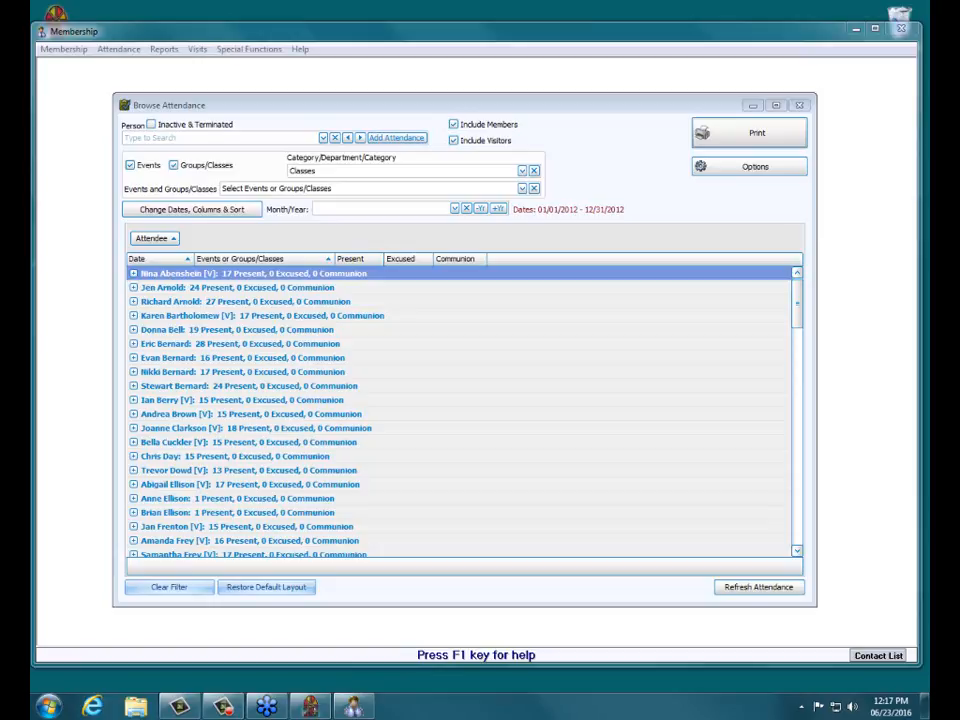
left_click(799, 105)
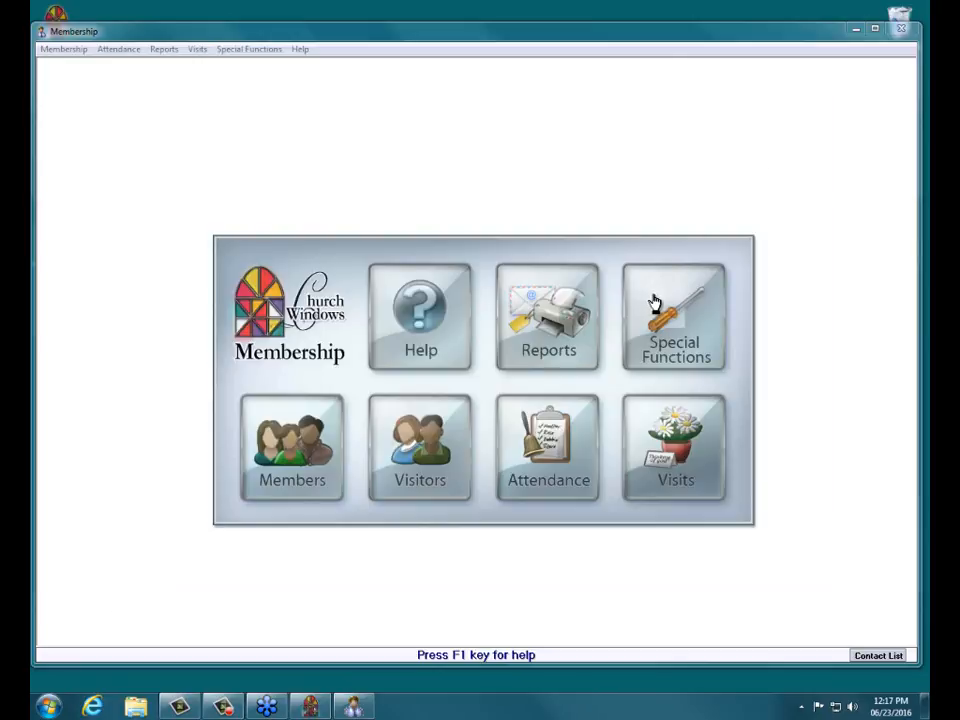
left_click(544, 339)
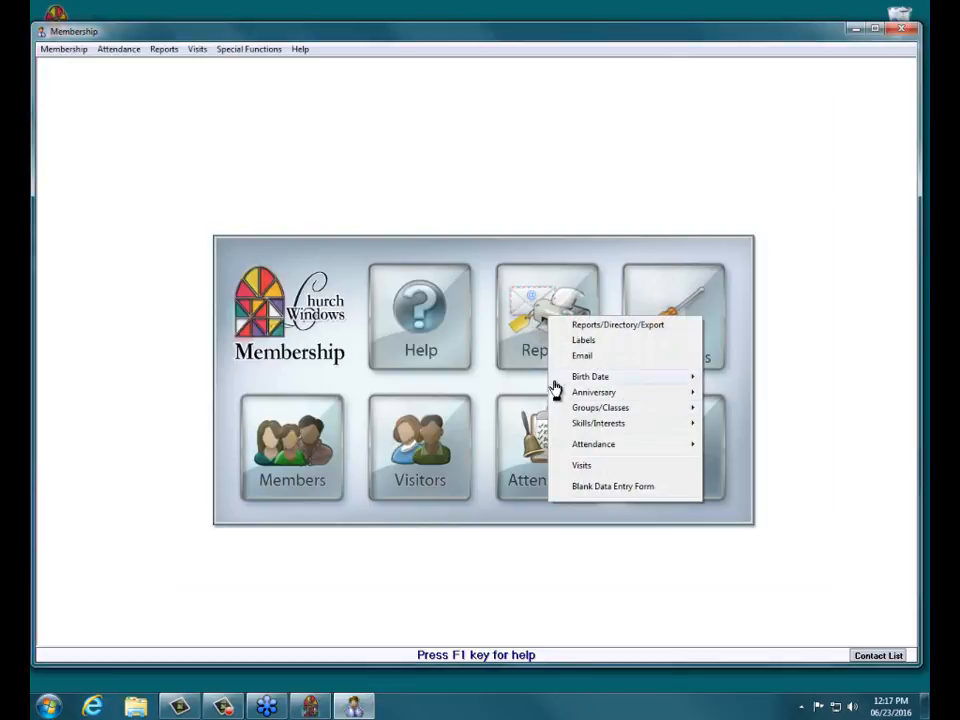
mouse_move(579, 450)
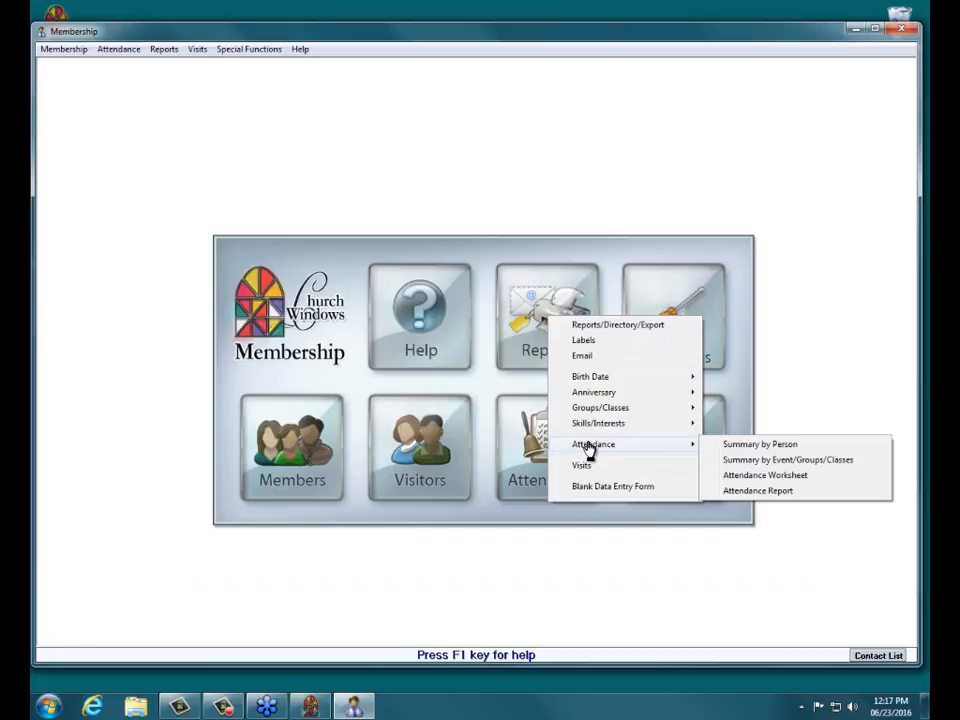
left_click(740, 491)
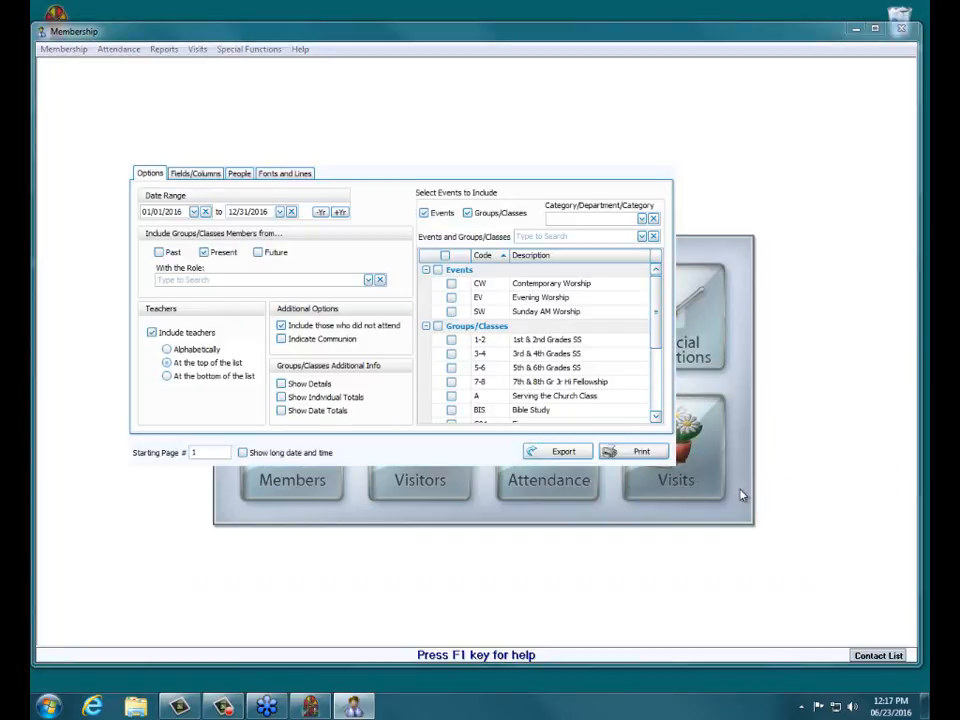
left_click(664, 168)
left_click(555, 358)
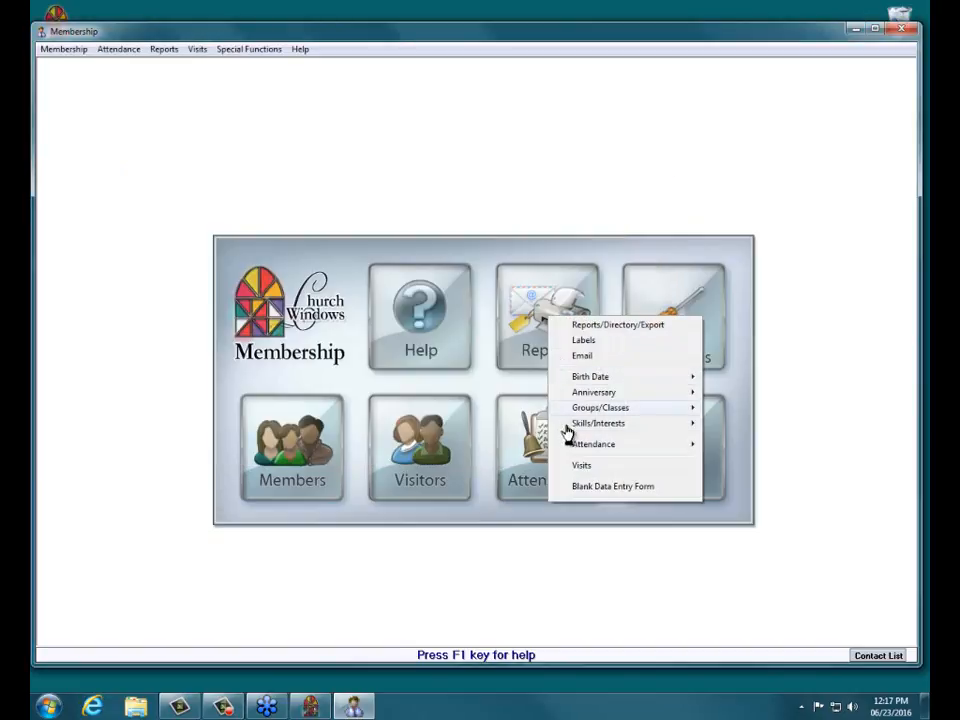
mouse_move(671, 447)
left_click(725, 460)
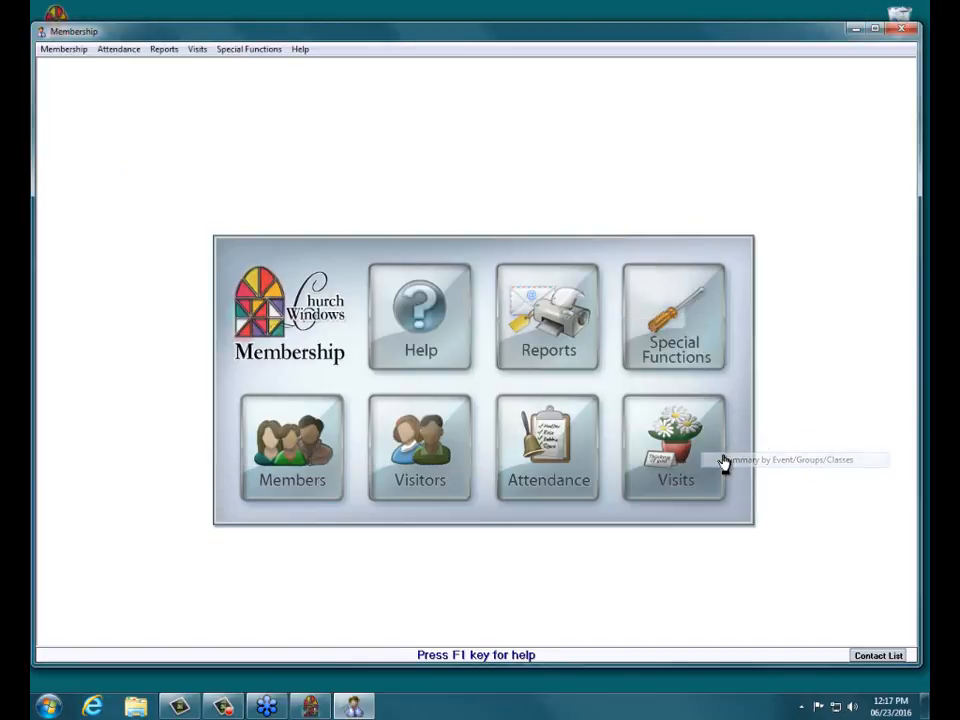
left_click(629, 122)
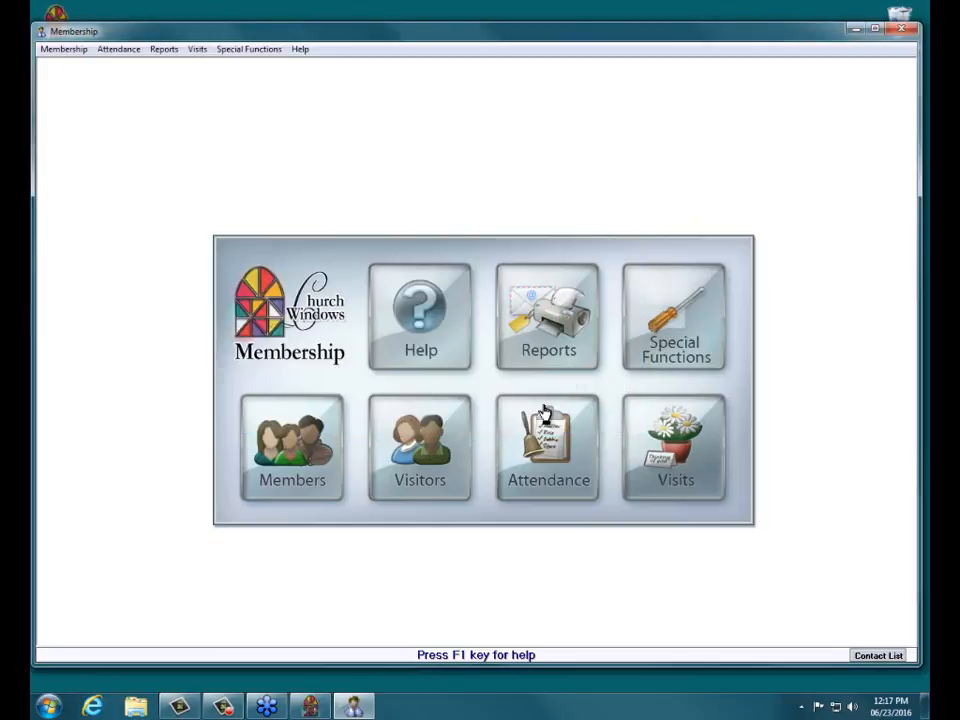
Open the attendance Summary by Person report and set it to Detail, Did not attend any selected, with all Events included.
left_click(550, 318)
mouse_move(688, 449)
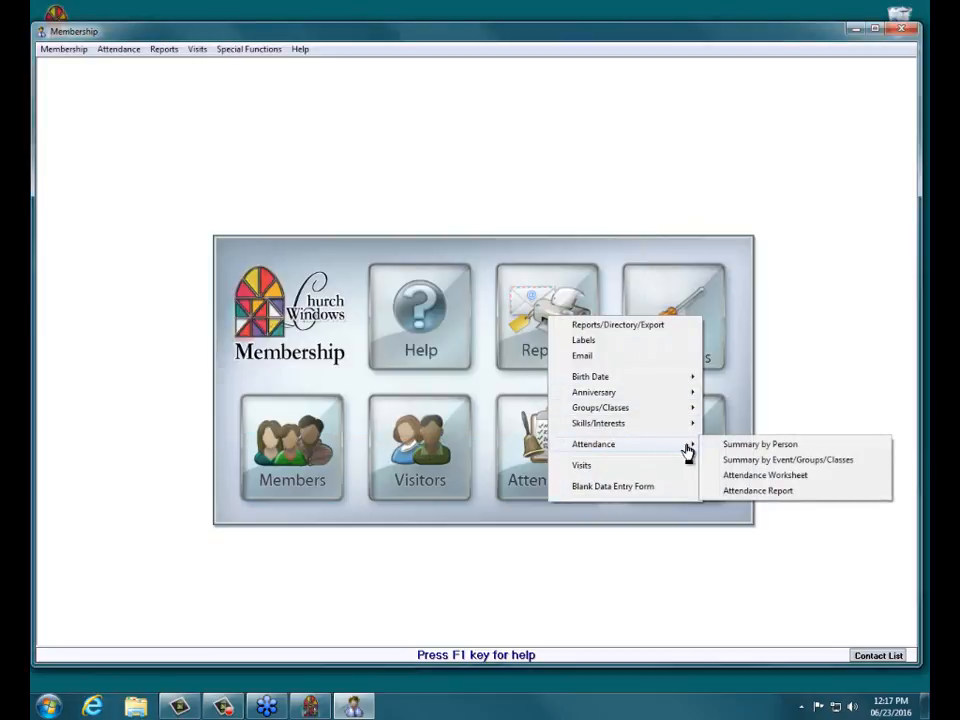
left_click(724, 446)
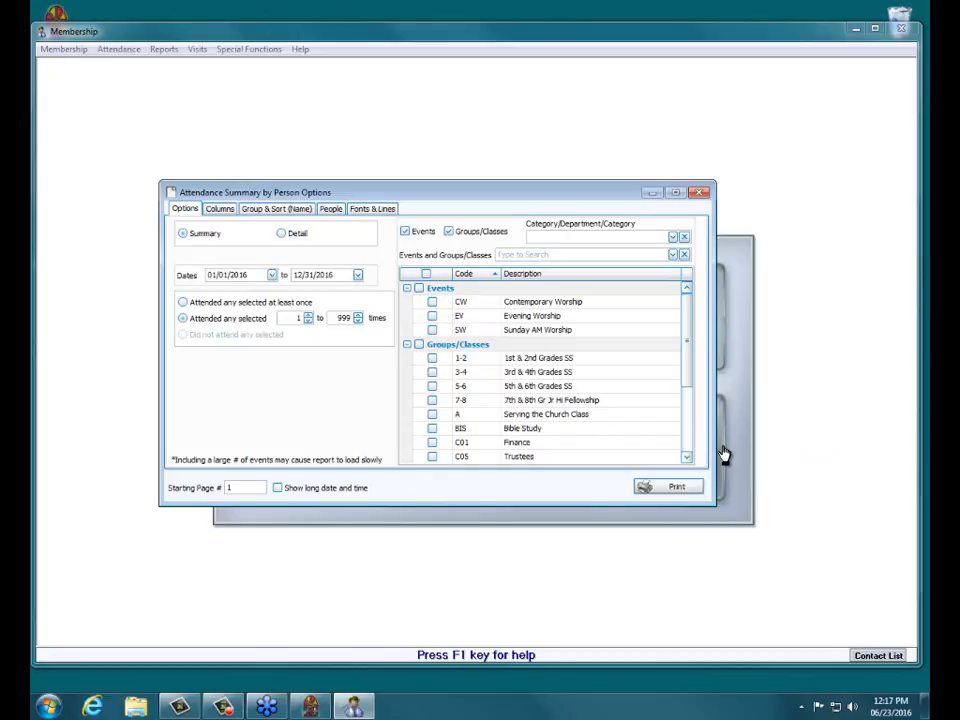
left_click(282, 235)
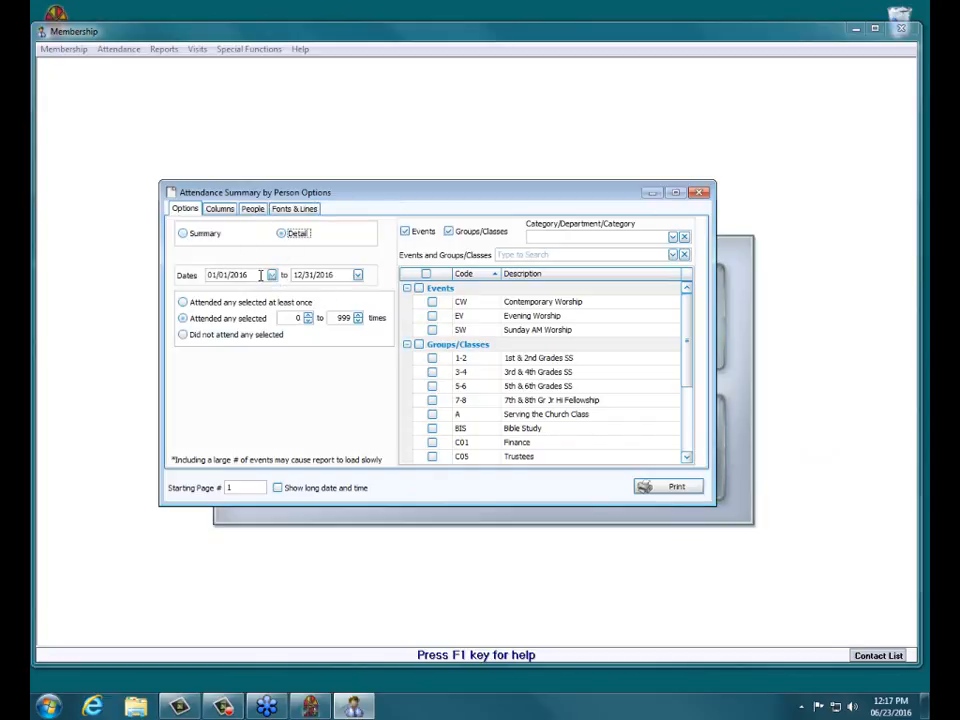
left_click(183, 337)
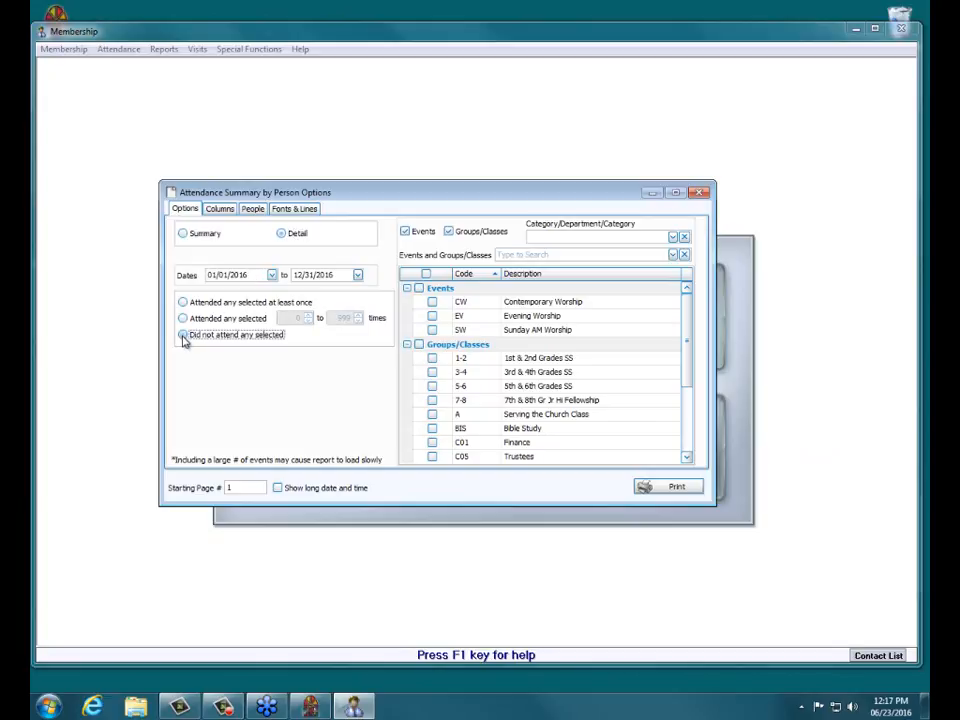
left_click(419, 289)
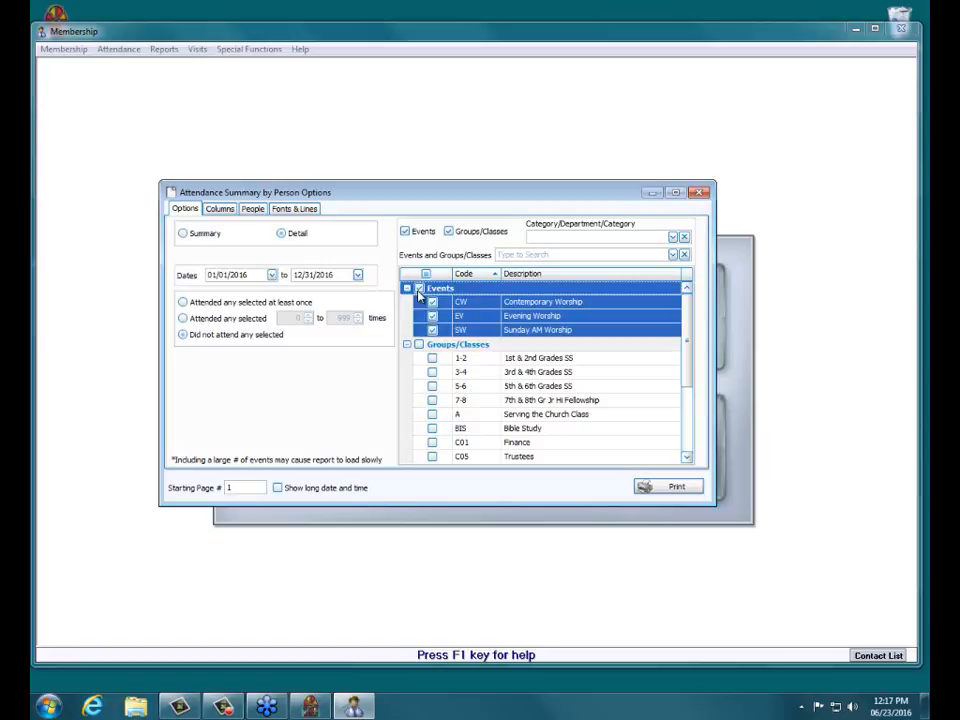
Set the report's start date to 12/01/2016.
left_click(271, 275)
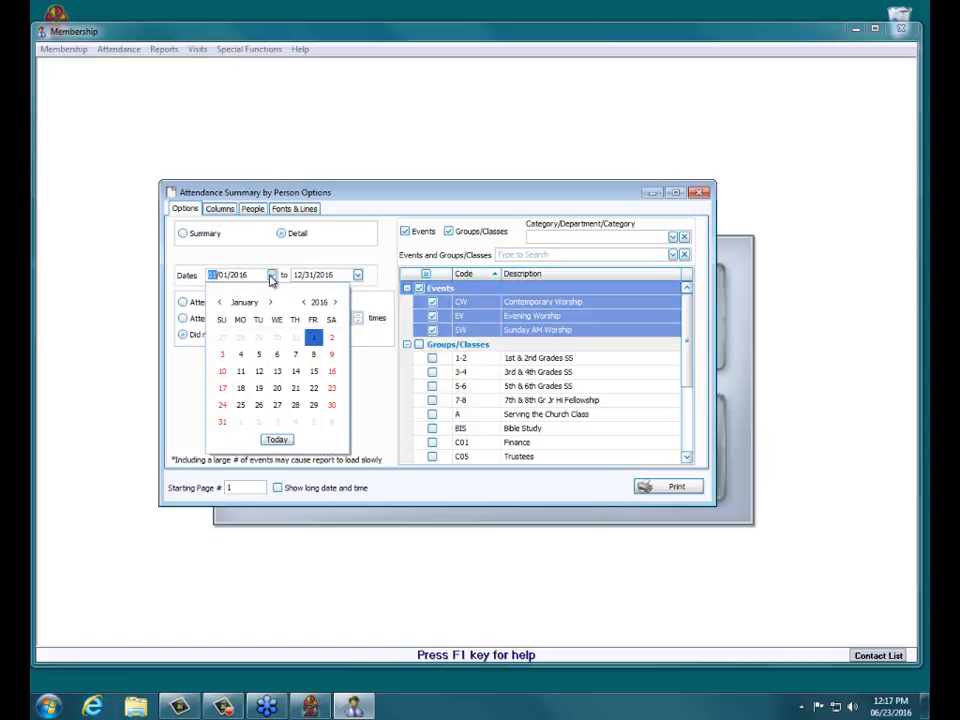
left_click(336, 302)
left_click(219, 303)
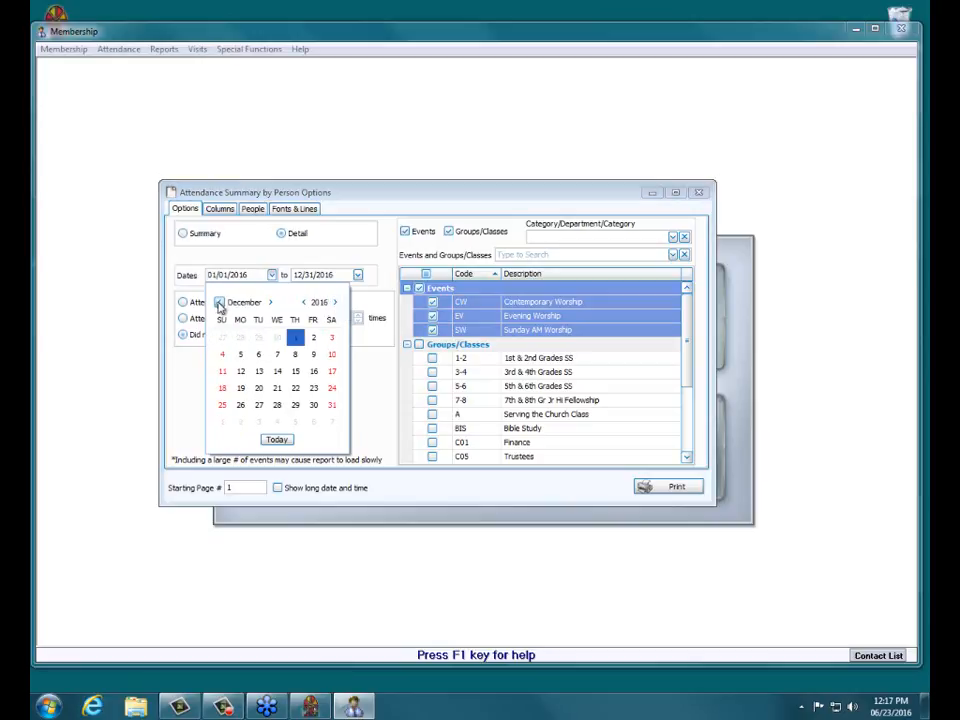
left_click(294, 346)
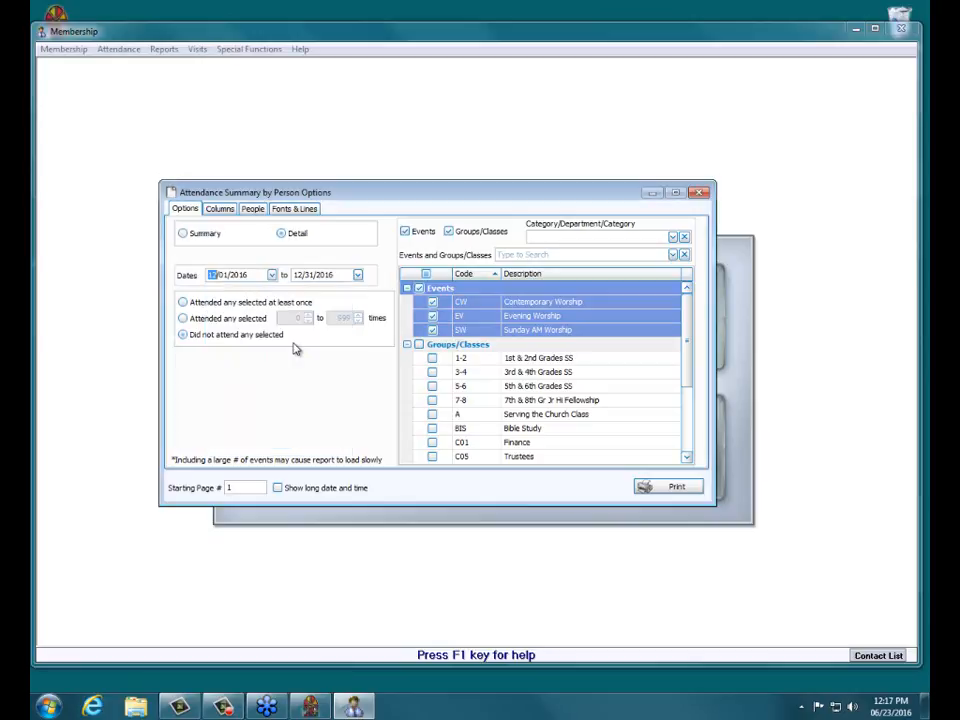
Preview the Attendance Summary by Person report, look over the times attended for each event and close the preview.
left_click(664, 497)
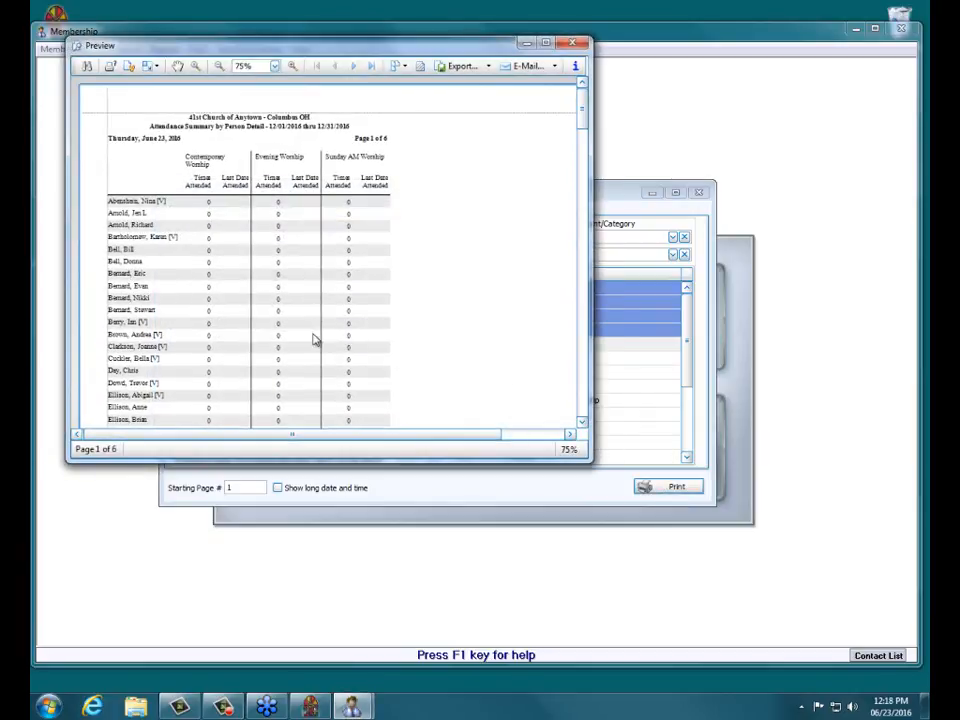
scroll(242, 268, "down", 1)
scroll(242, 268, "down", 1)
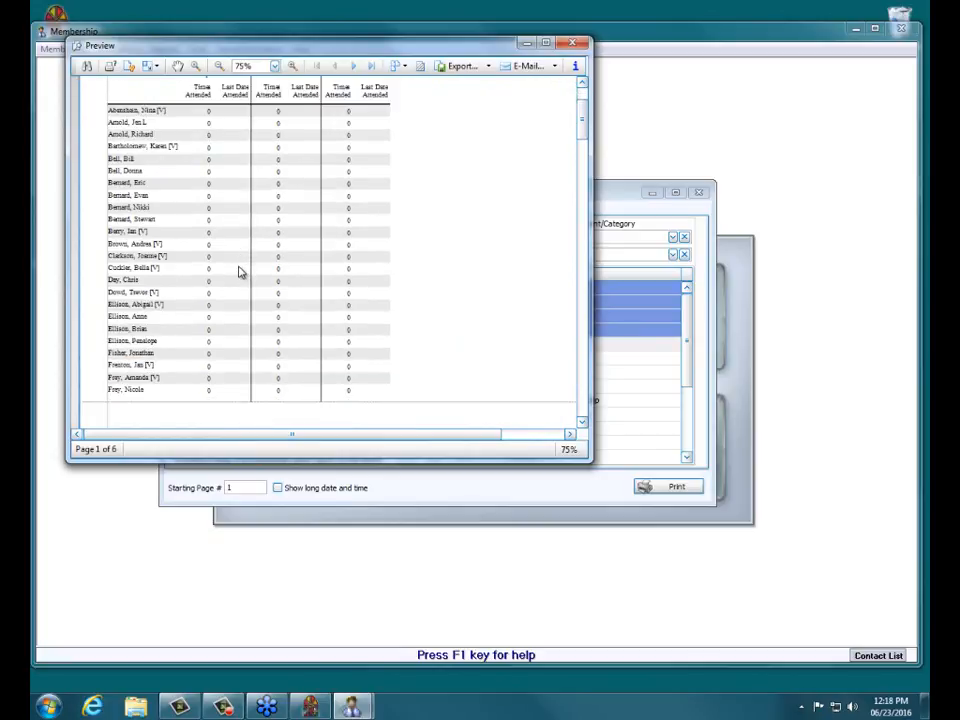
scroll(240, 268, "up", 2)
scroll(360, 193, "down", 2)
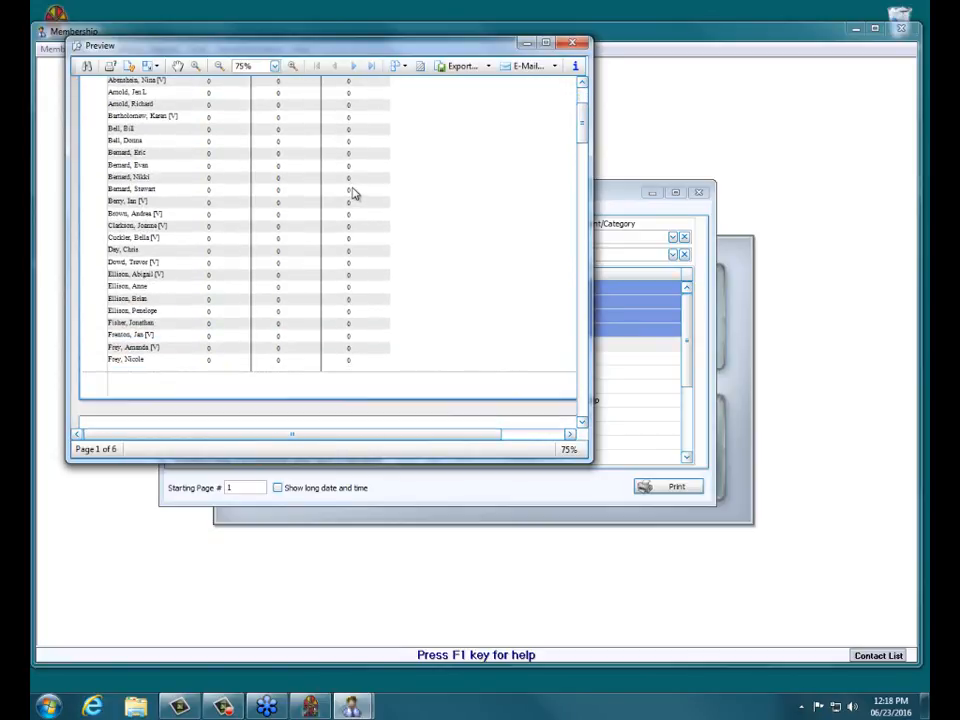
left_click(567, 42)
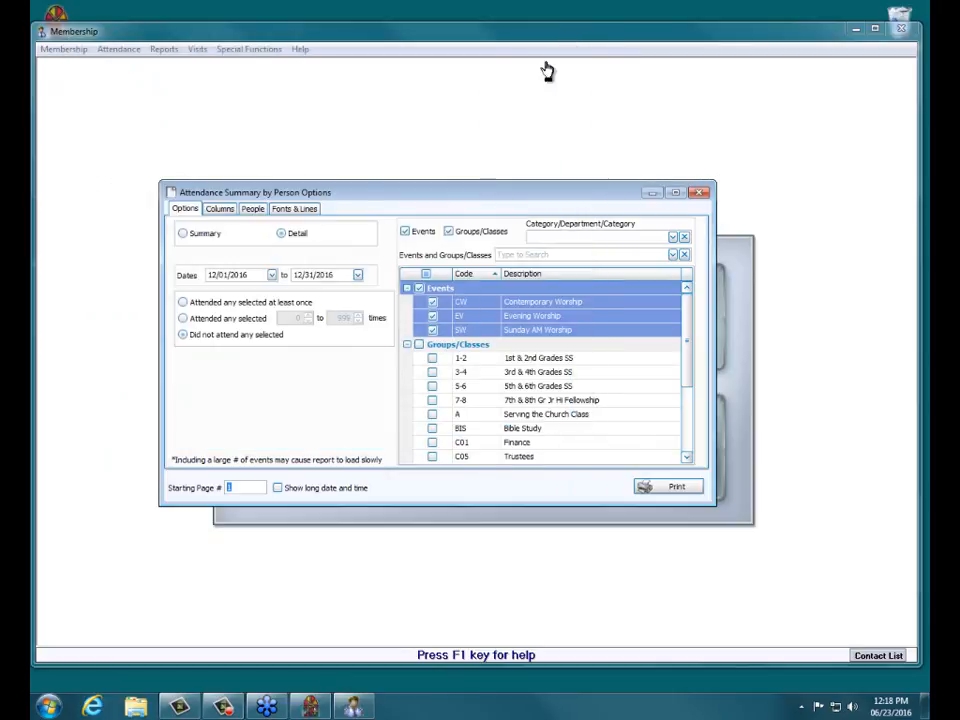
Reselect Detail and Did not attend any selected, then close the Attendance Summary by Person options.
left_click(281, 235)
left_click(250, 337)
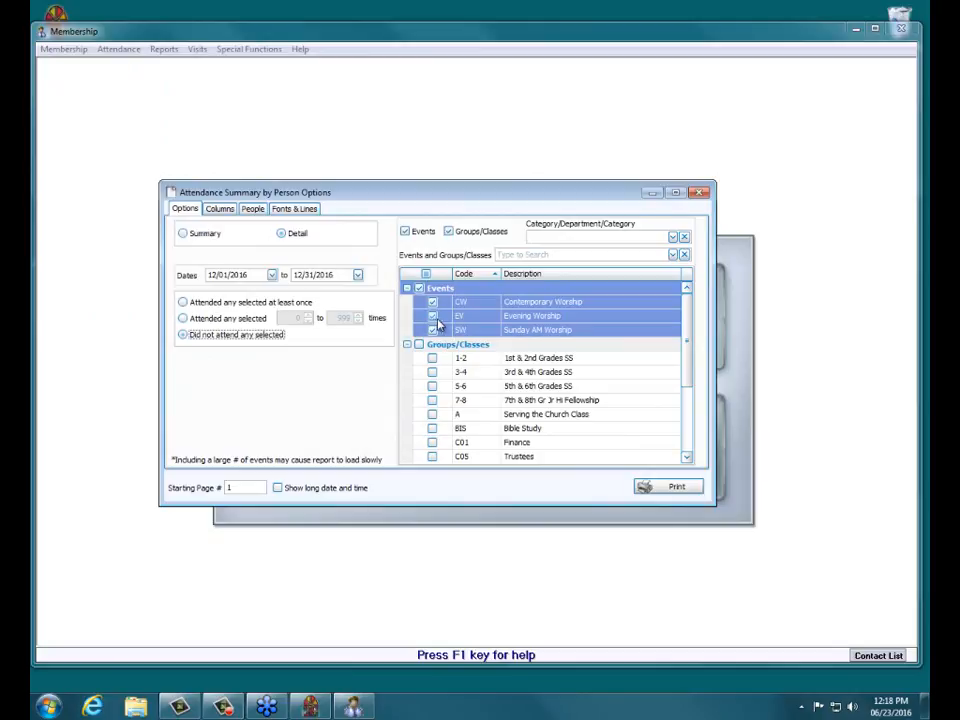
left_click(700, 192)
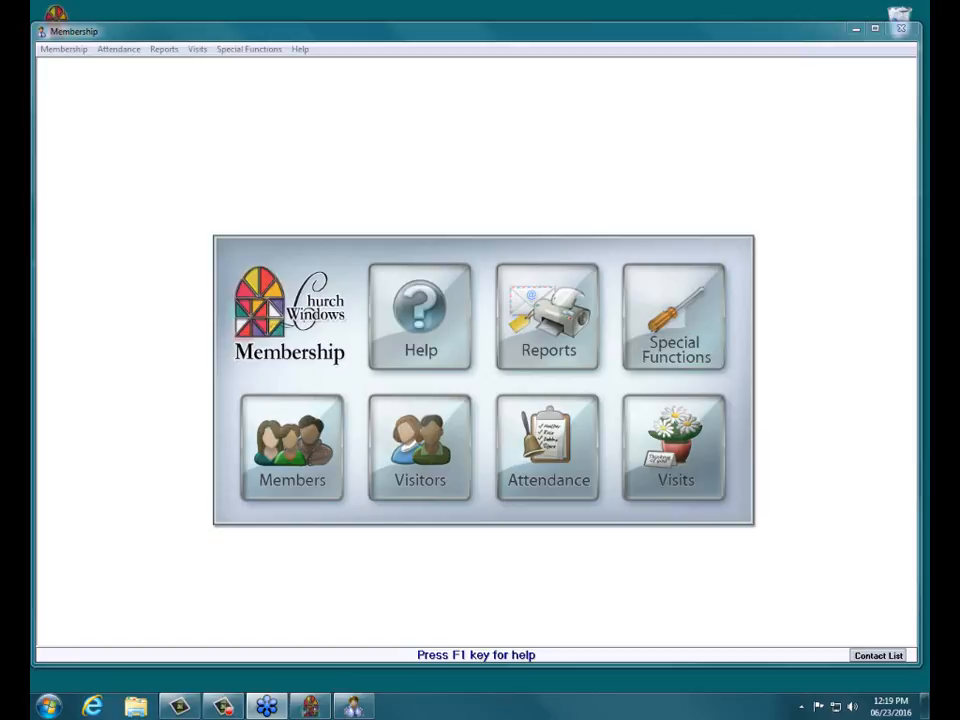
End the GoToWebinar session for everyone.
key("alt+F4")
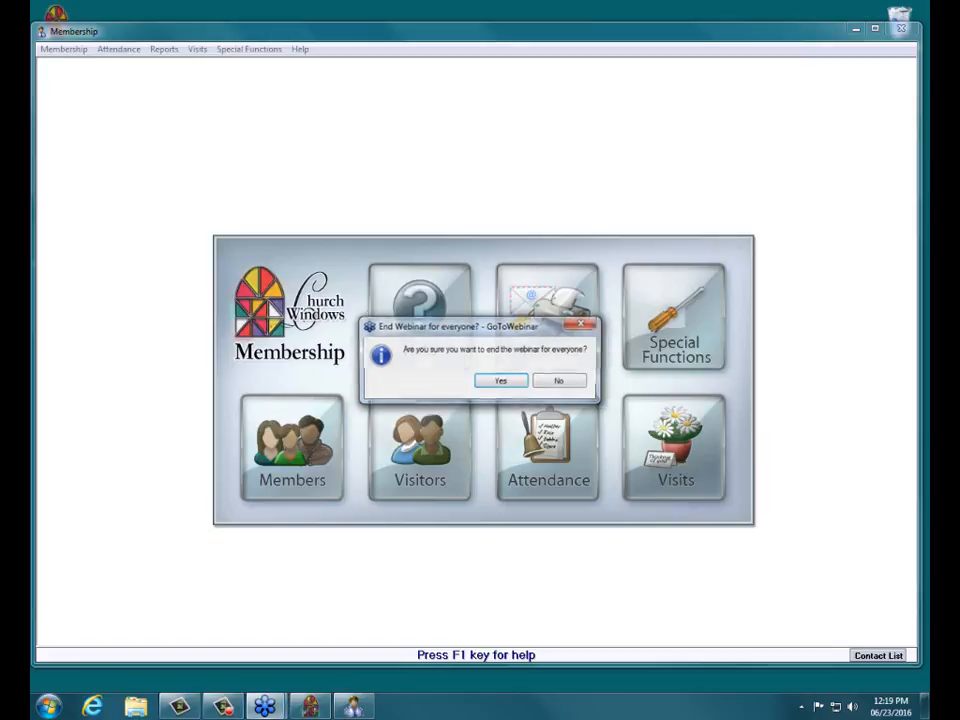
left_click(489, 385)
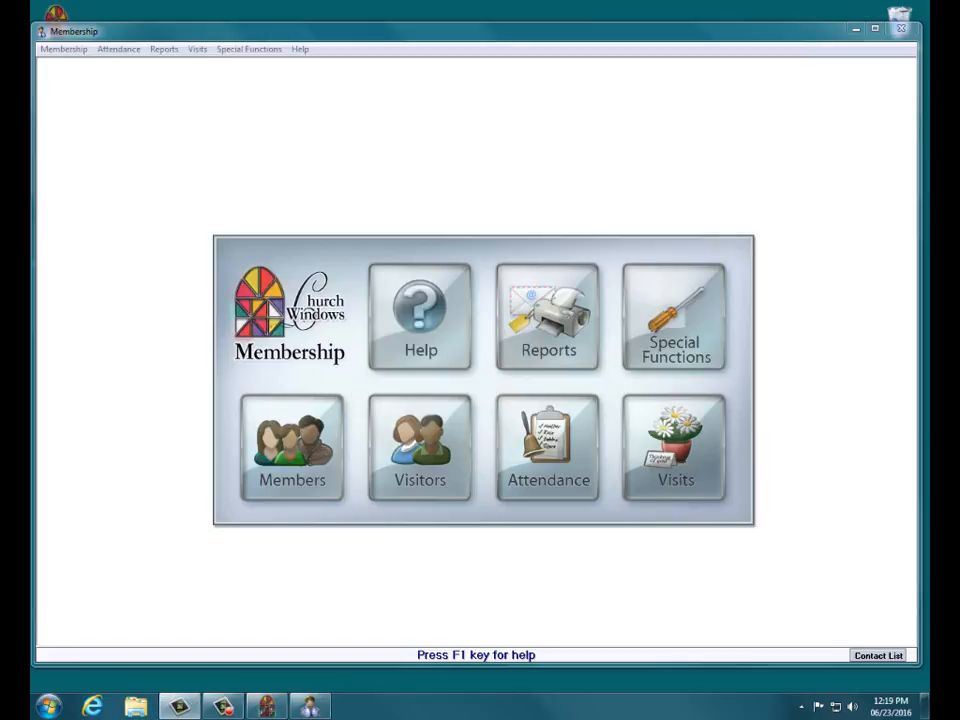